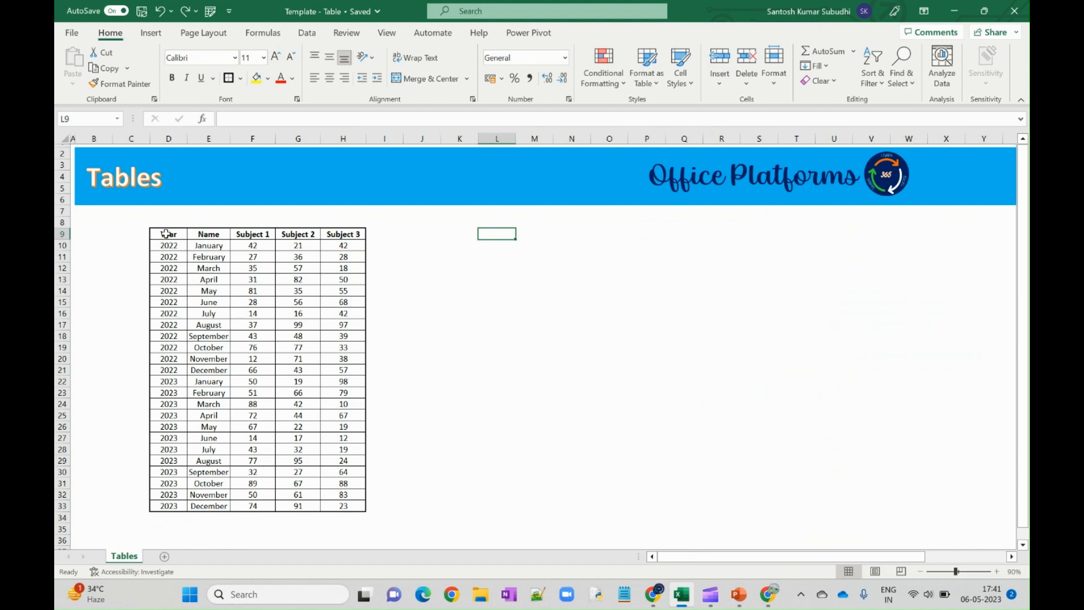
Copy the bordered data range D9:H33 and paste the copy starting at cell M9.
key("ctrl+c")
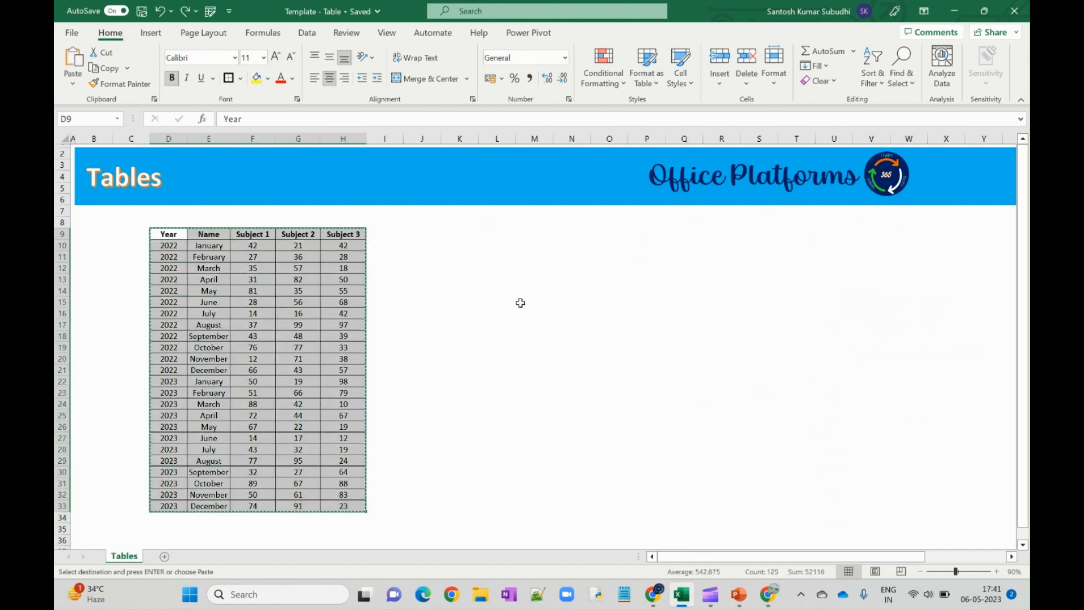
left_click(535, 235)
key("ctrl+v")
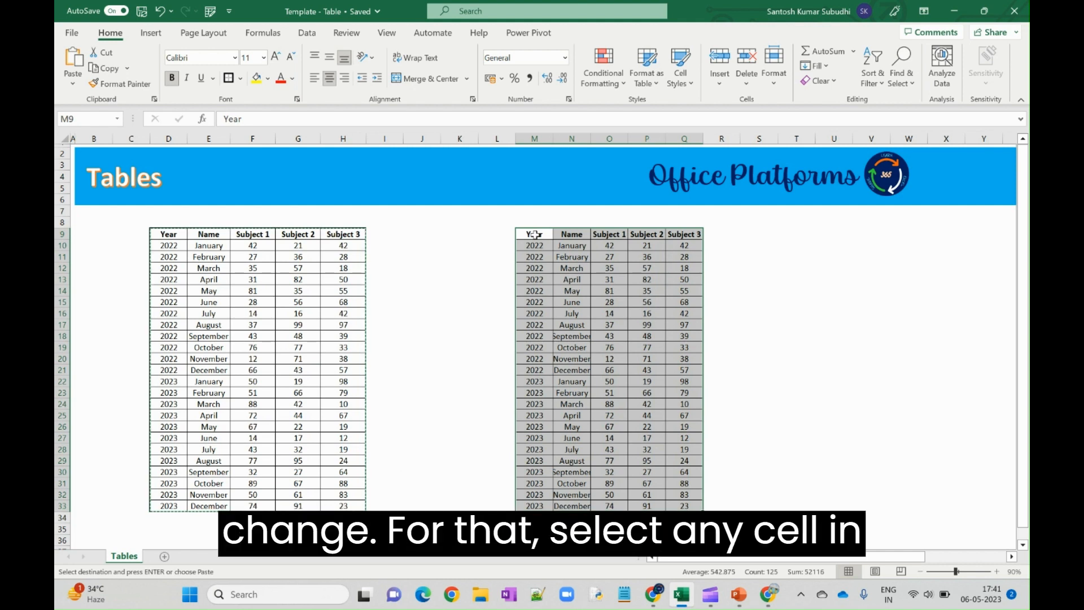
Convert the pasted range M9:Q33 into an Excel table that has headers.
left_click(597, 291)
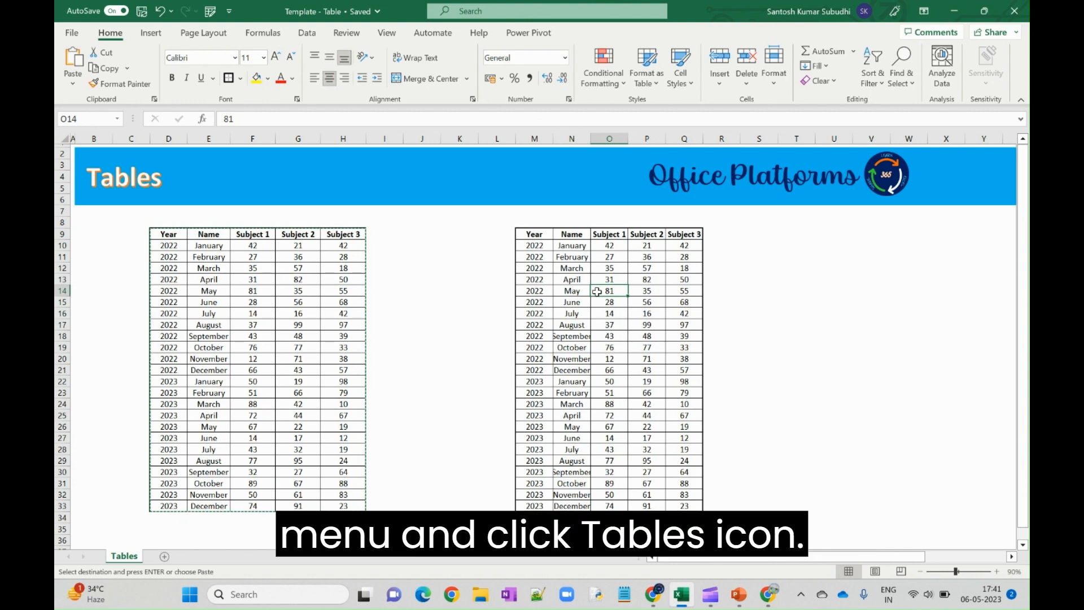
left_click(151, 33)
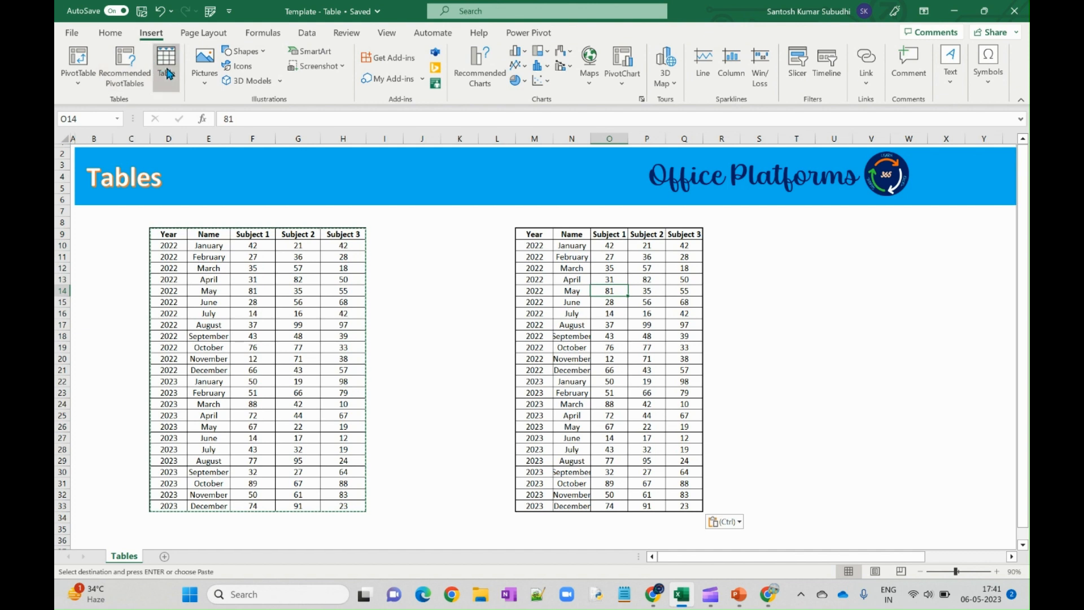
left_click(166, 63)
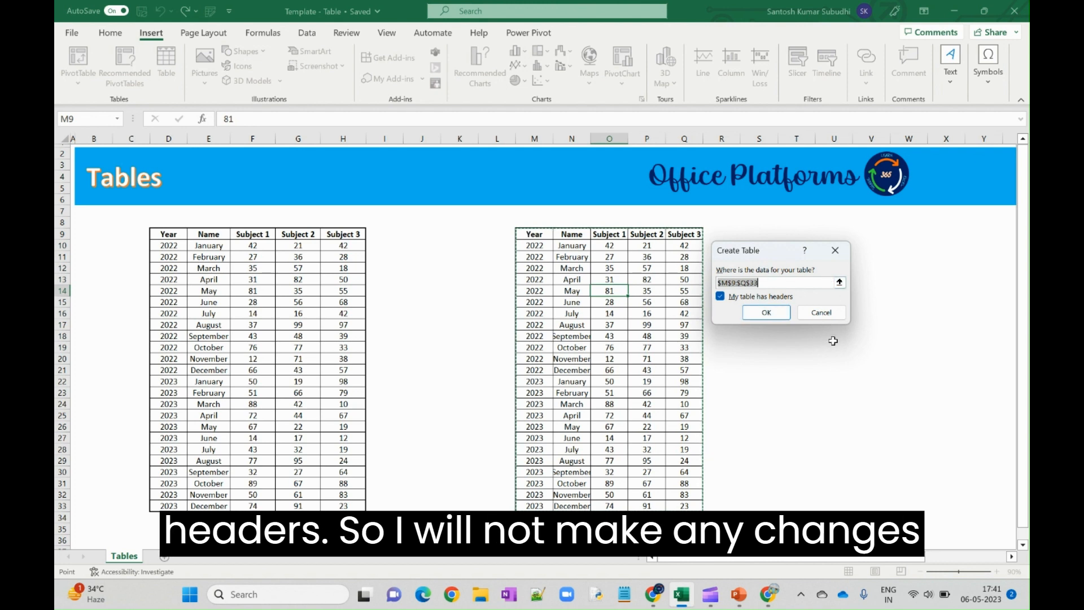
left_click(767, 312)
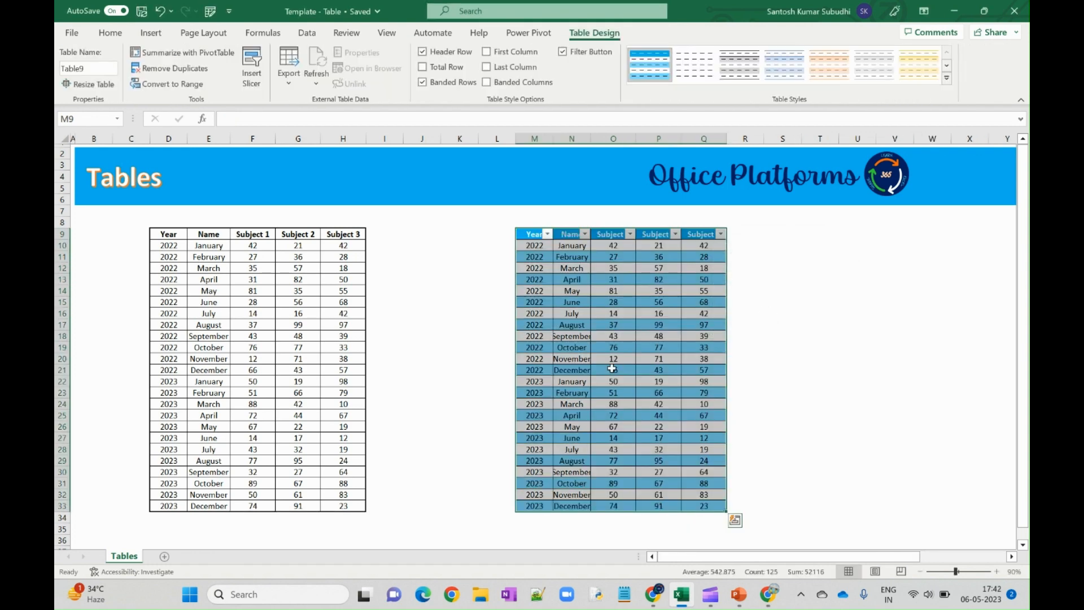
left_click(612, 369)
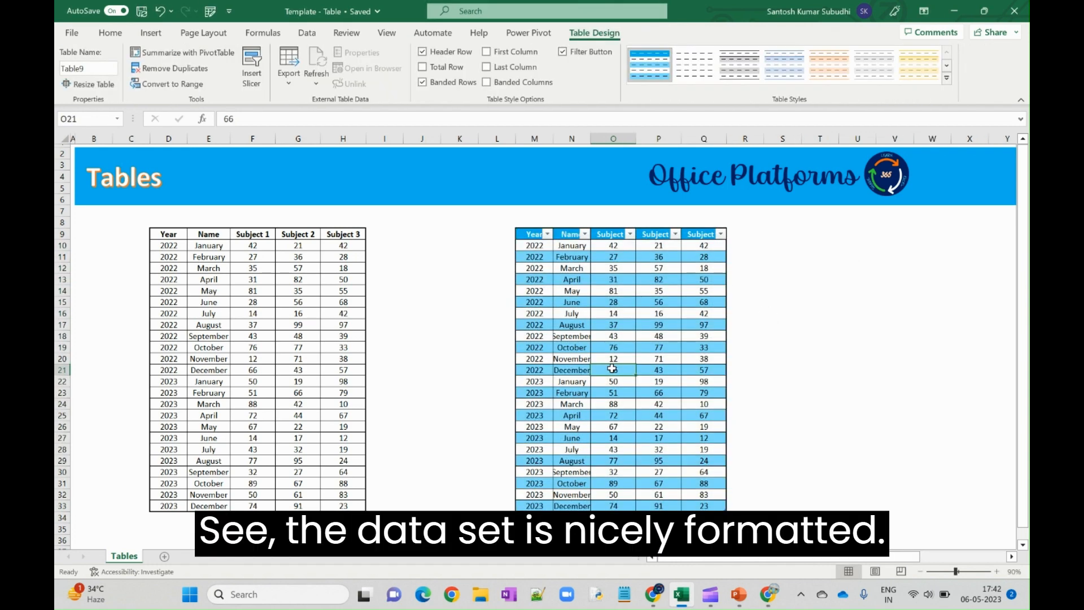
left_click(821, 370)
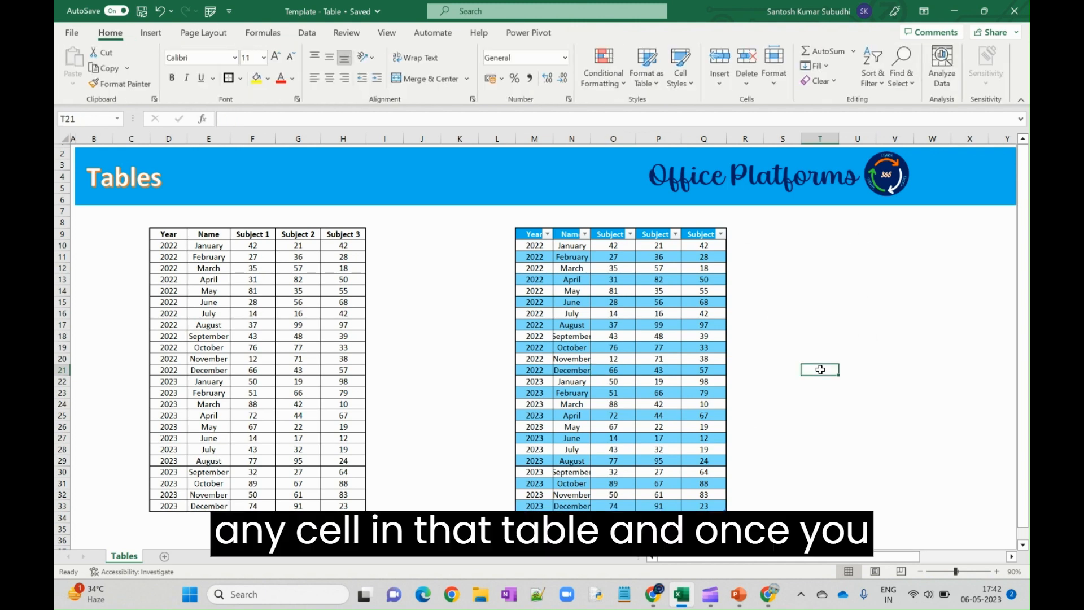
Apply the light black-and-grey banded style to the new table.
left_click(642, 335)
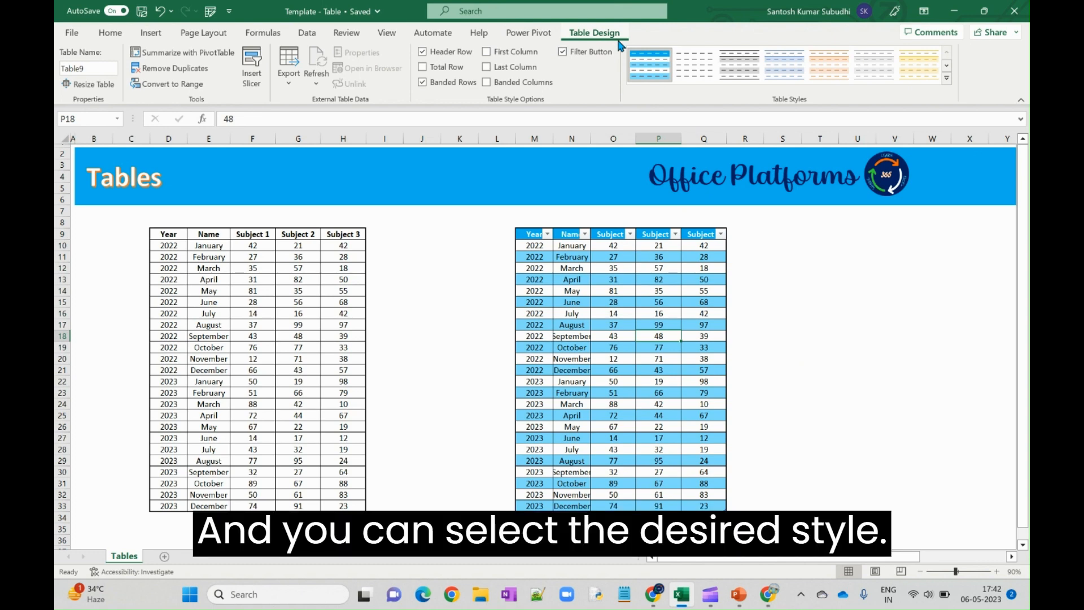
left_click(948, 83)
scroll(801, 273, "down", 1)
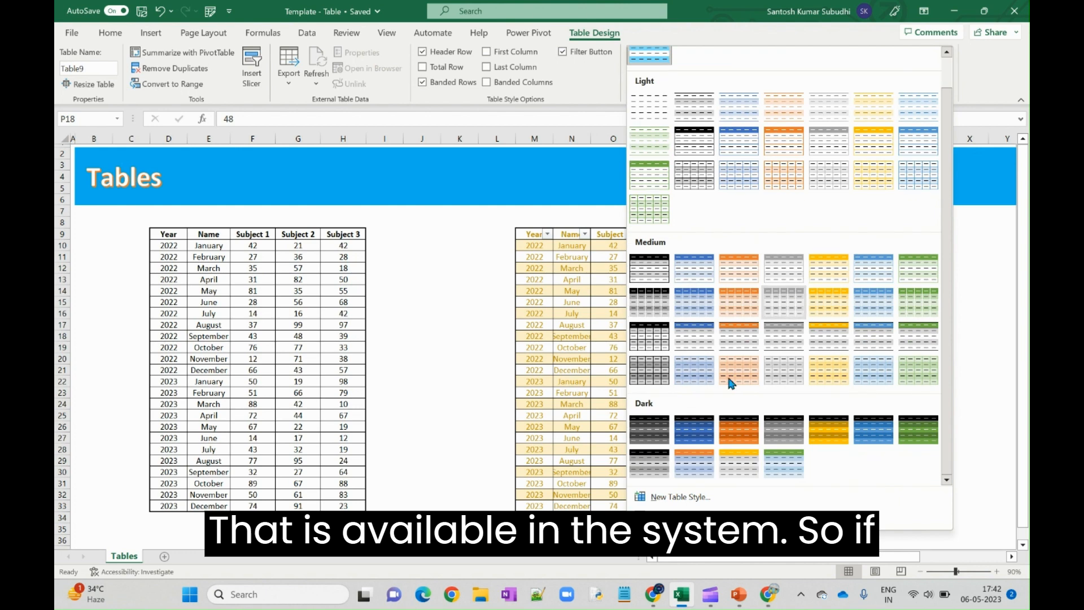
left_click(703, 120)
left_click(614, 322)
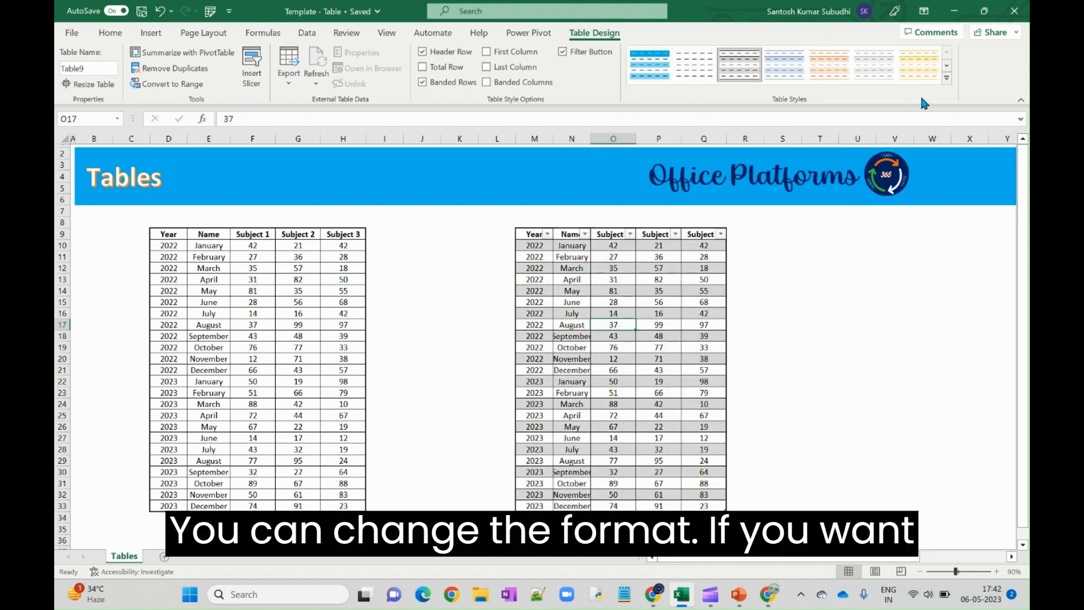
Restyle the new table with the light style that has a solid gold header row.
left_click(947, 77)
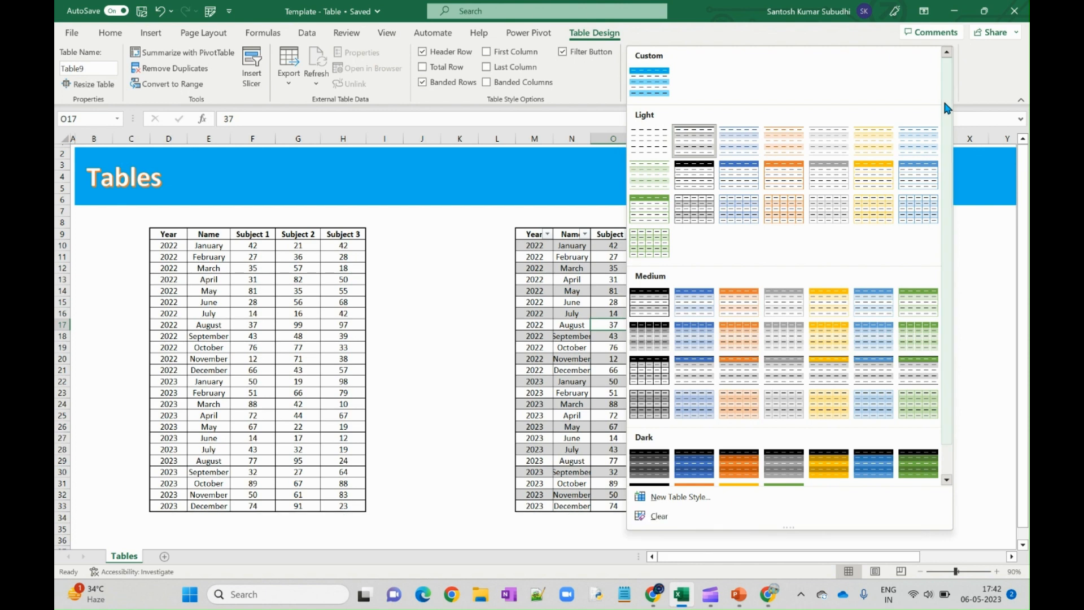
left_click(873, 180)
left_click(664, 334)
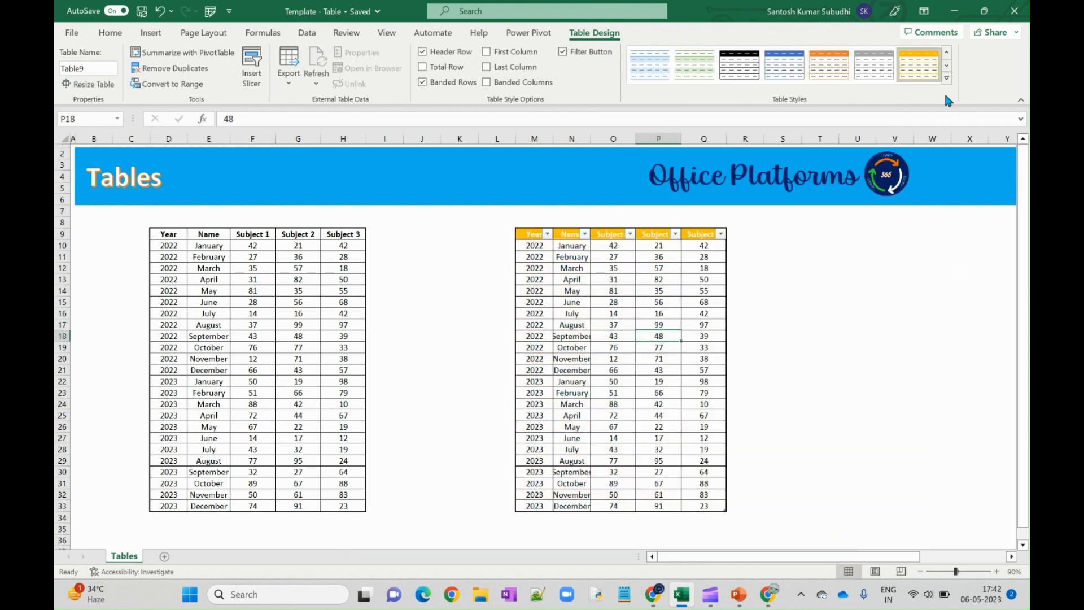
left_click(948, 78)
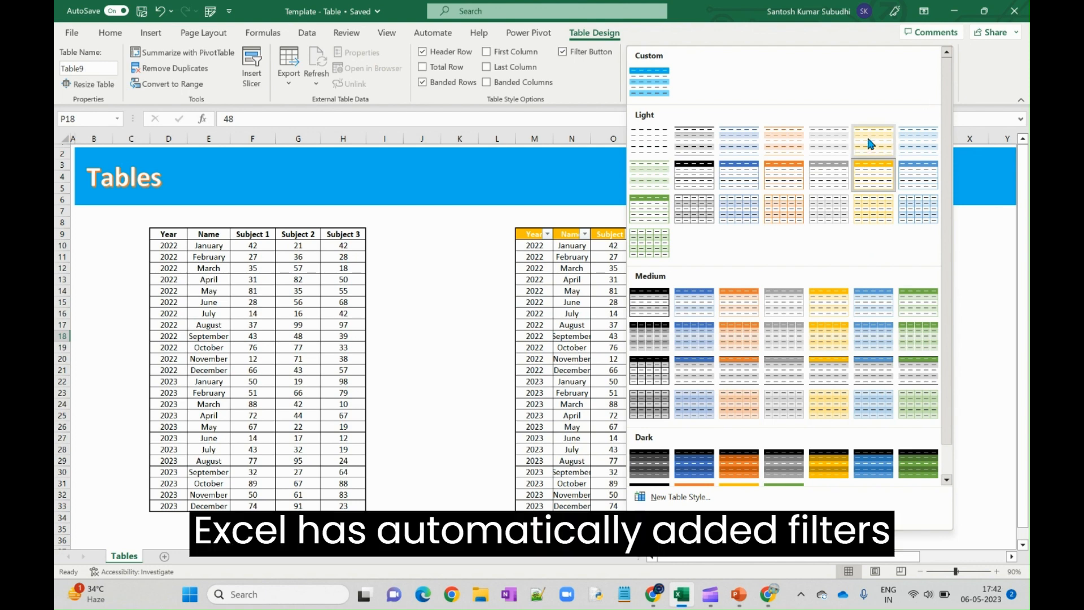
left_click(568, 233)
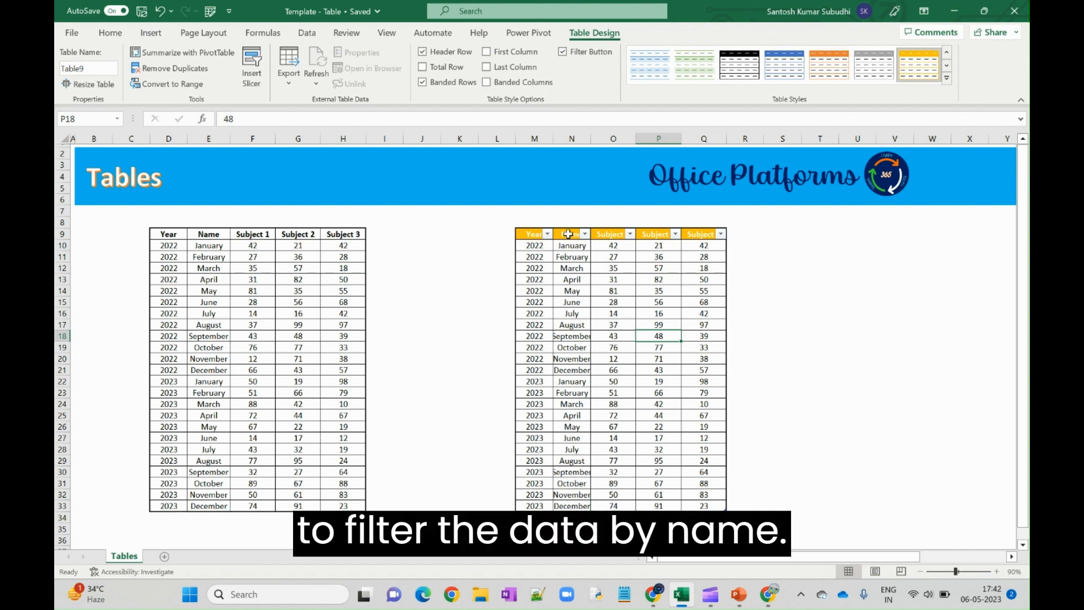
Filter the table's Name column to show only January and select the filtered names.
left_click(586, 234)
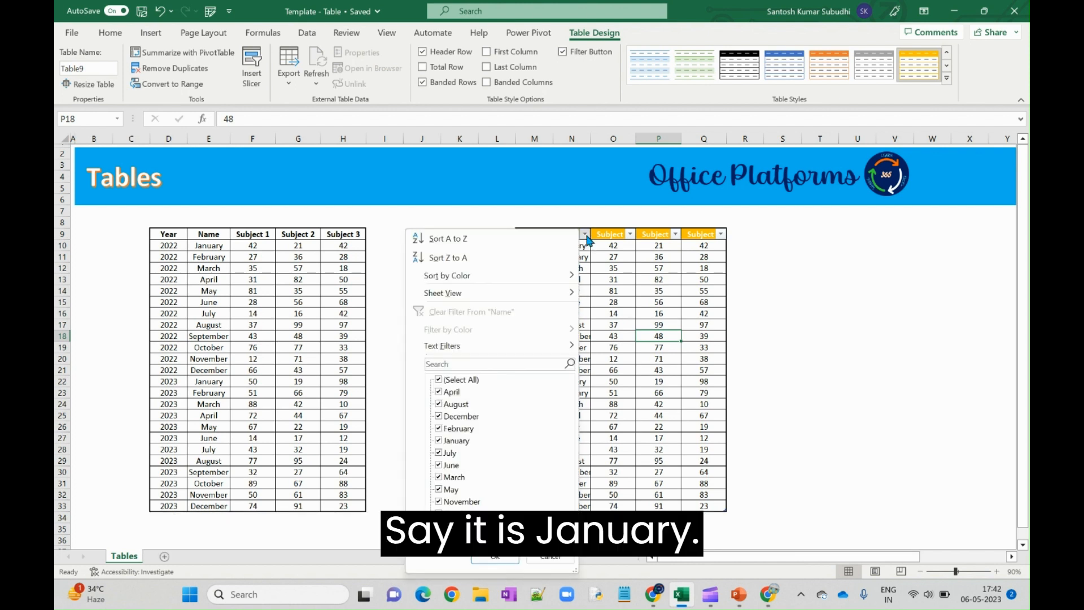
left_click(438, 379)
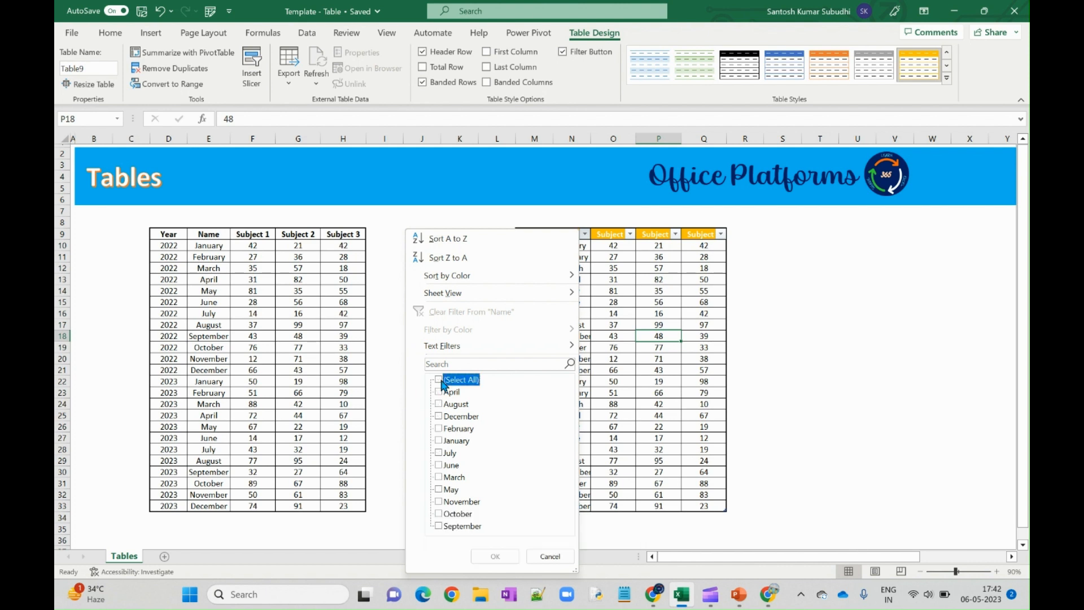
left_click(439, 441)
left_click(496, 556)
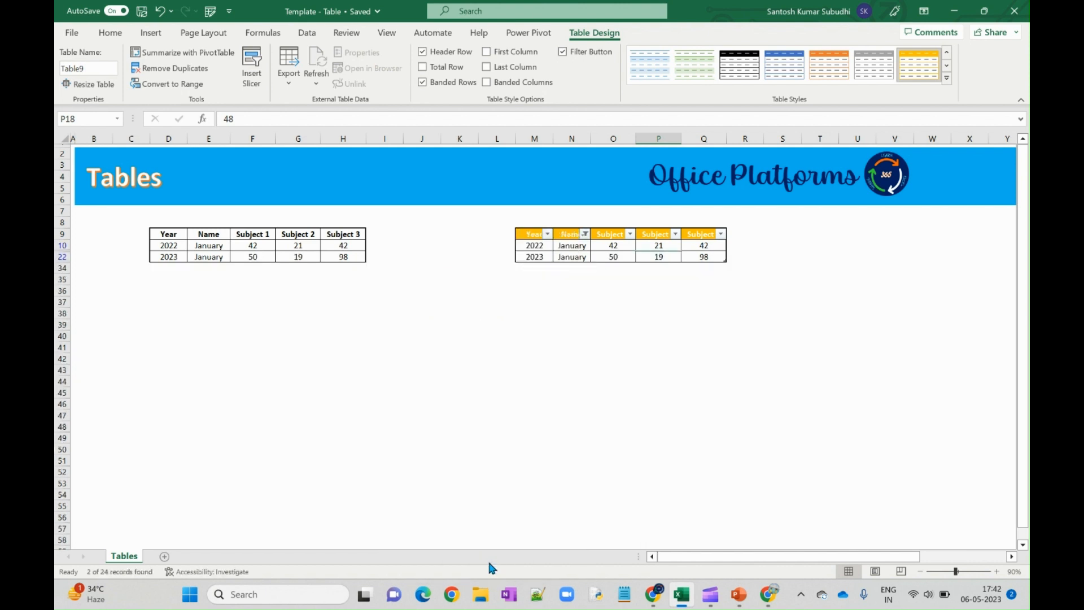
left_click(568, 244)
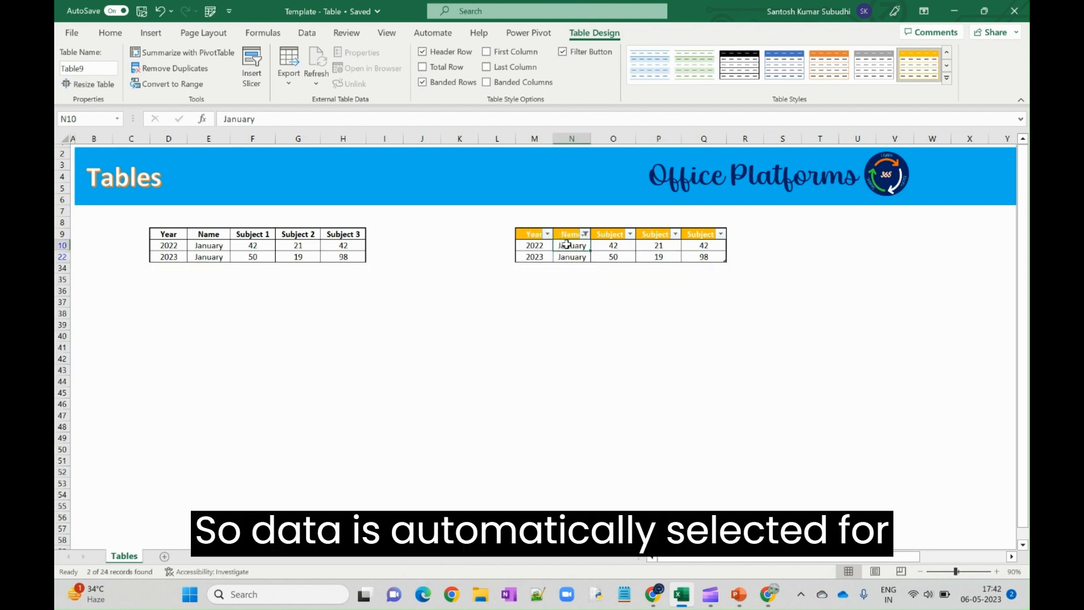
left_click_drag(567, 244, 568, 251)
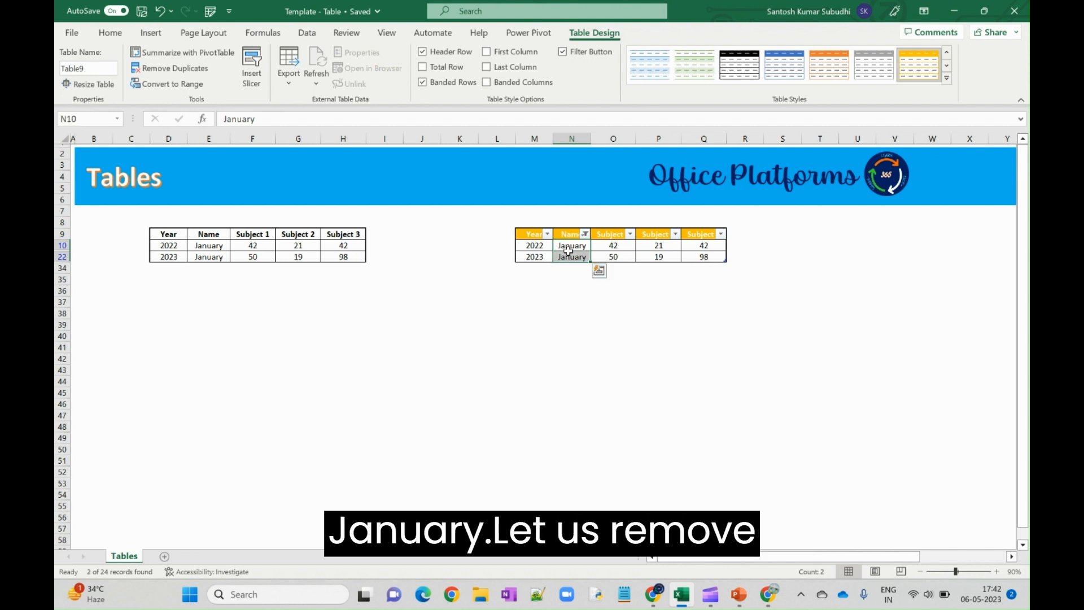
Clear the January filter so that all of the table's rows are shown.
left_click(574, 234)
key("alt+d")
key("f")
key("s")
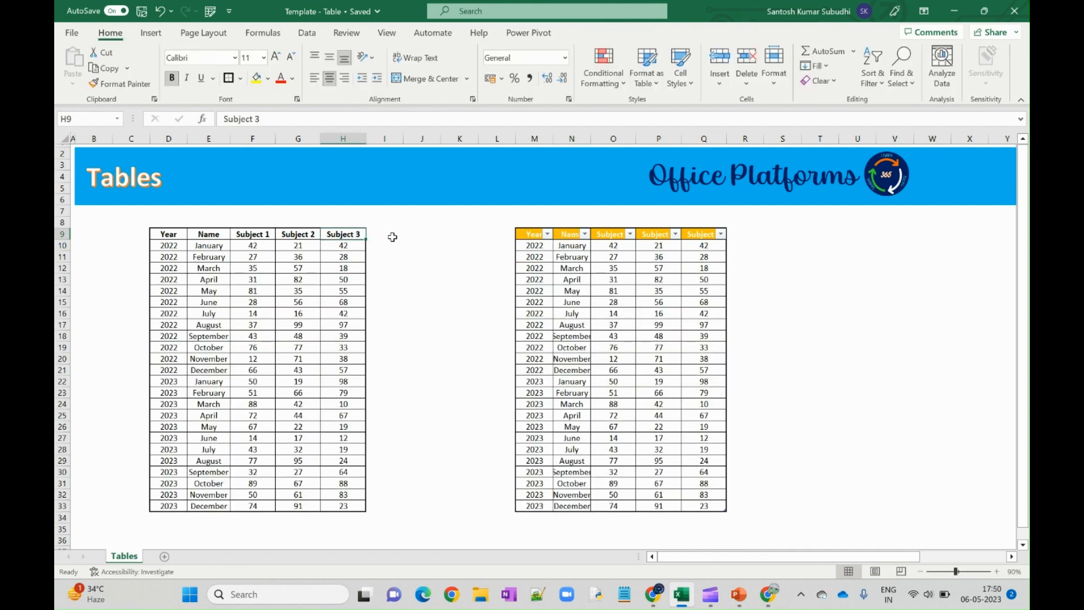
Add the header Total Score in cell I9 beside the plain data range.
left_click(392, 233)
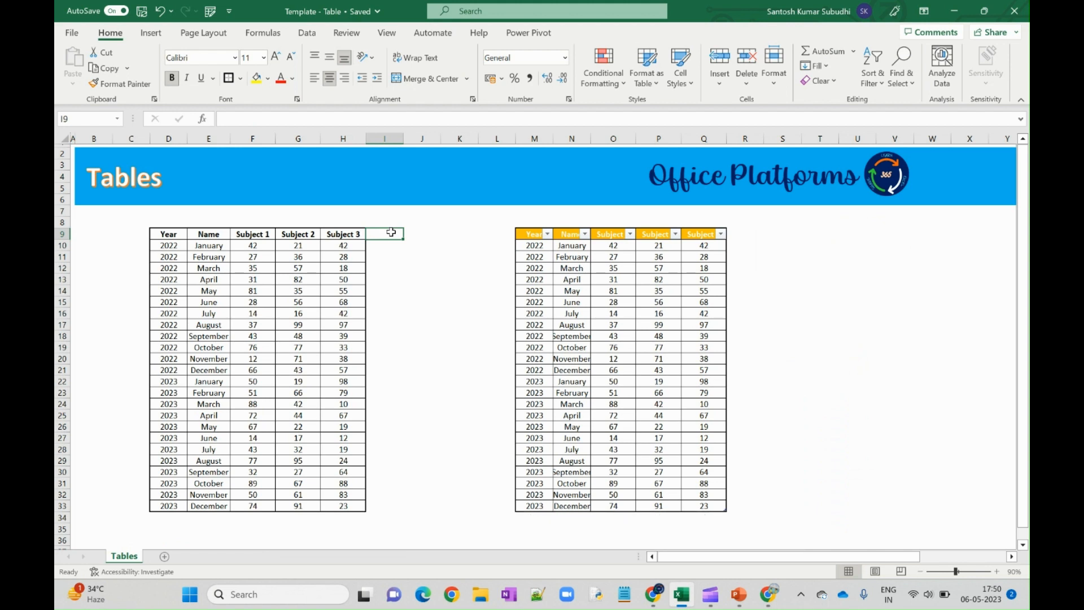
type("Total Score")
key("Return")
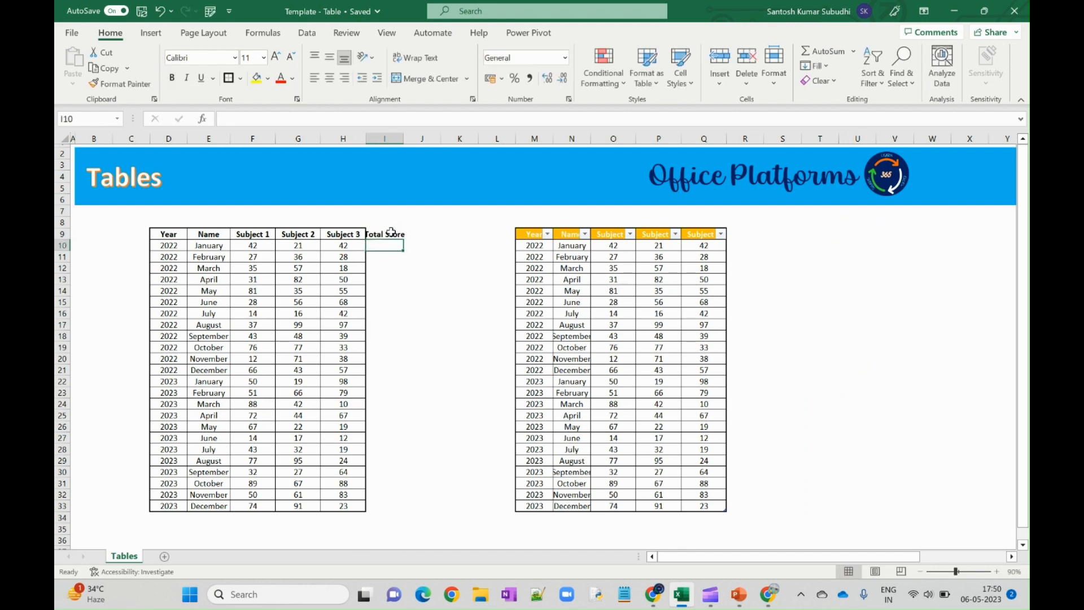
Sum the three subject scores for January 2022 in cell I10 with =SUM(F10:H10).
type("=SUM(")
key("Left")
key("shift+Left")
key("shift+Left")
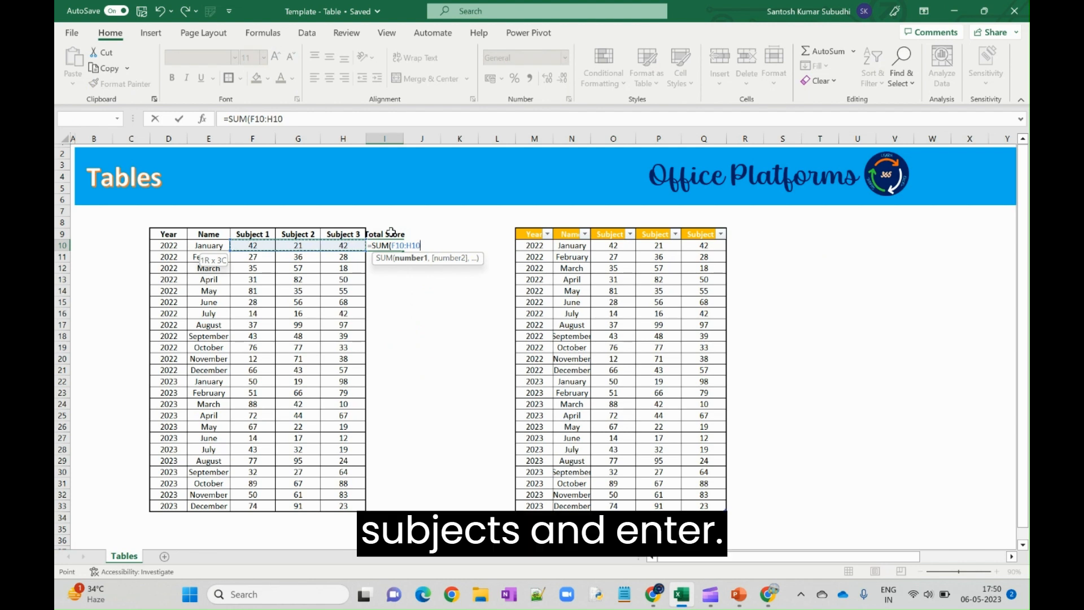
key("Return")
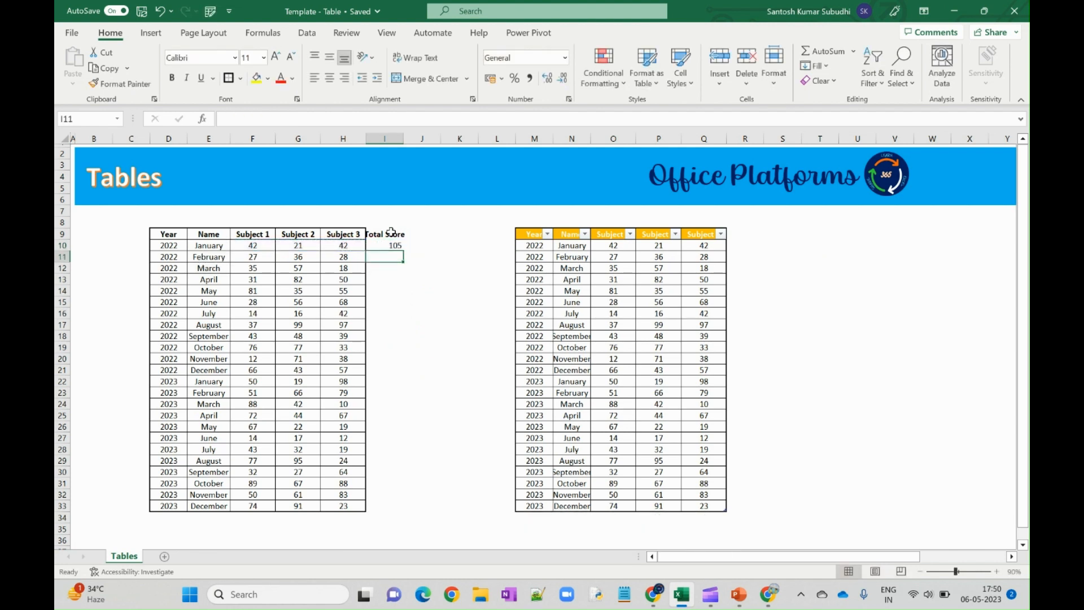
left_click(391, 231)
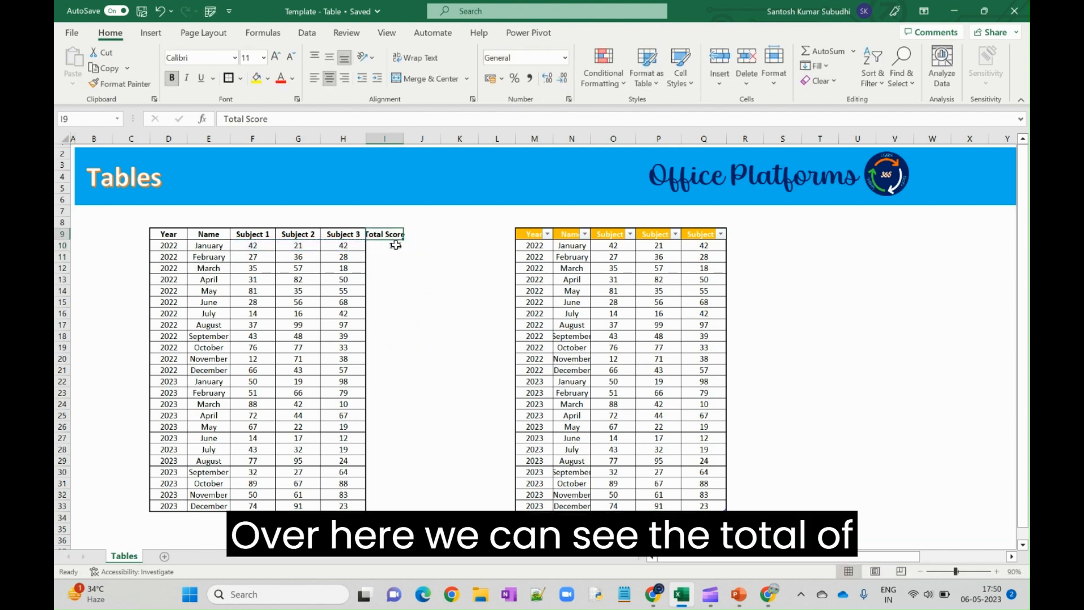
left_click(396, 245)
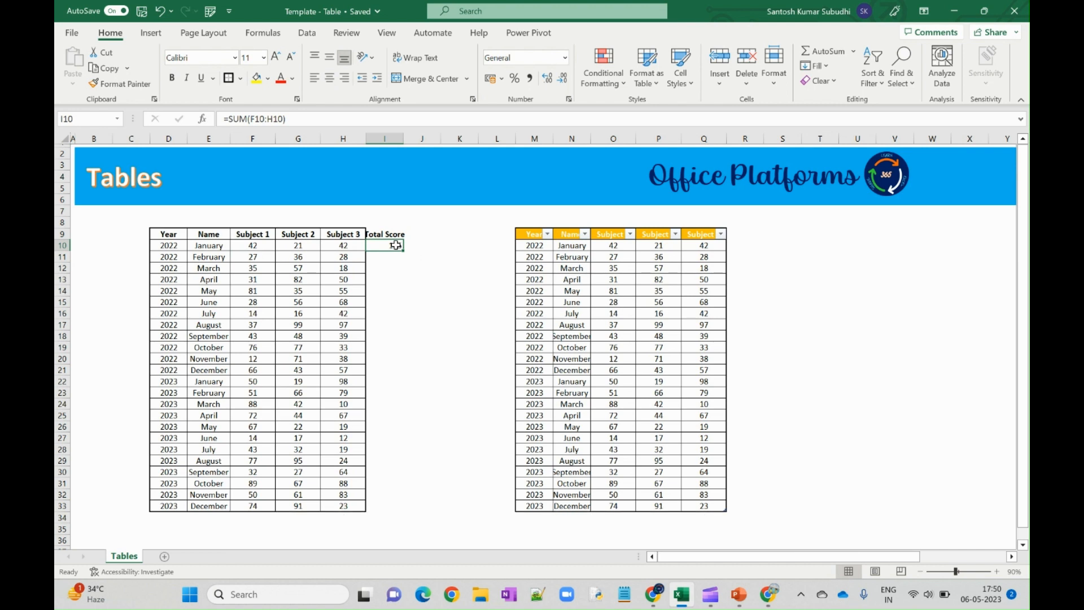
left_click(215, 248)
left_click(63, 245)
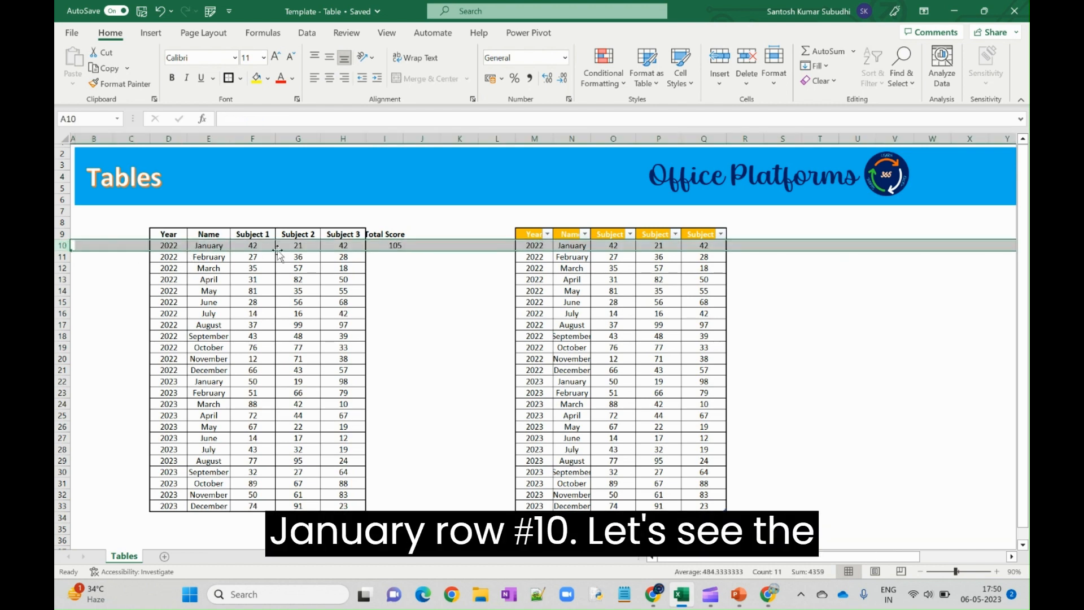
left_click(390, 235)
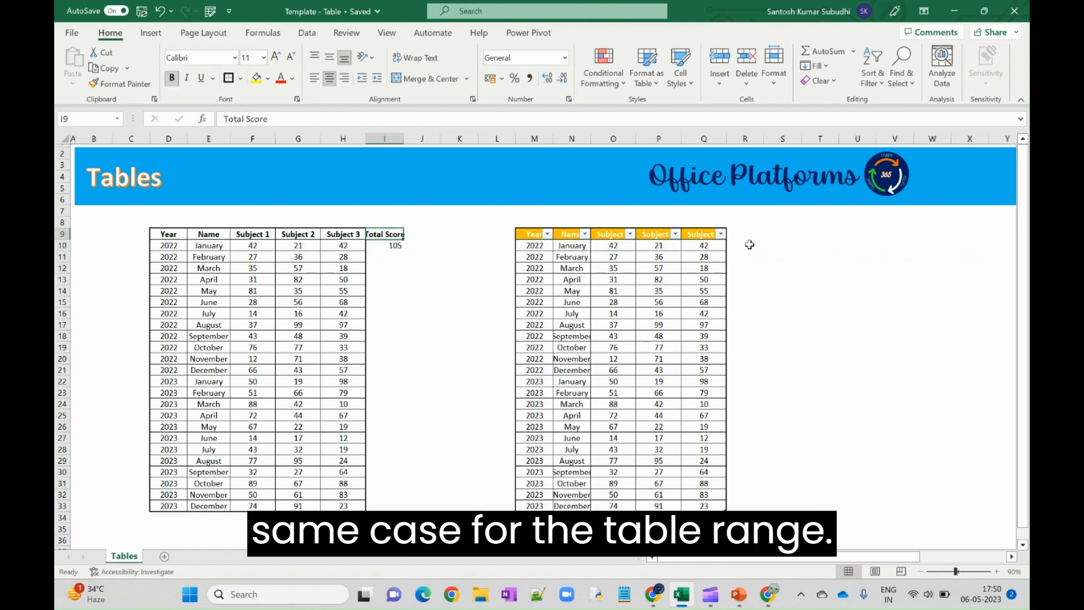
Extend the formatted table with a new column by entering the header Total Score in cell R9.
left_click(738, 236)
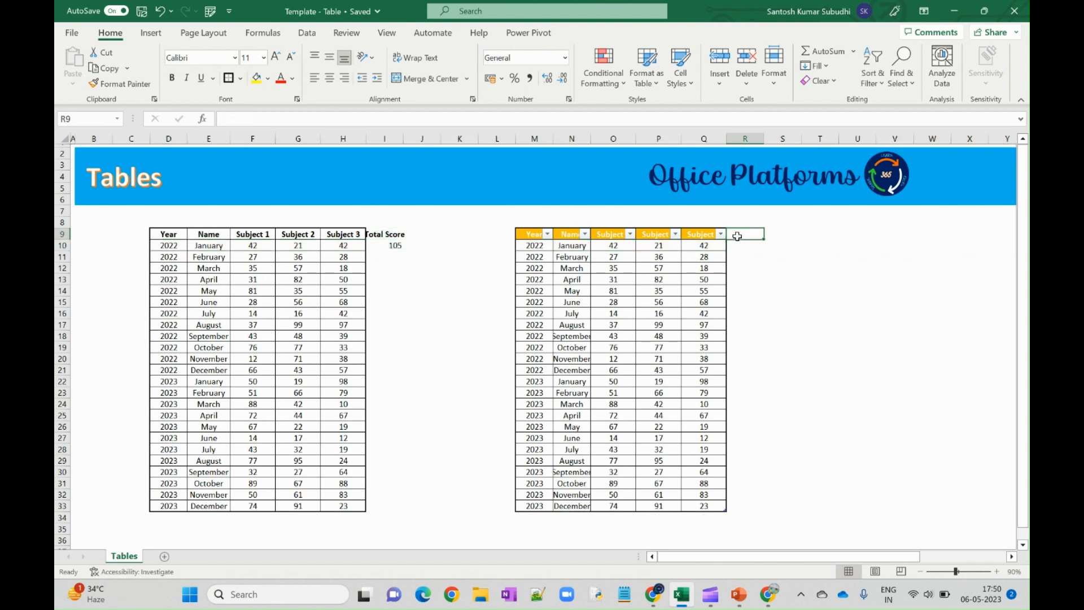
type("T")
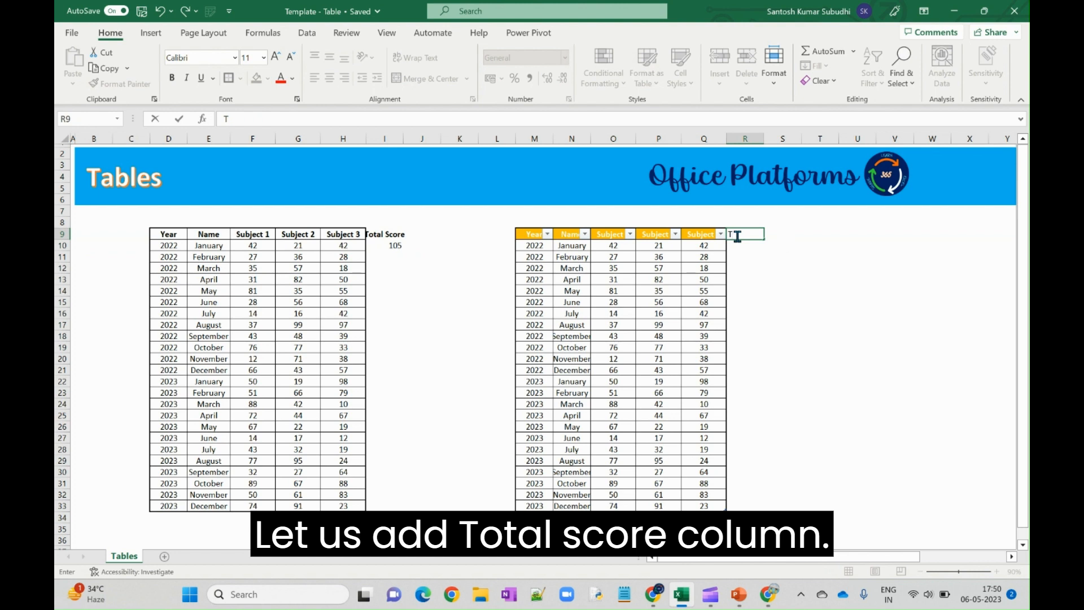
type("otal Score")
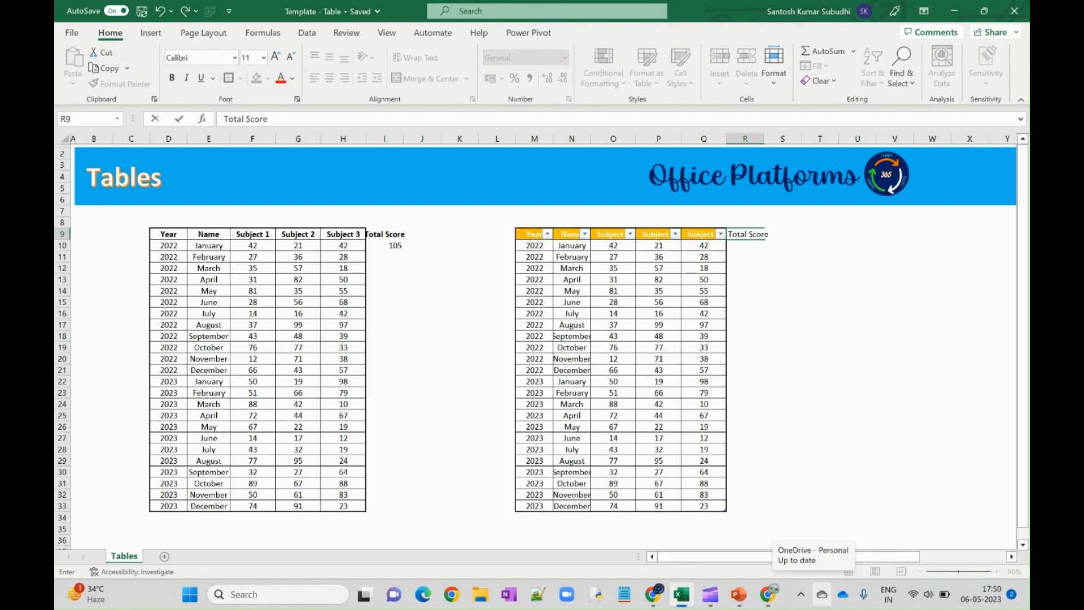
key("Return")
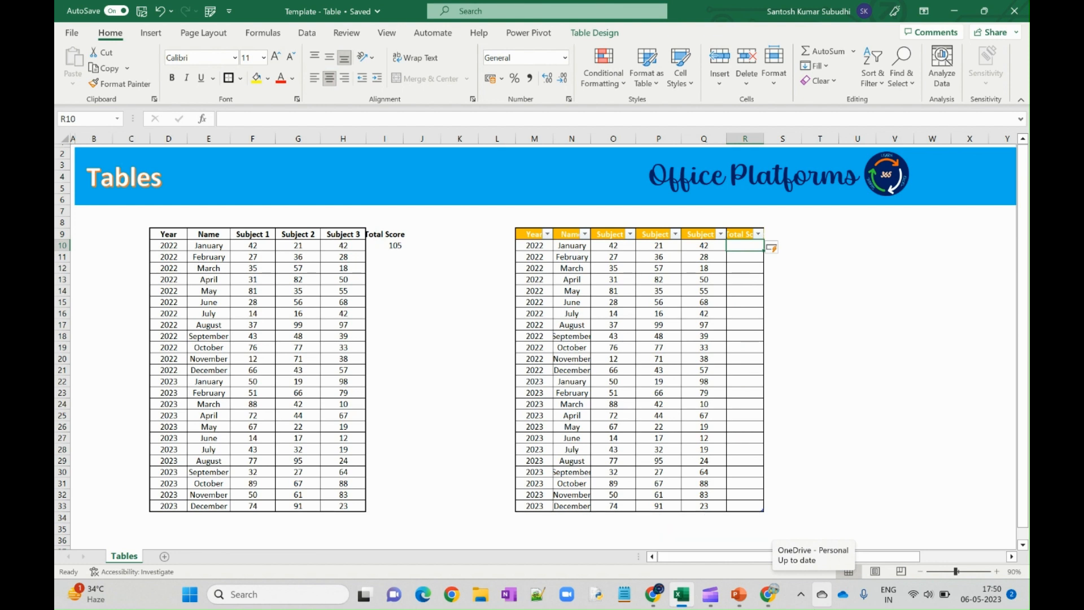
left_click(530, 236)
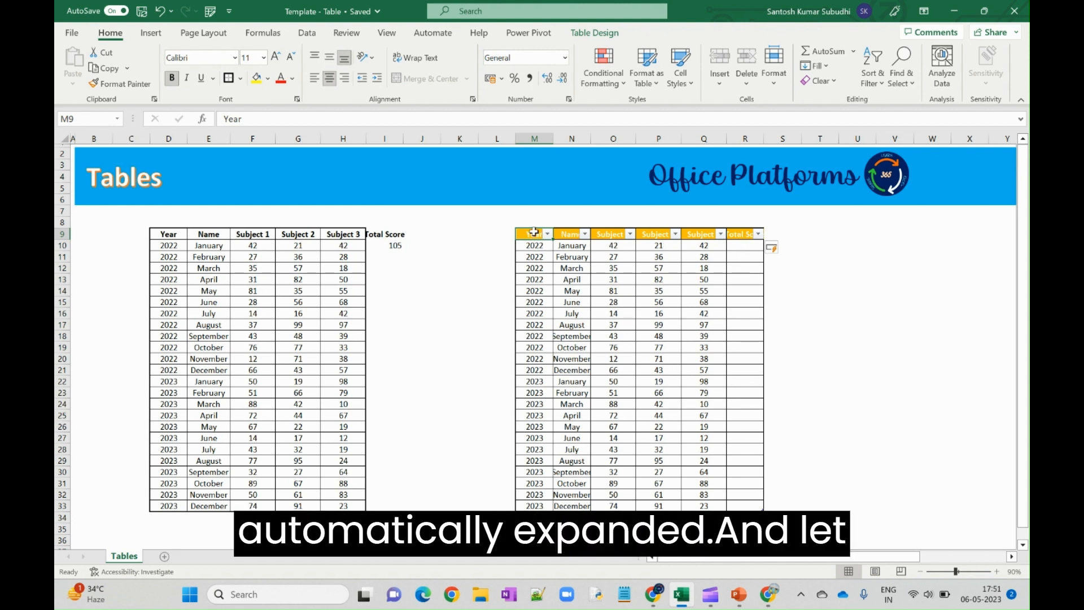
Total the Subject 1 to Subject 3 scores in the table's Total Score column with a SUM formula in R10, then check its first and last rows.
left_click(744, 245)
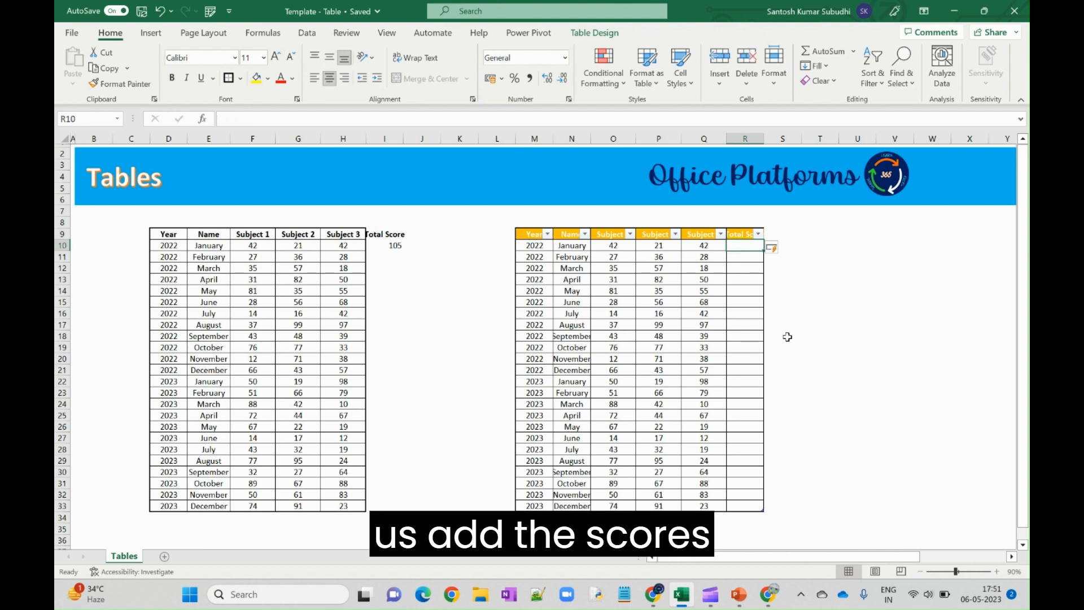
type("=sum")
key("Tab")
key("Left")
key("Left")
key("Left")
key("shift+Right")
key("shift+Right")
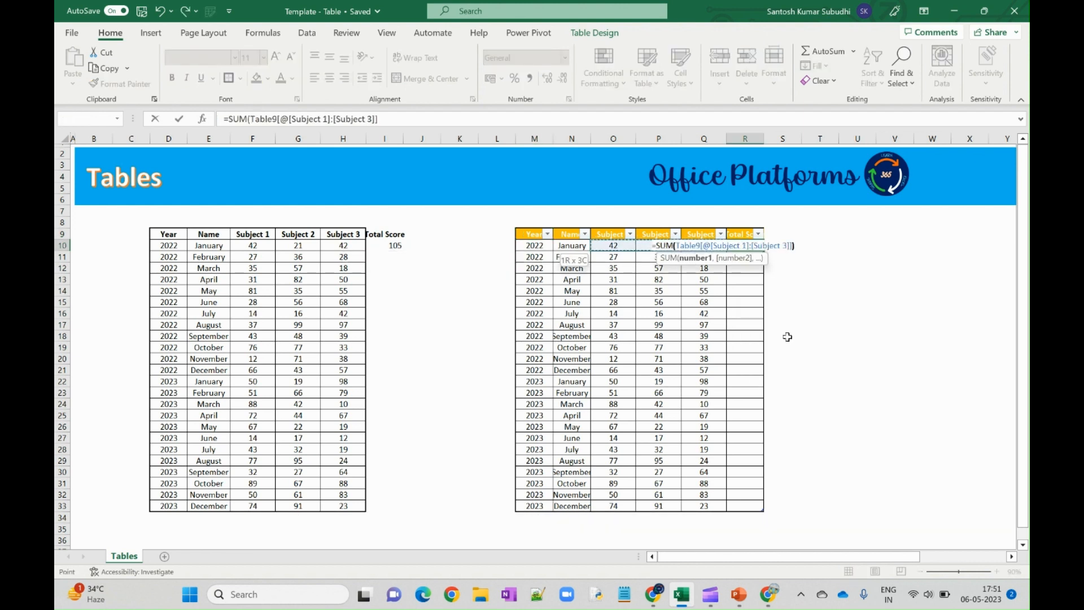
key("Return")
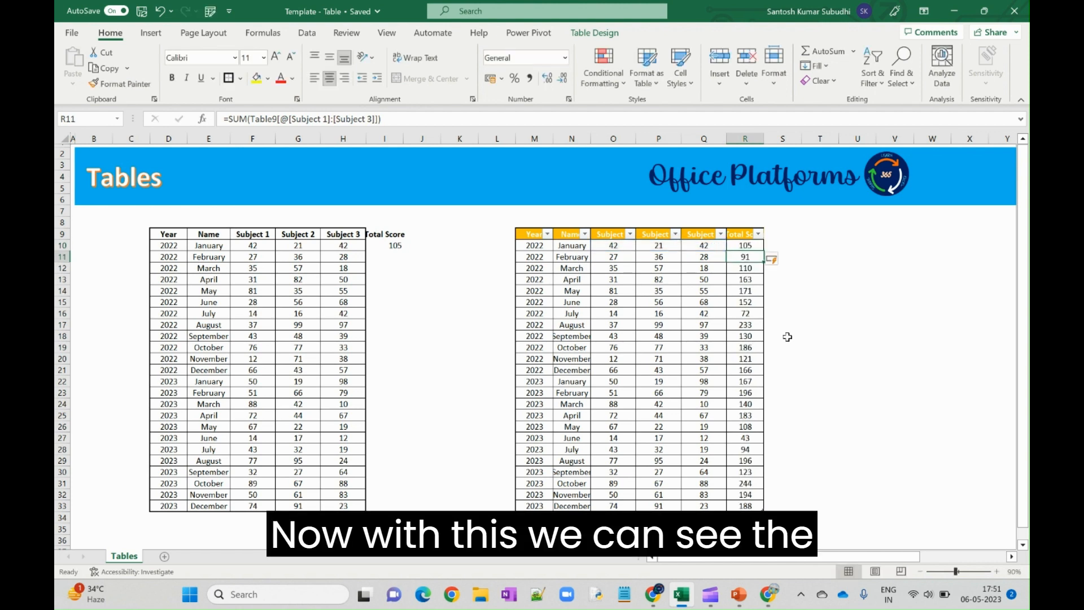
left_click(757, 245)
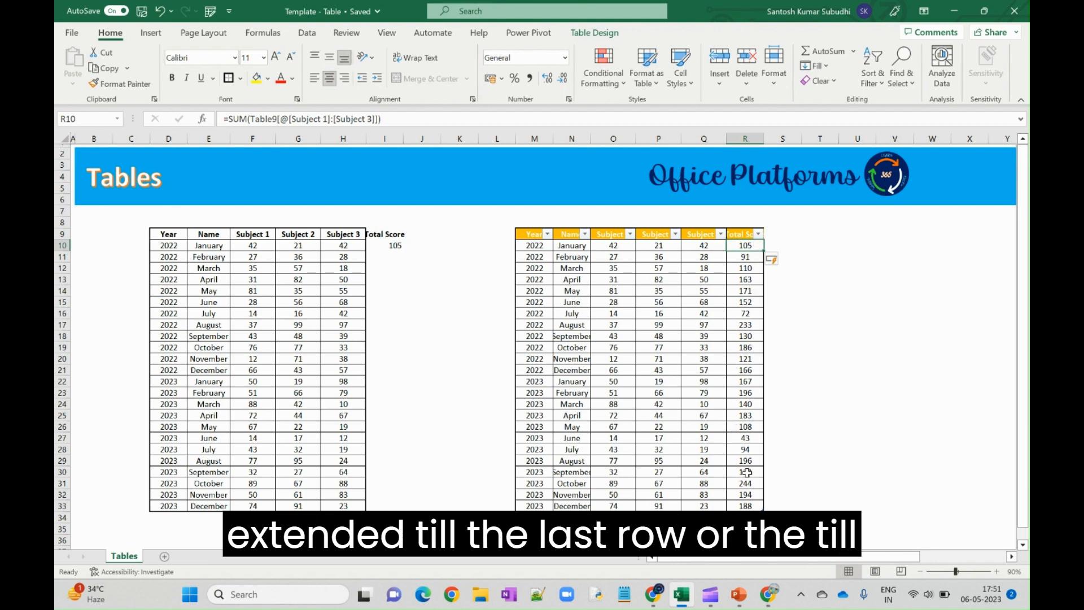
left_click(752, 506)
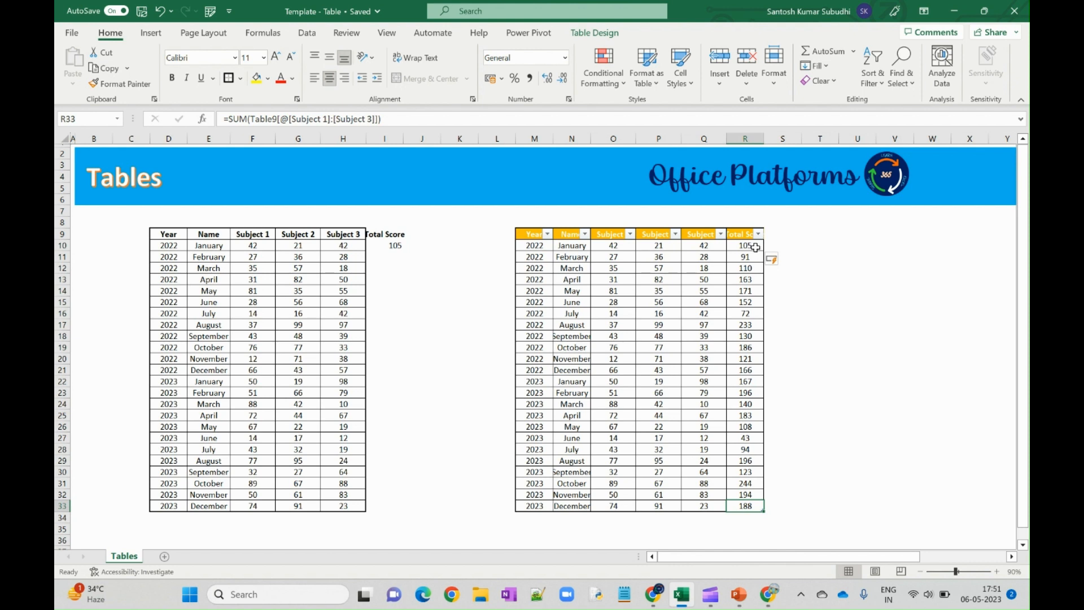
Fill the plain range's Total Score formula from I10 down to I33.
left_click(380, 244)
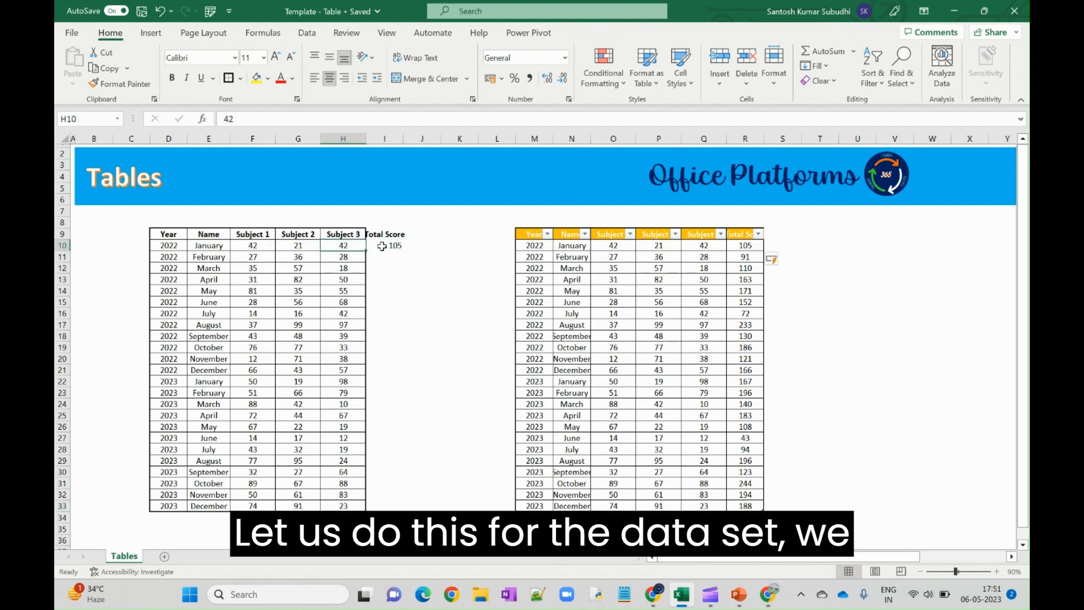
left_click_drag(403, 250, 402, 511)
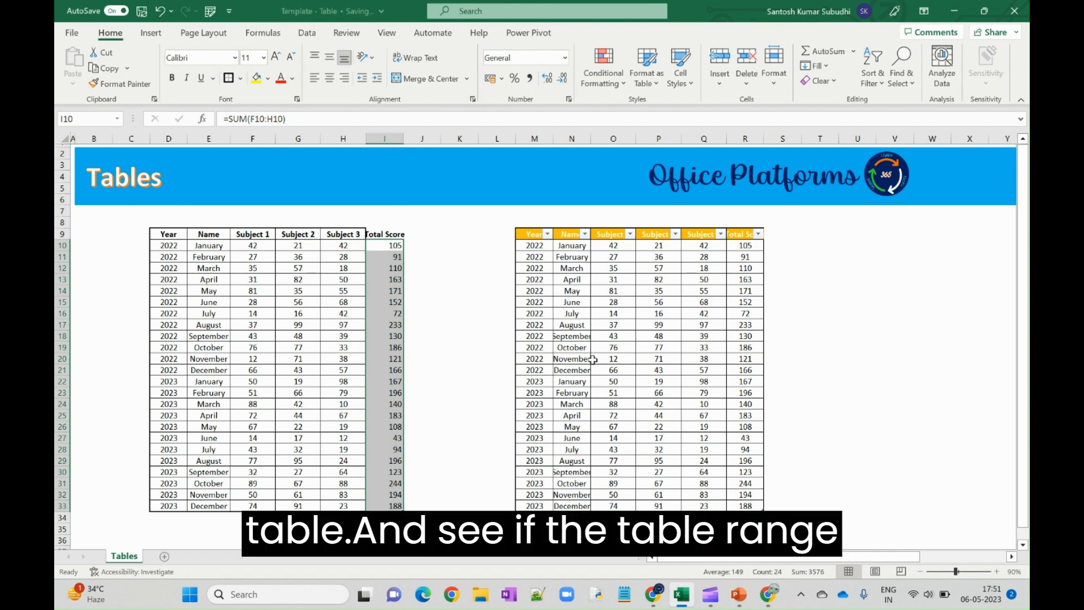
scroll(568, 419, "down", 3)
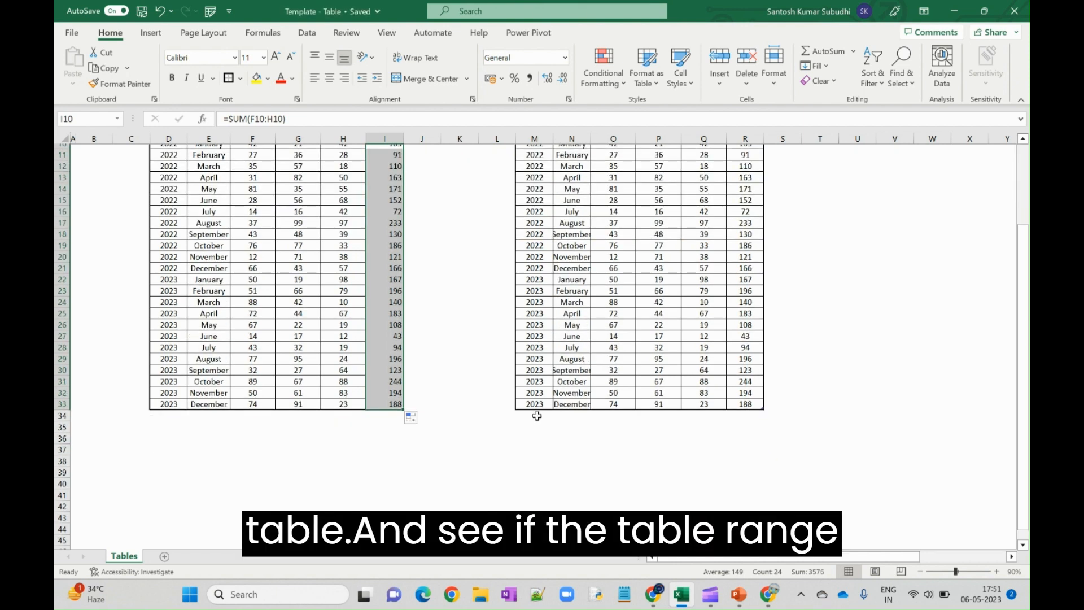
scroll(537, 416, "up", 3)
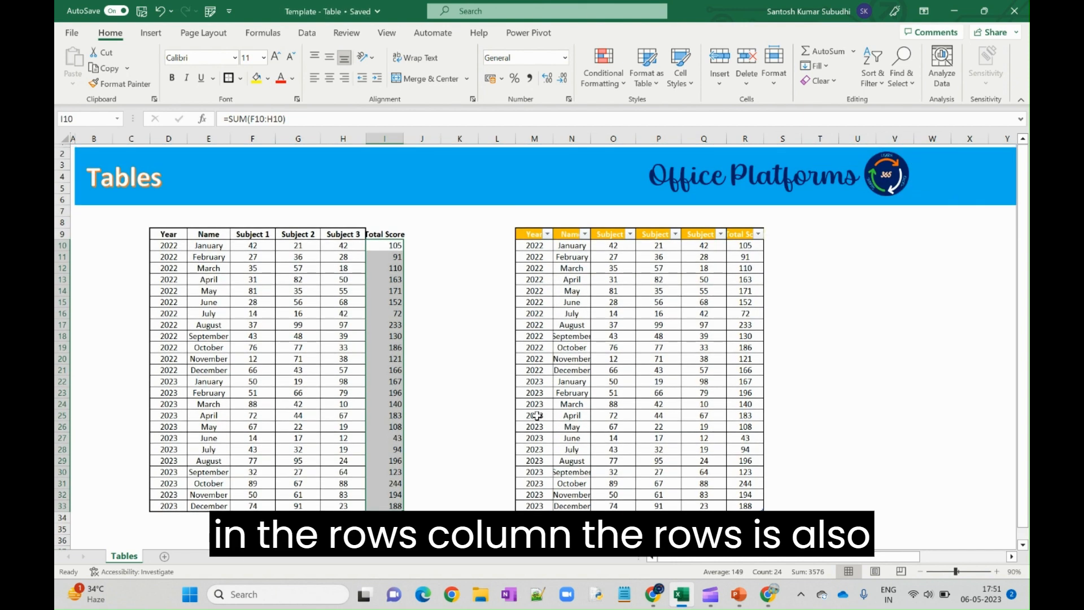
Add a new row directly below the table in row 34 with the year 2024 and the name January.
scroll(537, 415, "down", 3)
left_click(537, 416)
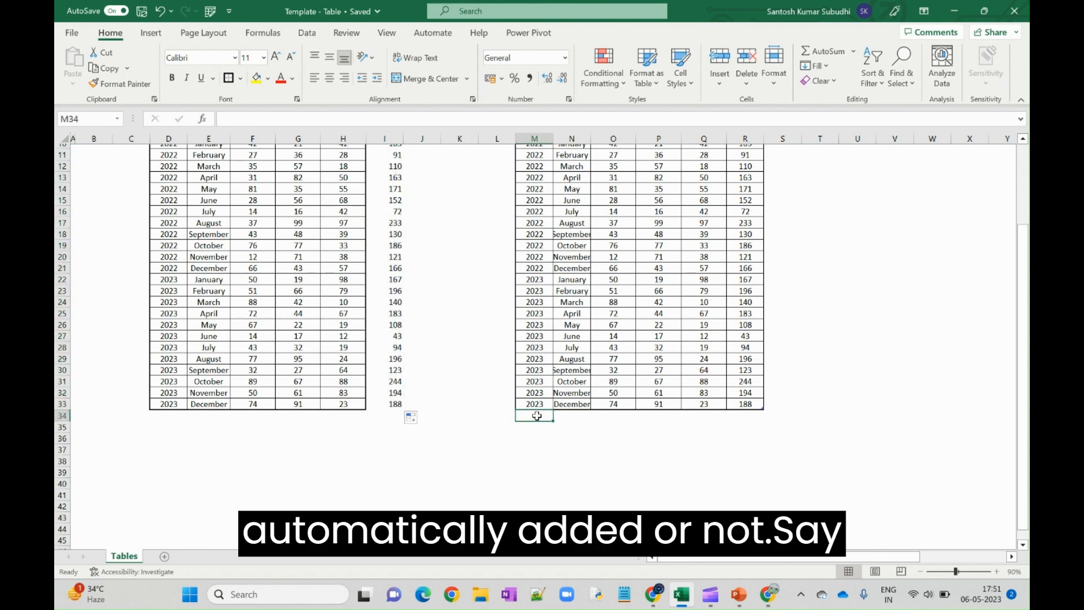
scroll(537, 416, "up", 1)
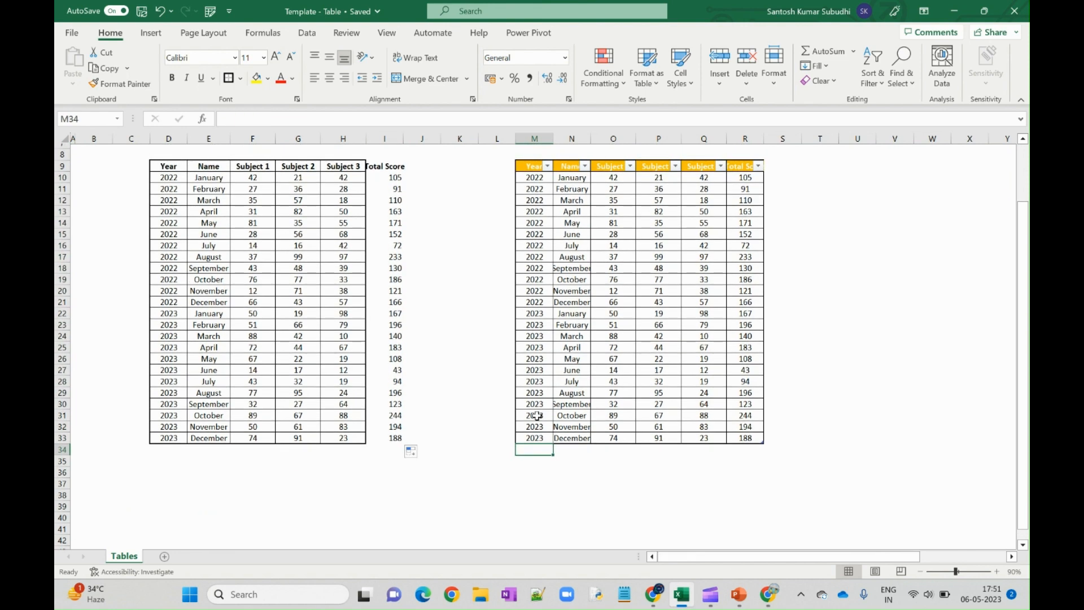
type("2024")
key("Tab")
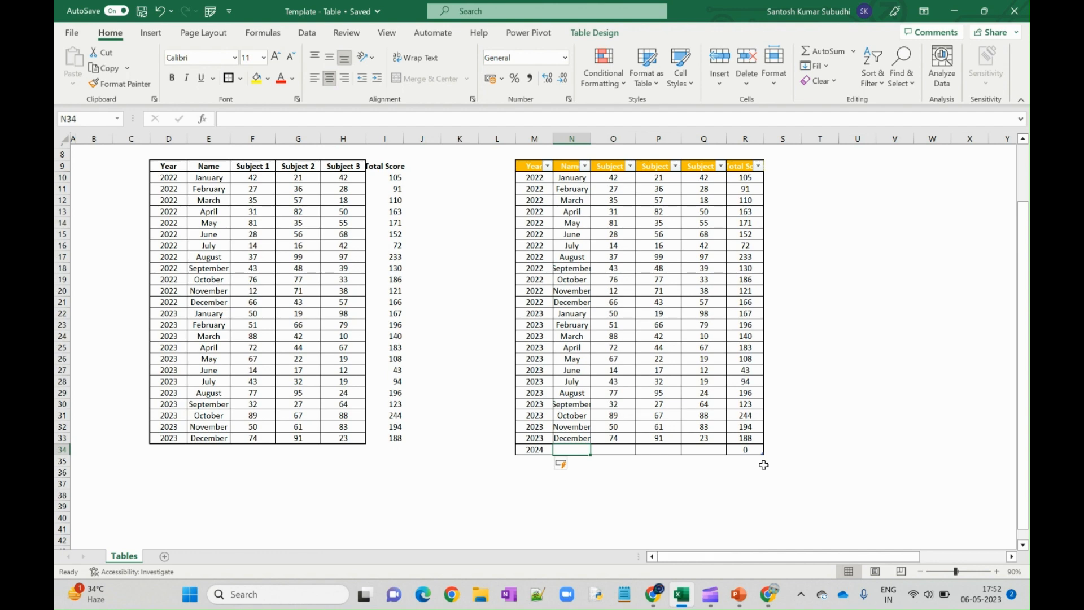
type("January")
key("Tab")
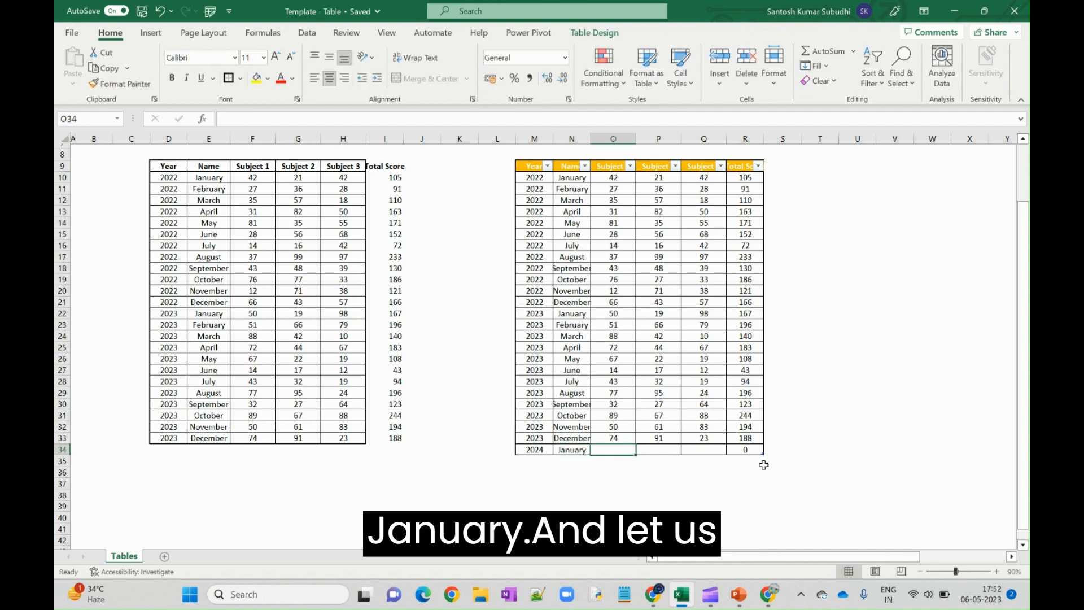
Copy the 2023 month names from the table's Name column into the rows starting at N34.
scroll(654, 394, "down", 3)
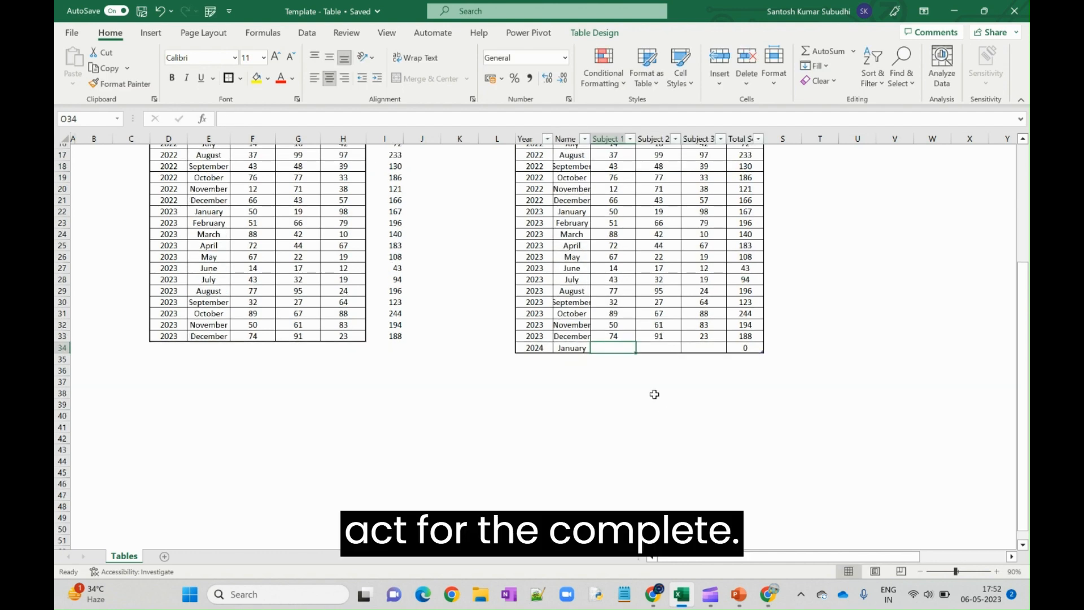
left_click(536, 350)
scroll(581, 316, "up", 1)
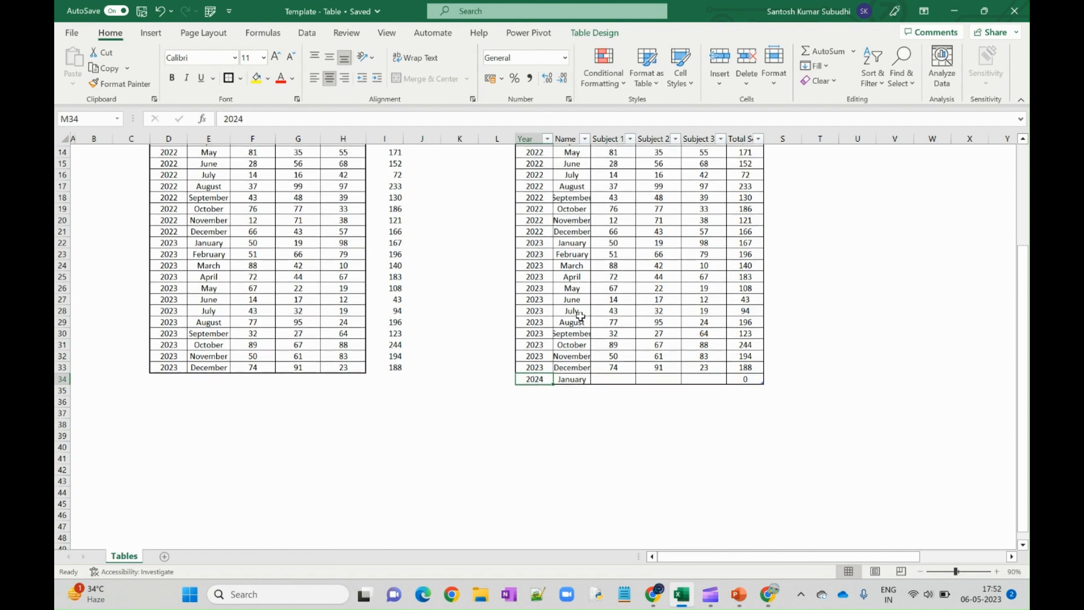
left_click_drag(578, 247, 579, 381)
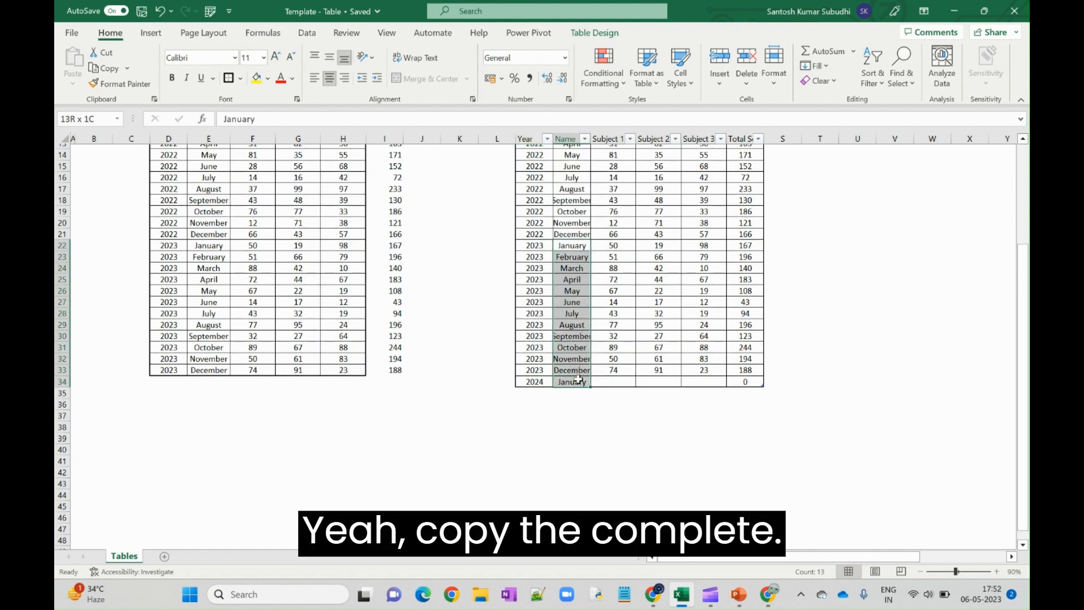
key("ctrl+c")
left_click(577, 382)
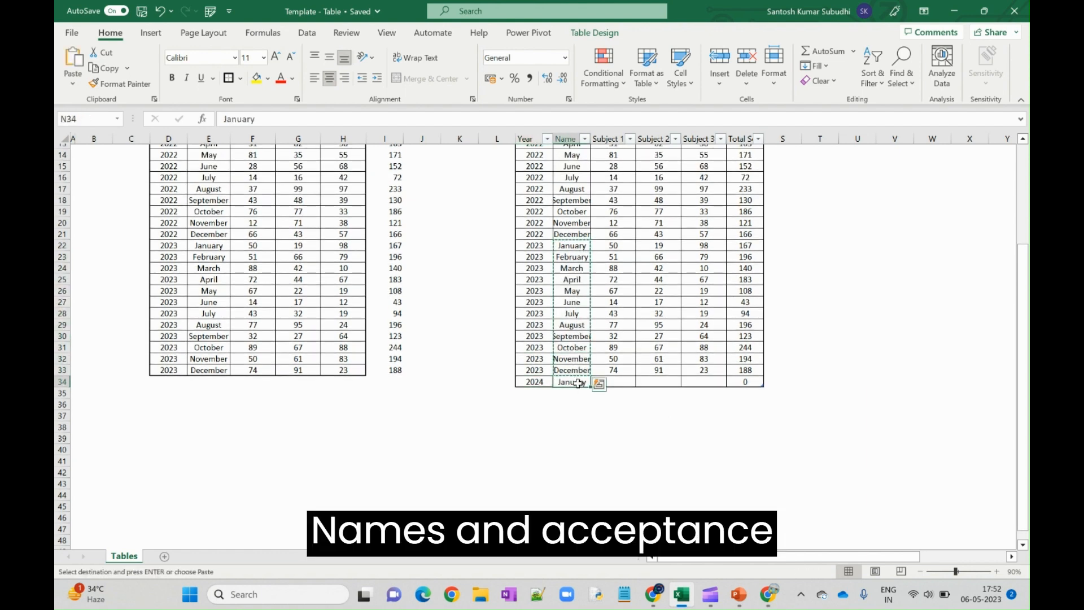
right_click(577, 383)
left_click(612, 201)
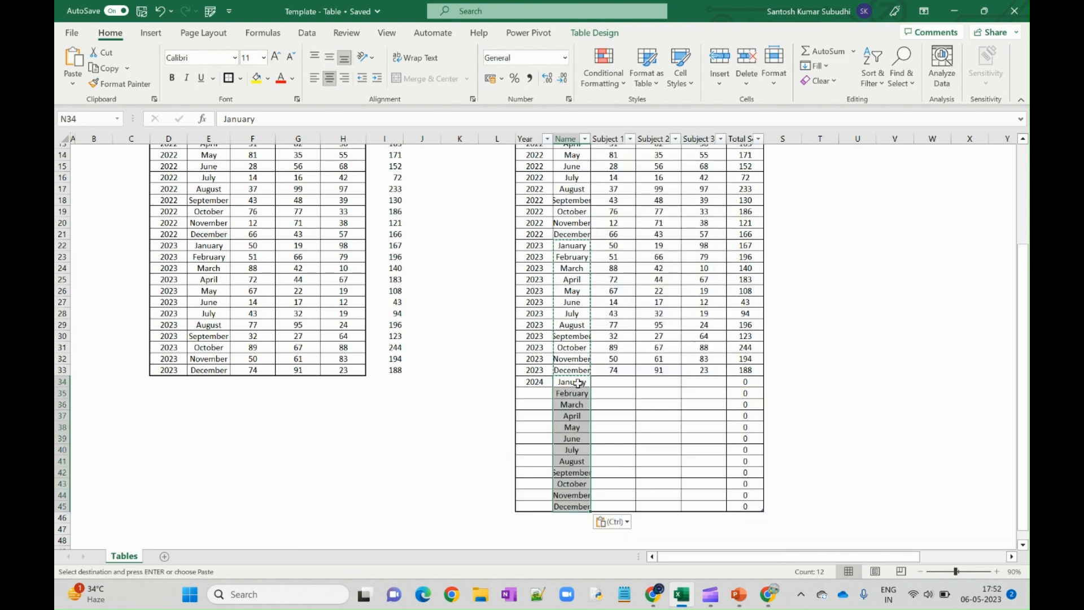
Fill the year 2024 down the table's Year column from M34 to M45.
scroll(581, 383, "up", 2)
scroll(580, 383, "up", 1)
scroll(578, 384, "down", 2)
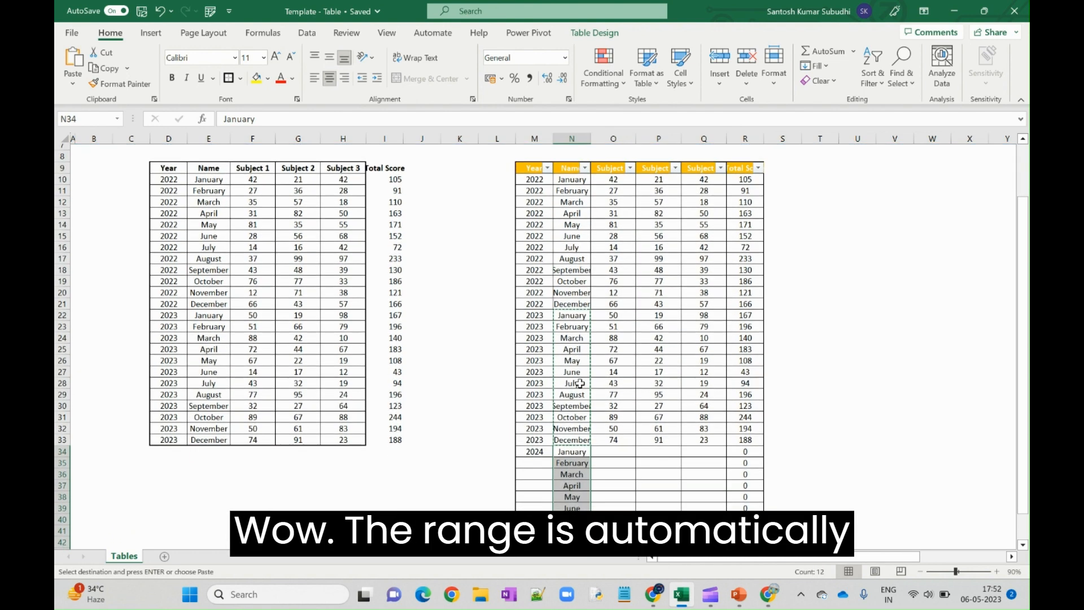
left_click_drag(535, 418, 535, 539)
key("ctrl+d")
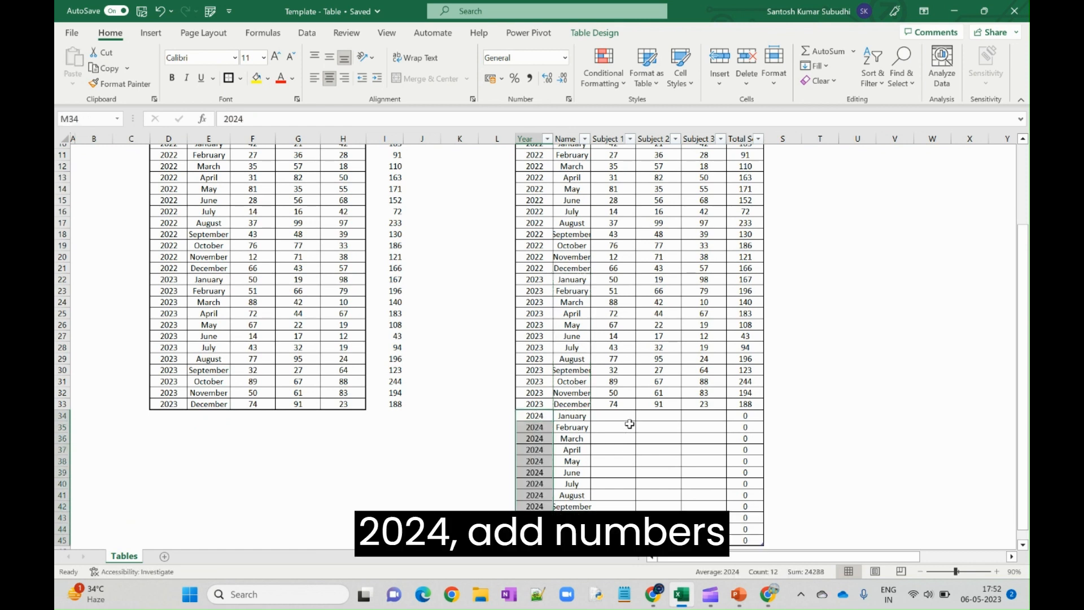
Fill the 2024 subject scores in O34:Q45 with random numbers using =RANDBETWEEN(10,99).
left_click_drag(625, 415, 698, 548)
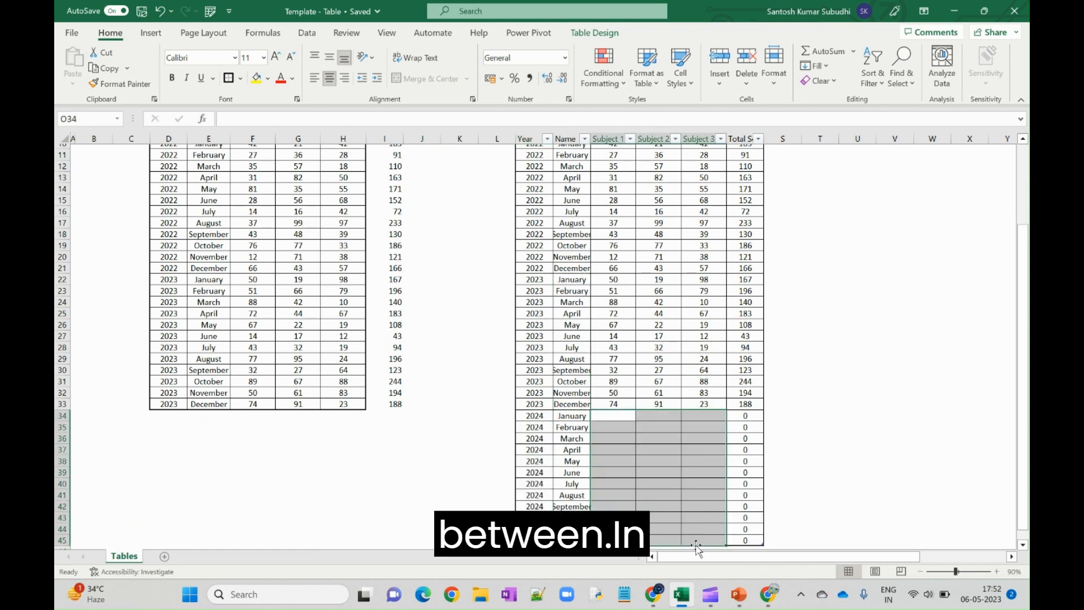
type("=rand")
key("Down")
key("Down")
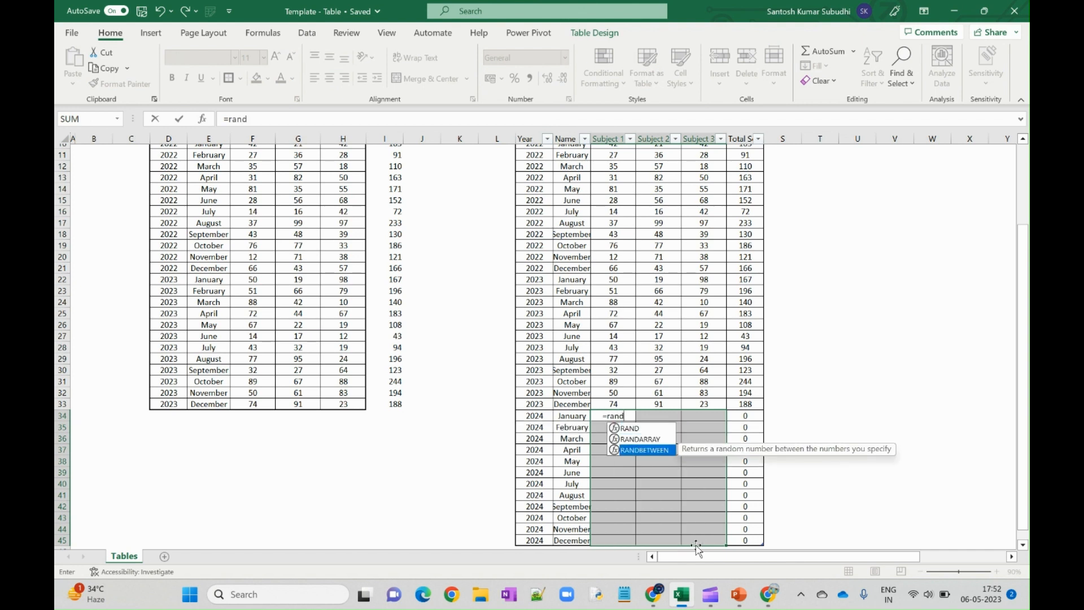
key("Tab")
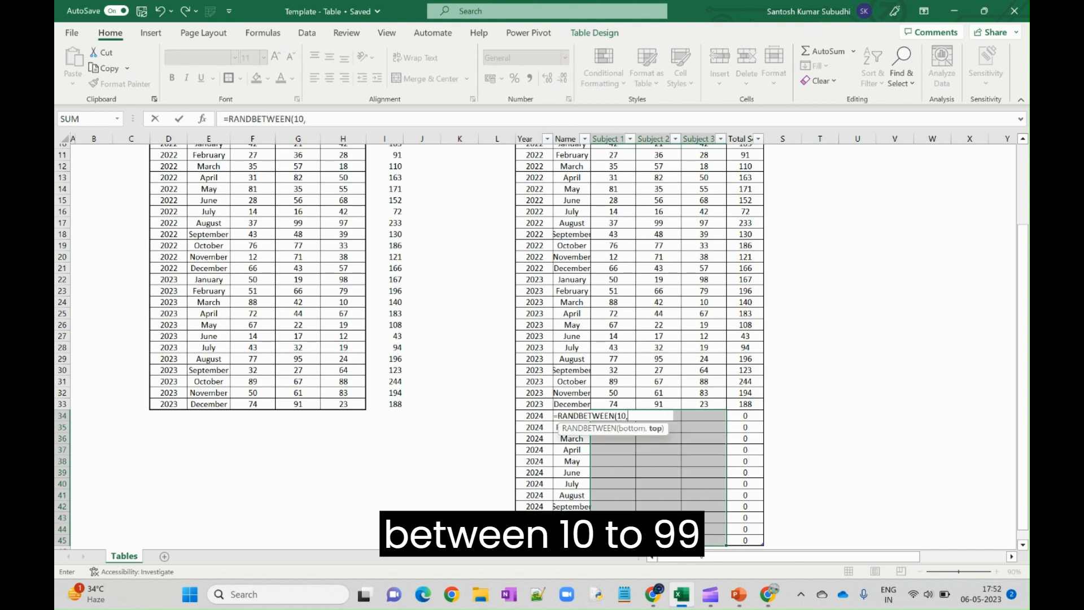
key("ctrl+Return")
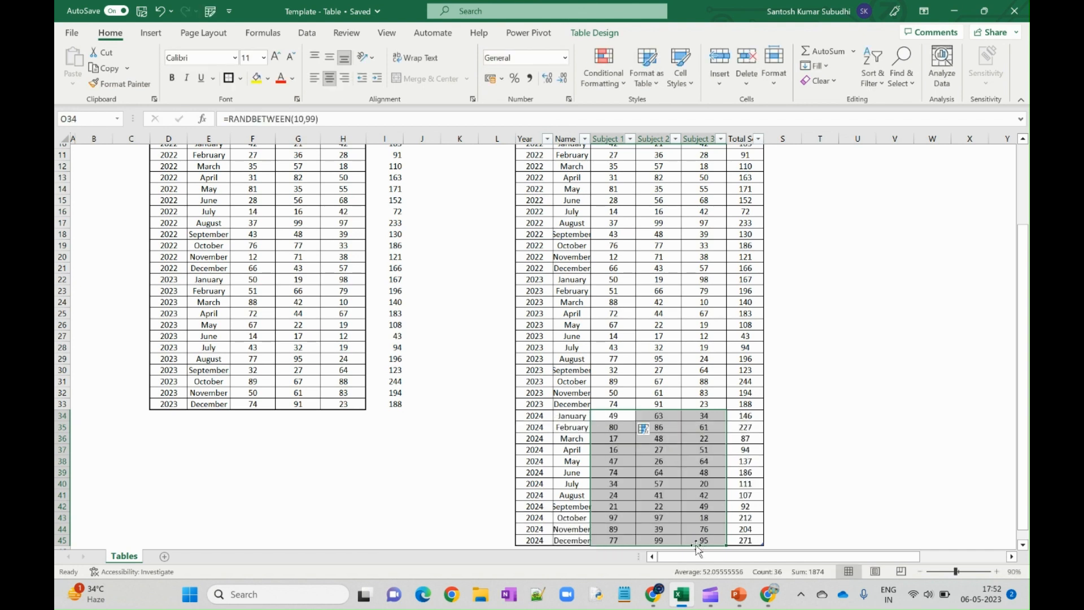
Replace the random formulas in O34:Q45 with their static values and check the table's last row, row 45.
key("ctrl+c")
right_click(698, 546)
key("v")
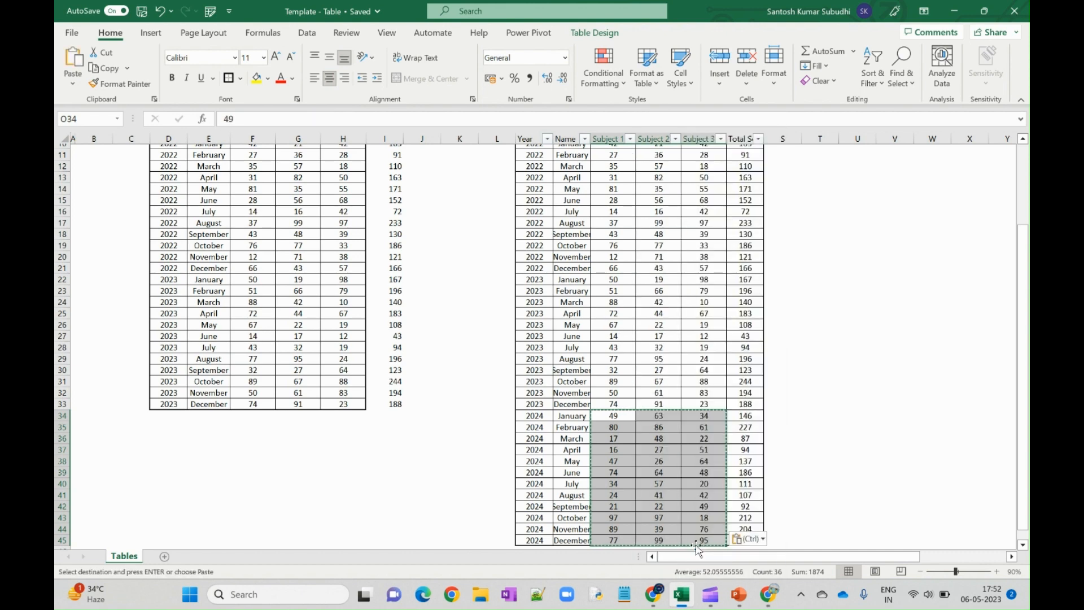
scroll(706, 531, "down", 3)
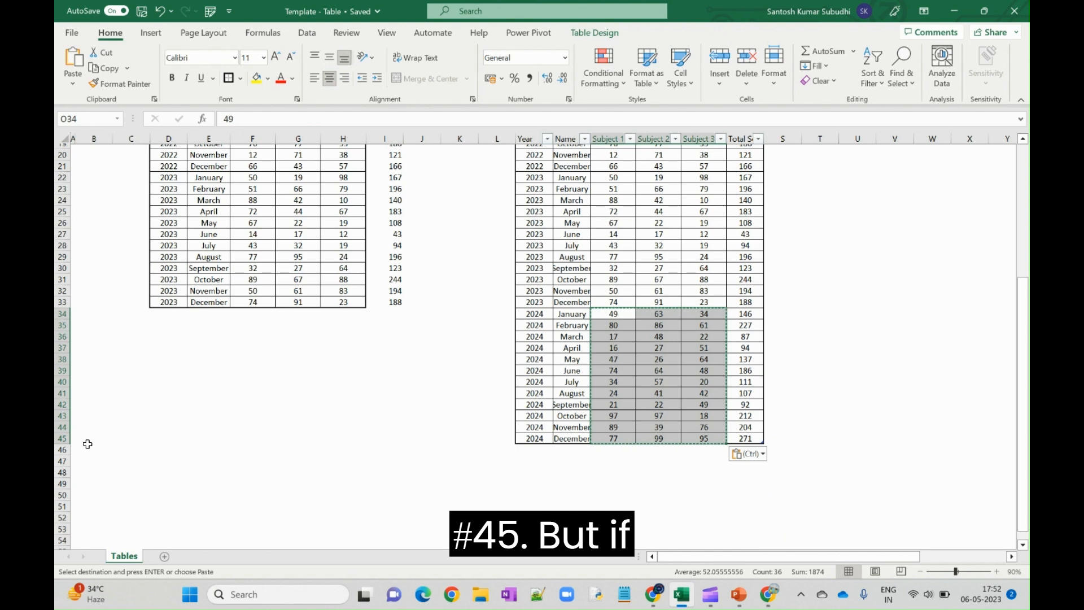
left_click(62, 438)
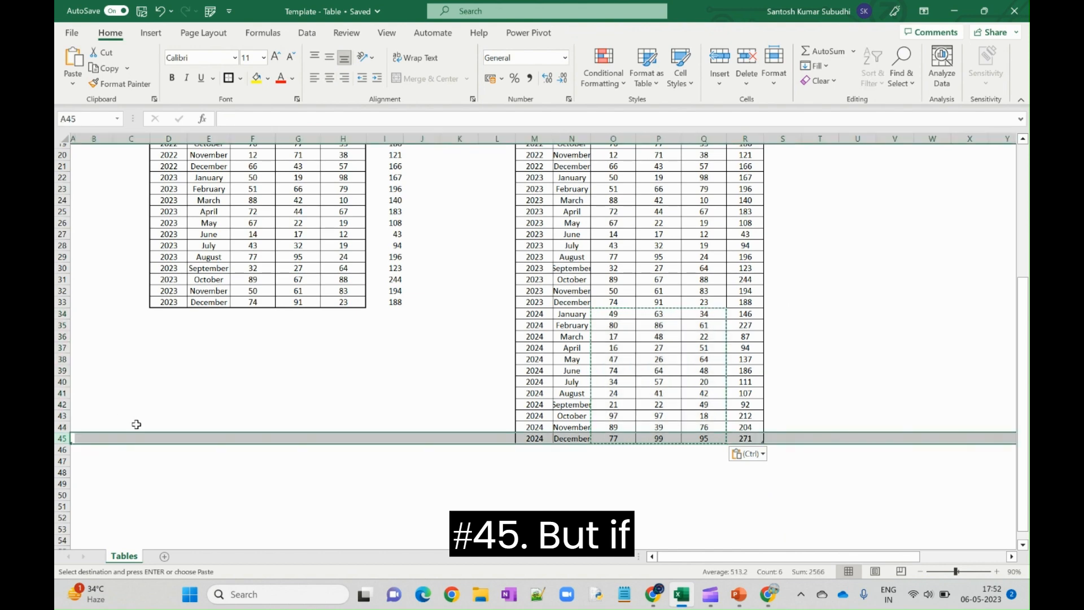
Copy the 2024 years and month names from M34:N45 and paste them as values below the plain range at D34.
scroll(148, 414, "up", 2)
scroll(148, 415, "up", 1)
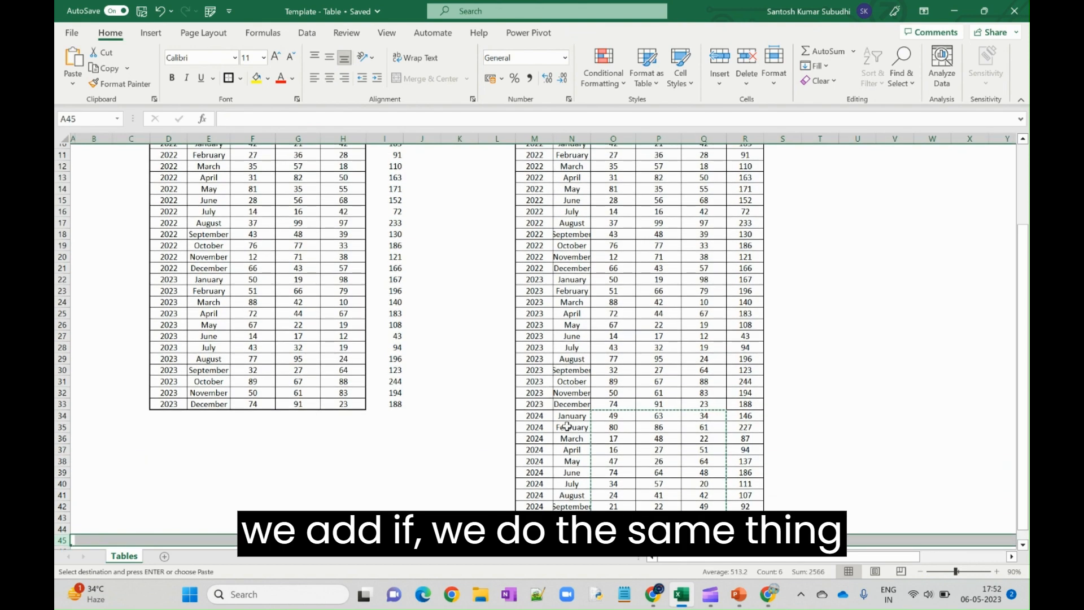
left_click_drag(534, 416, 572, 540)
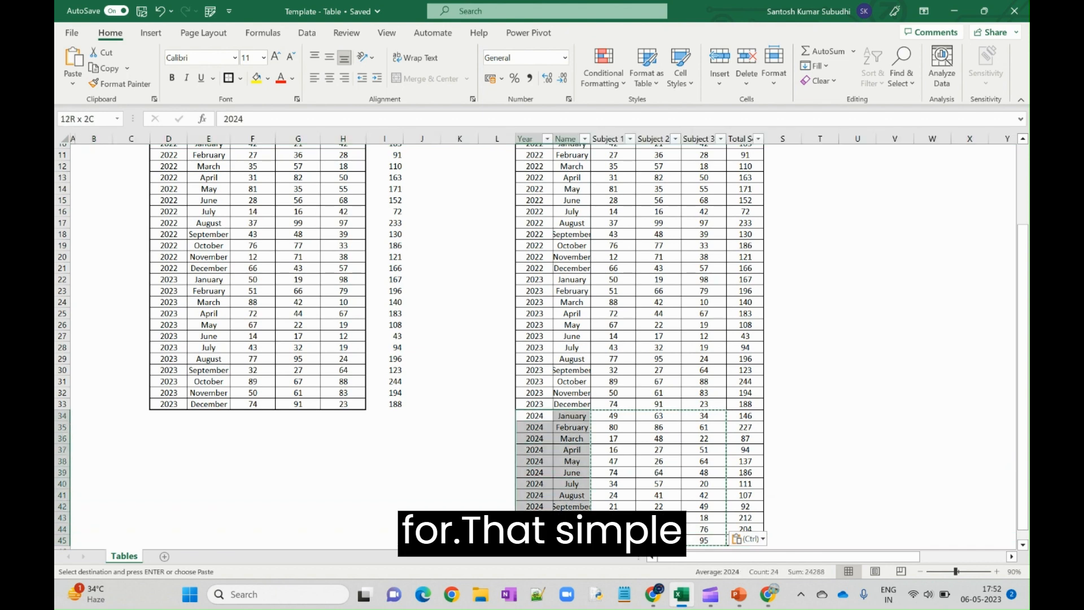
key("ctrl+c")
left_click(171, 417)
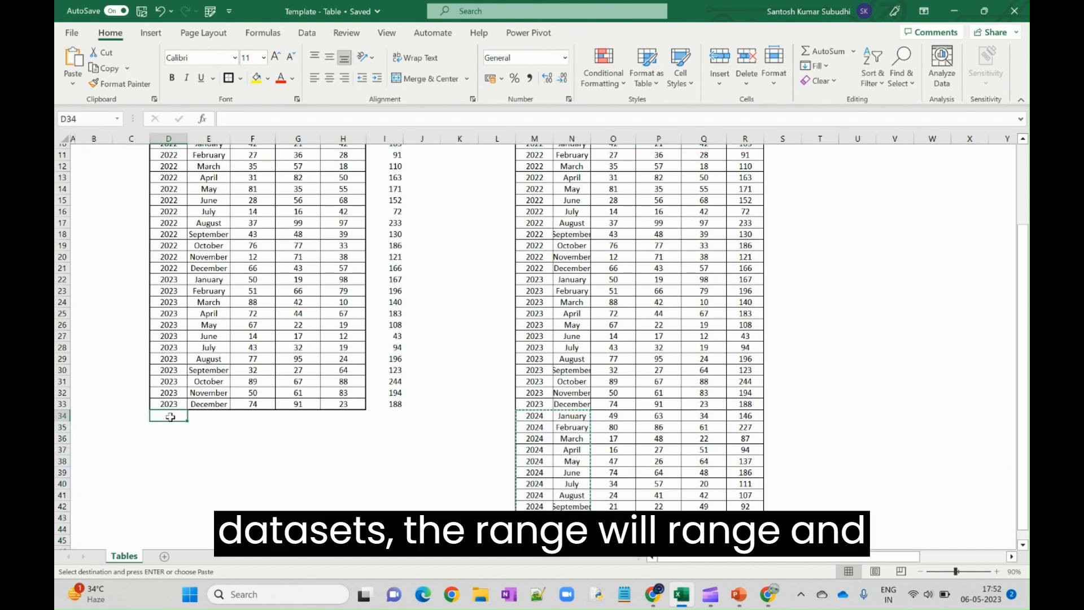
right_click(170, 416)
key("v")
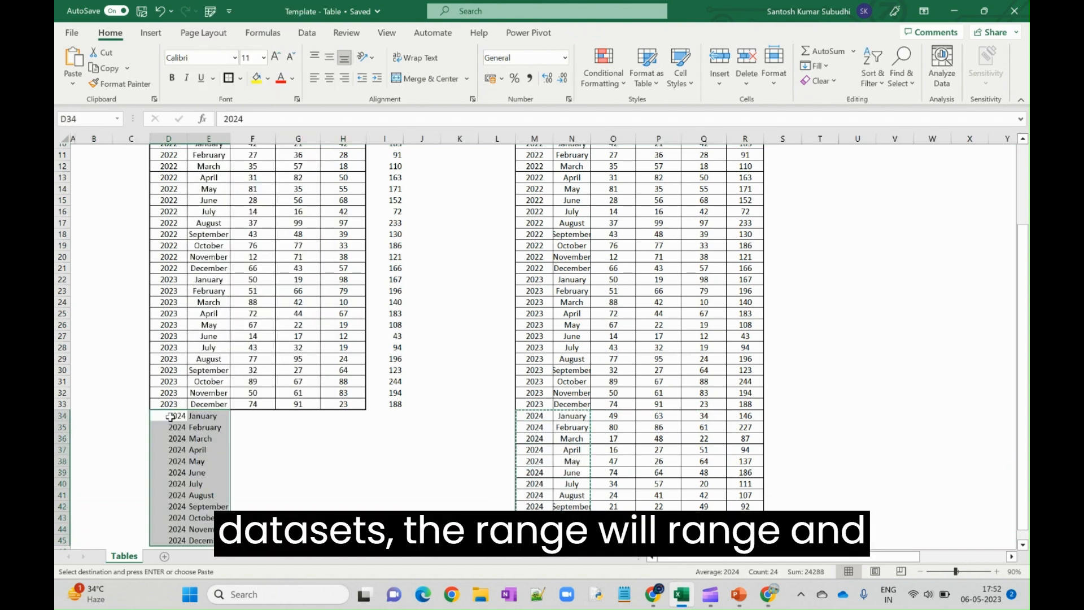
Paste the 2024 subject scores from O34:Q45 as values at F34 and fill the plain range's total formula from I33 down to I45.
scroll(446, 414, "down", 3)
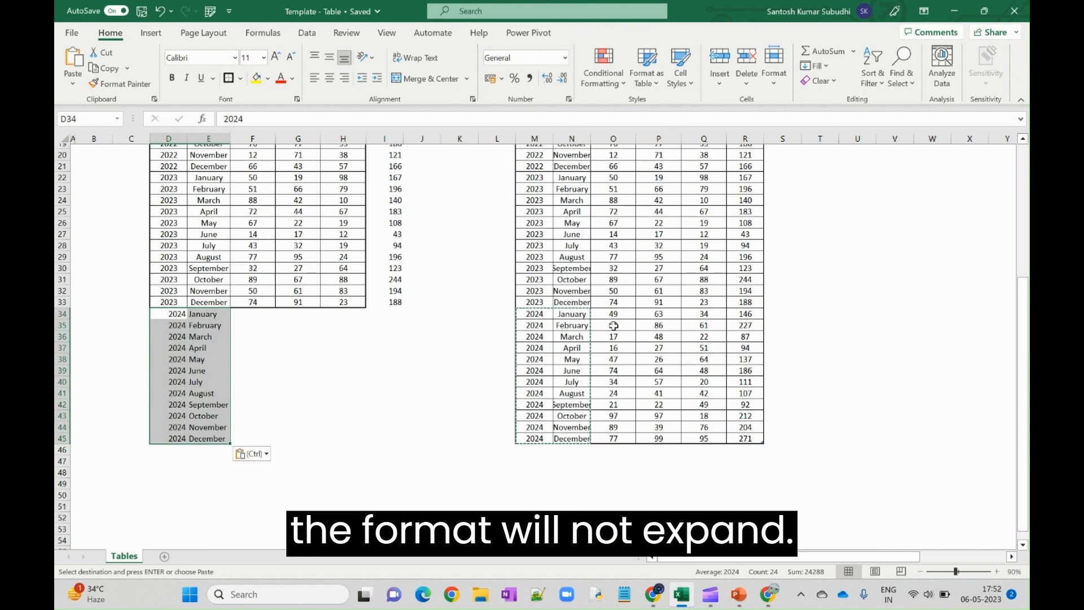
left_click_drag(614, 315, 703, 439)
key("ctrl+c")
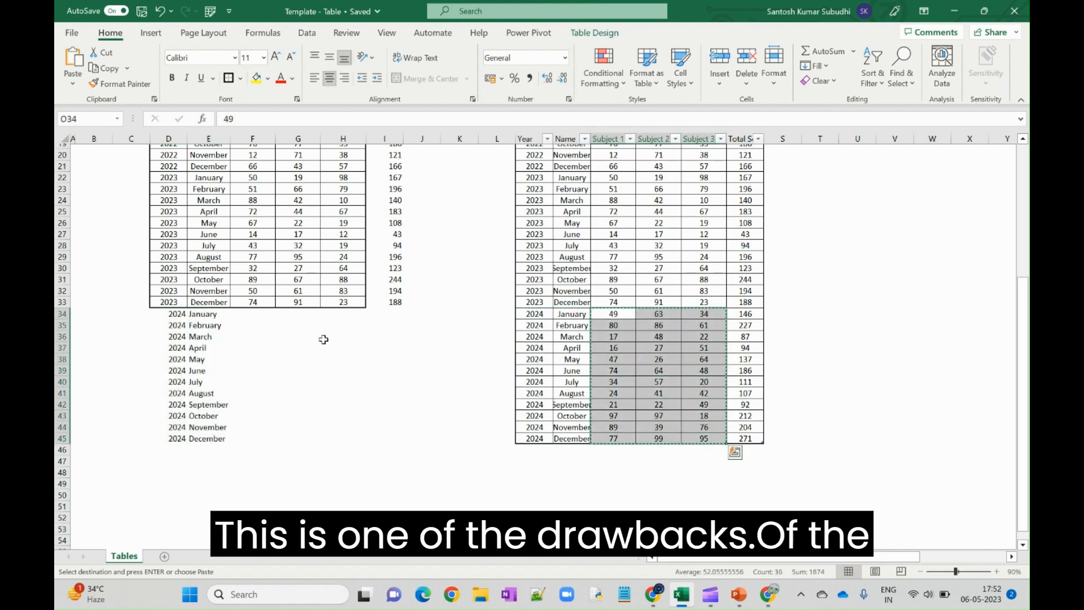
left_click(251, 315)
right_click(250, 315)
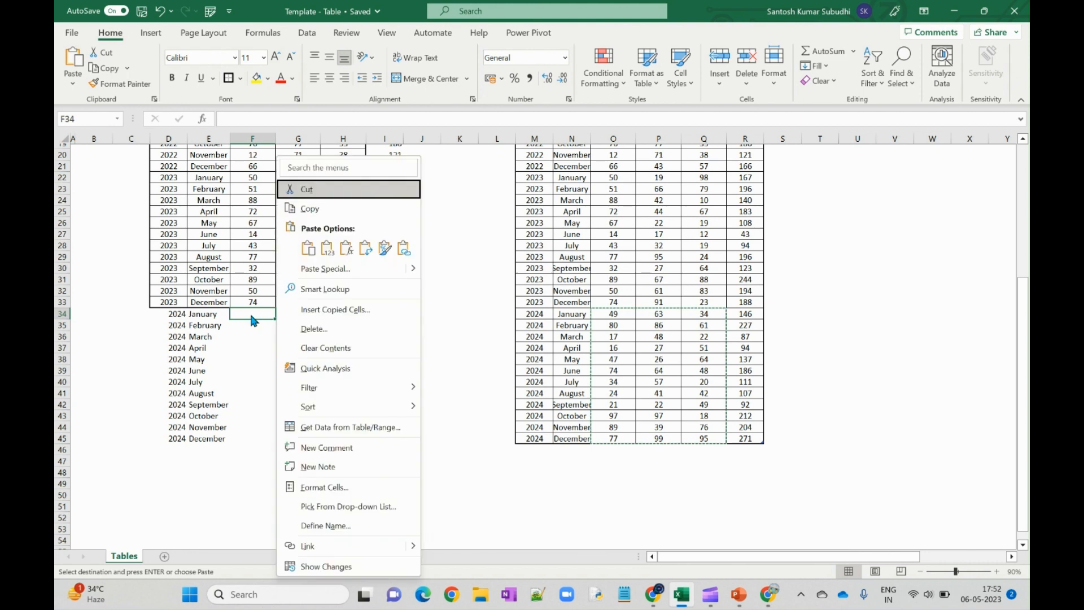
left_click(292, 243)
left_click_drag(389, 302, 383, 434)
key("ctrl+d")
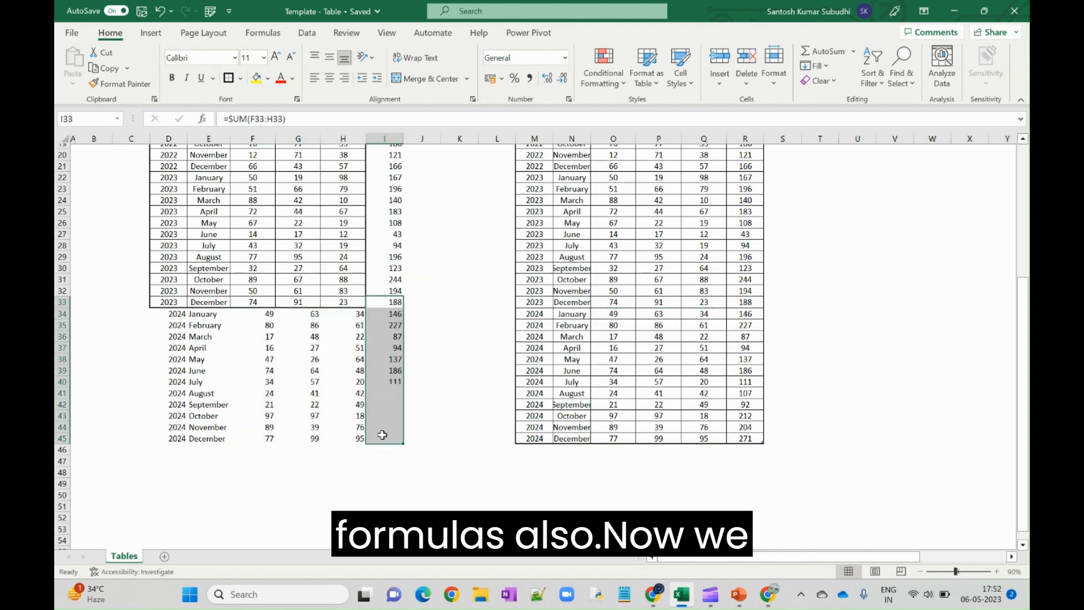
Apply all borders and thick outside borders to the plain range D9:I45 and center its contents.
scroll(106, 361, "up", 3)
scroll(107, 361, "up", 3)
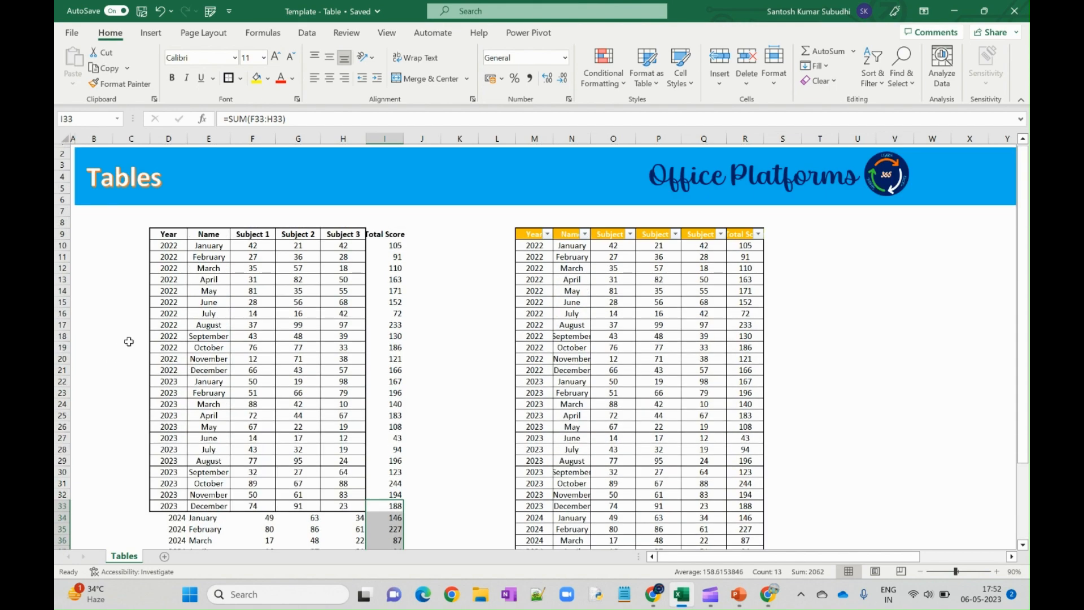
left_click_drag(164, 233, 390, 525)
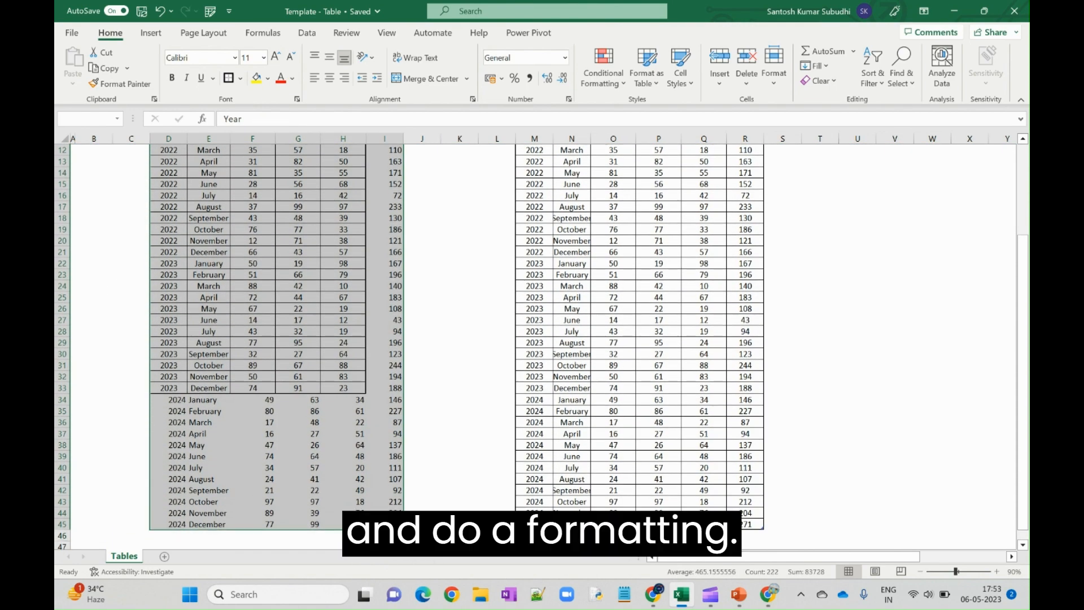
left_click(241, 79)
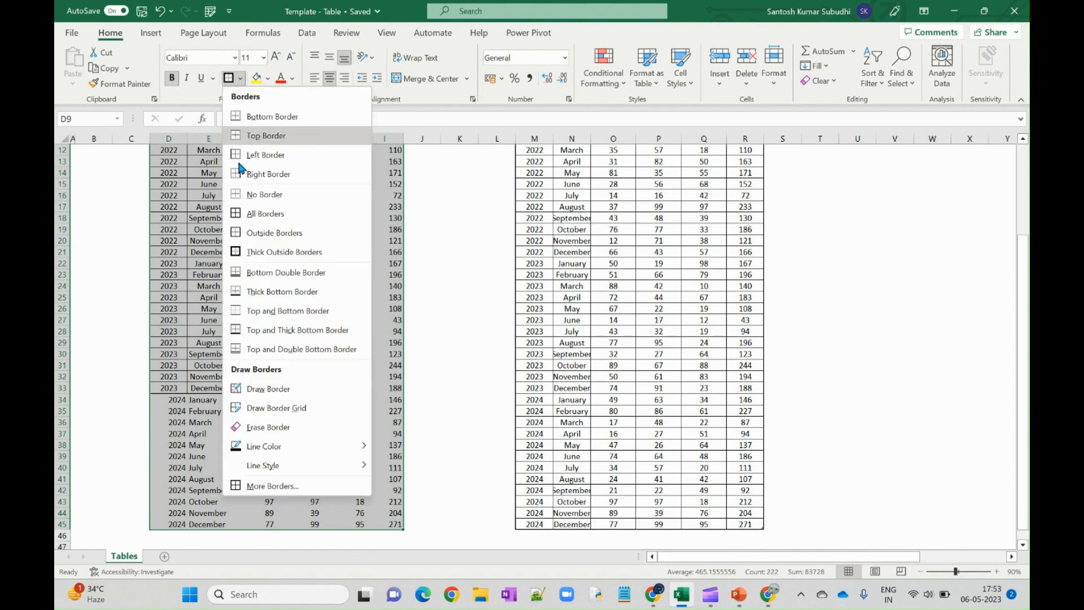
left_click(260, 215)
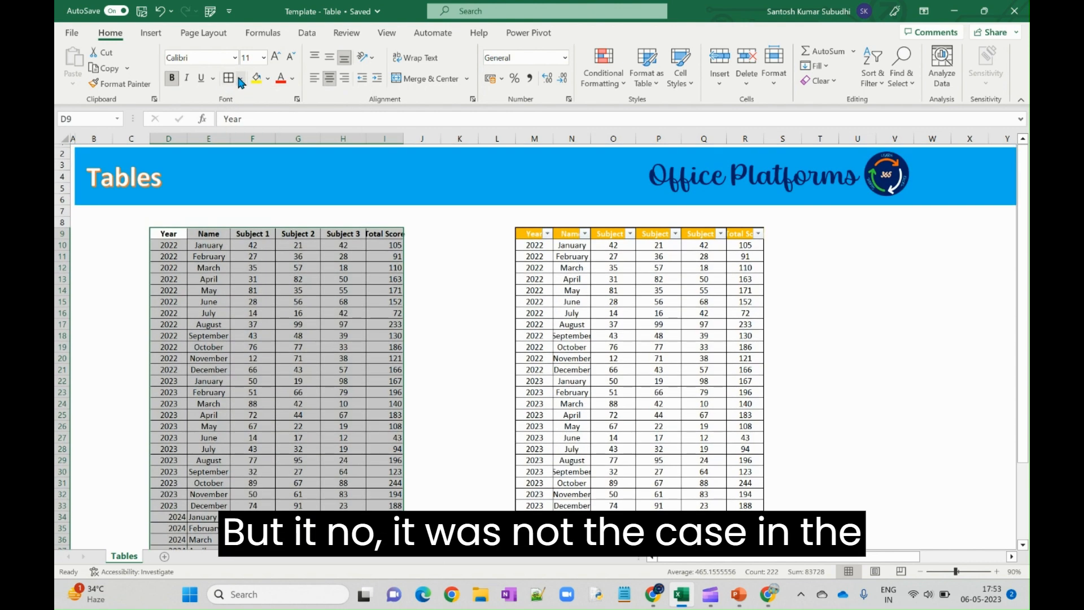
left_click(241, 80)
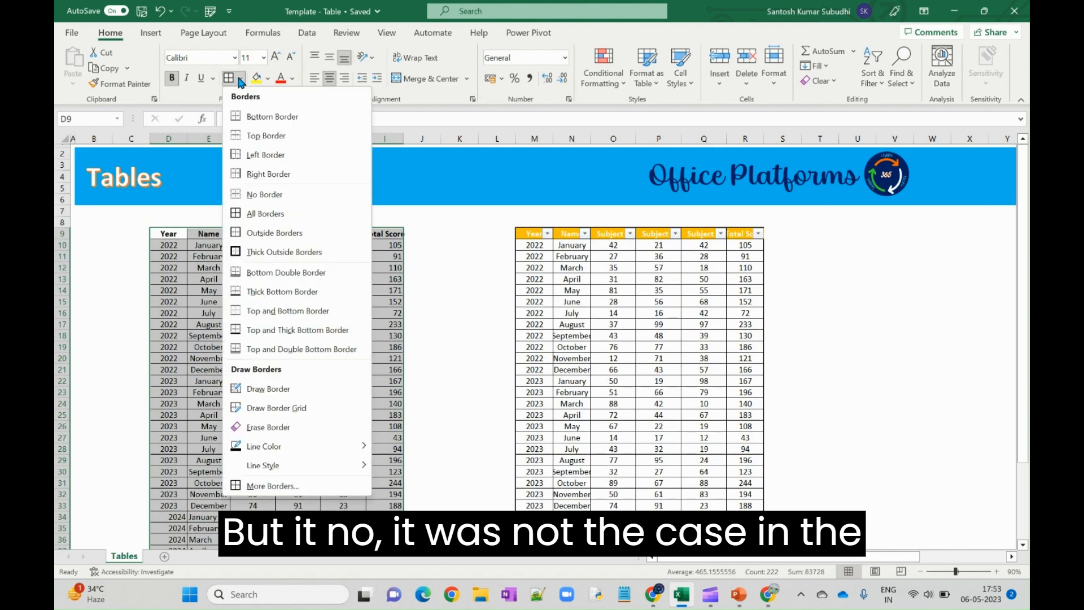
left_click(269, 252)
scroll(244, 285, "down", 2)
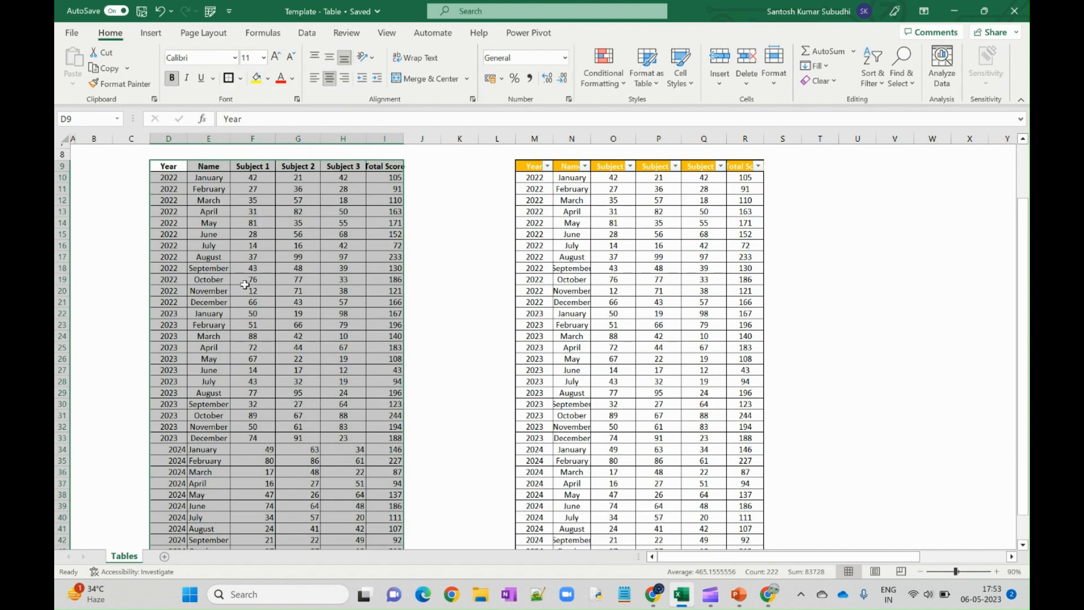
left_click(331, 79)
scroll(234, 302, "down", 4)
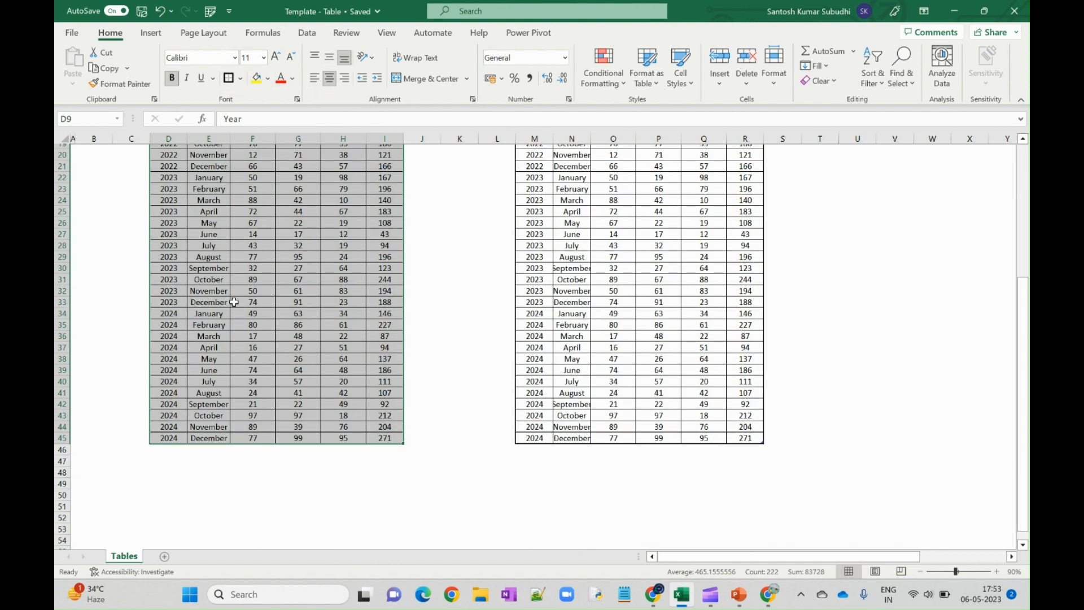
Compare the formatting of the plain range and the table from the header row to the last 2024 row.
scroll(280, 366, "up", 2)
left_click(582, 402)
scroll(585, 401, "up", 4)
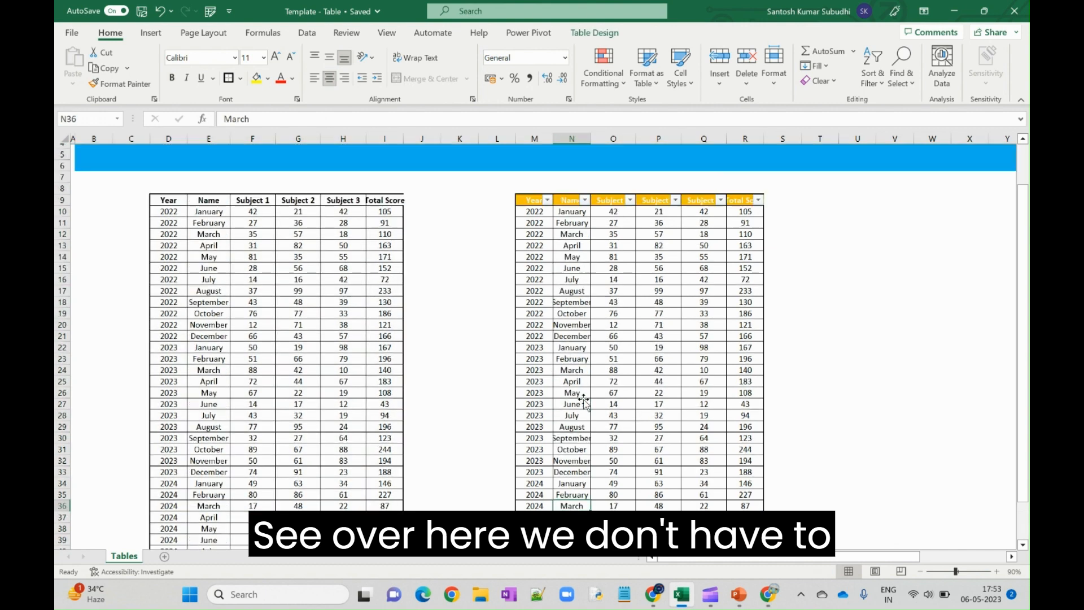
scroll(616, 254, "down", 3)
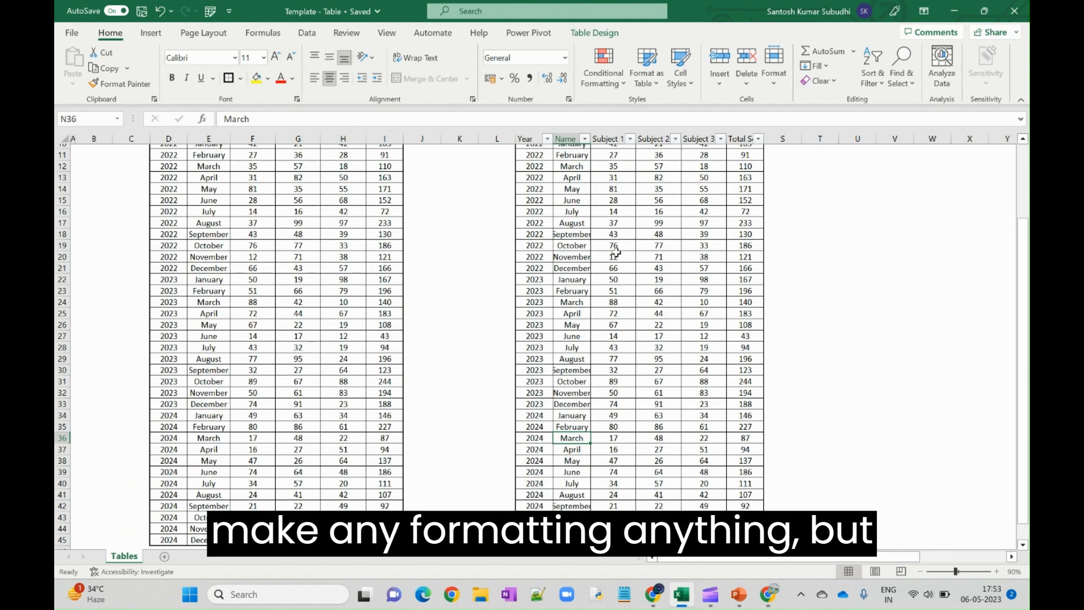
scroll(616, 251, "down", 5)
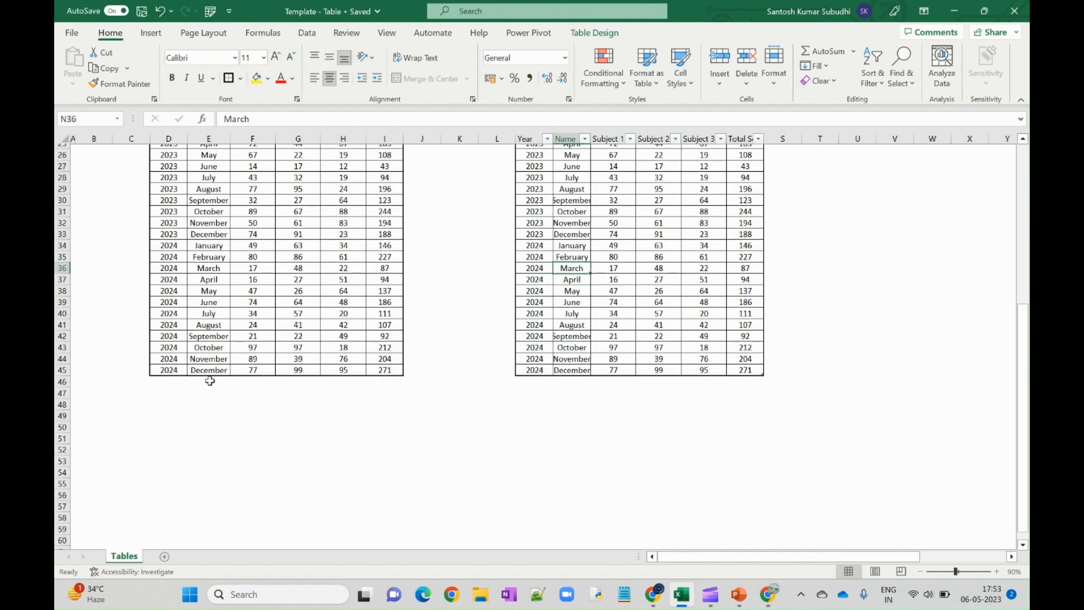
left_click(211, 347)
left_click(258, 294)
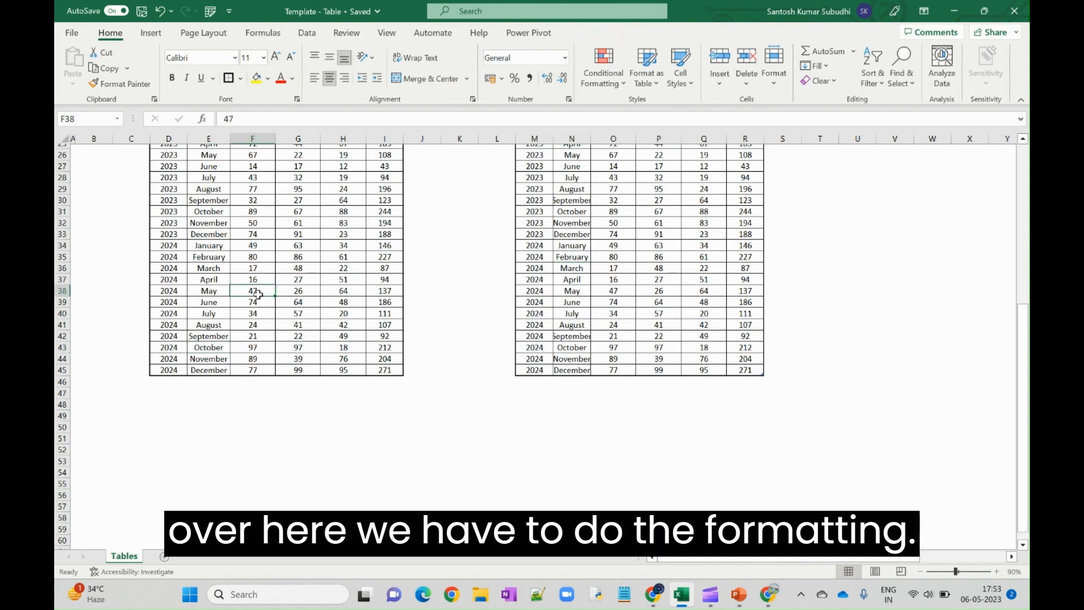
scroll(258, 295, "up", 6)
scroll(258, 295, "up", 2)
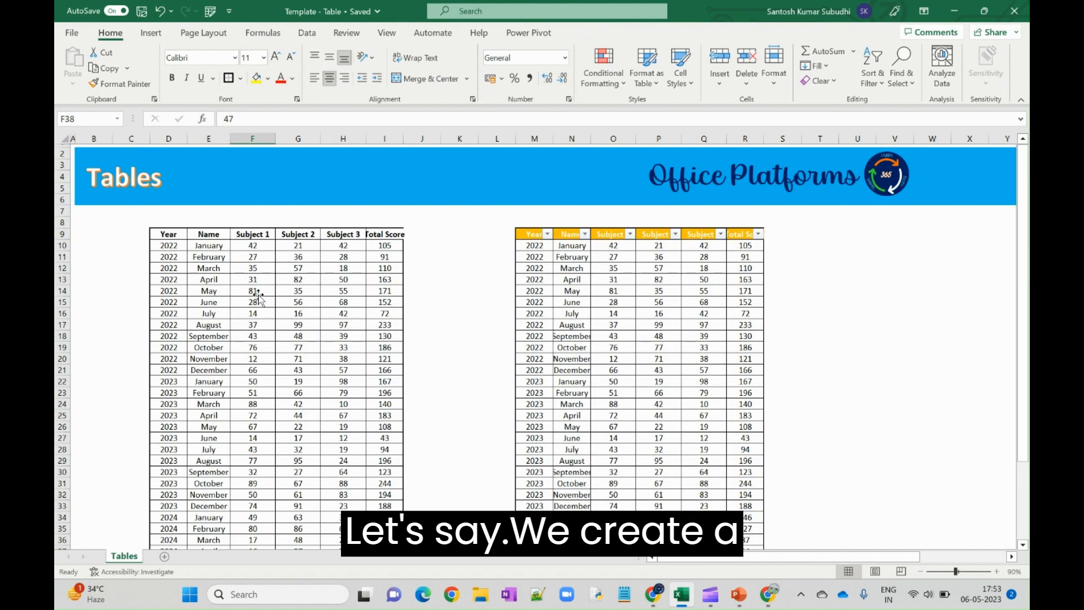
Insert a PivotTable on a new worksheet using the plain range D9:I45, including headers, as its source.
left_click_drag(169, 234, 384, 525)
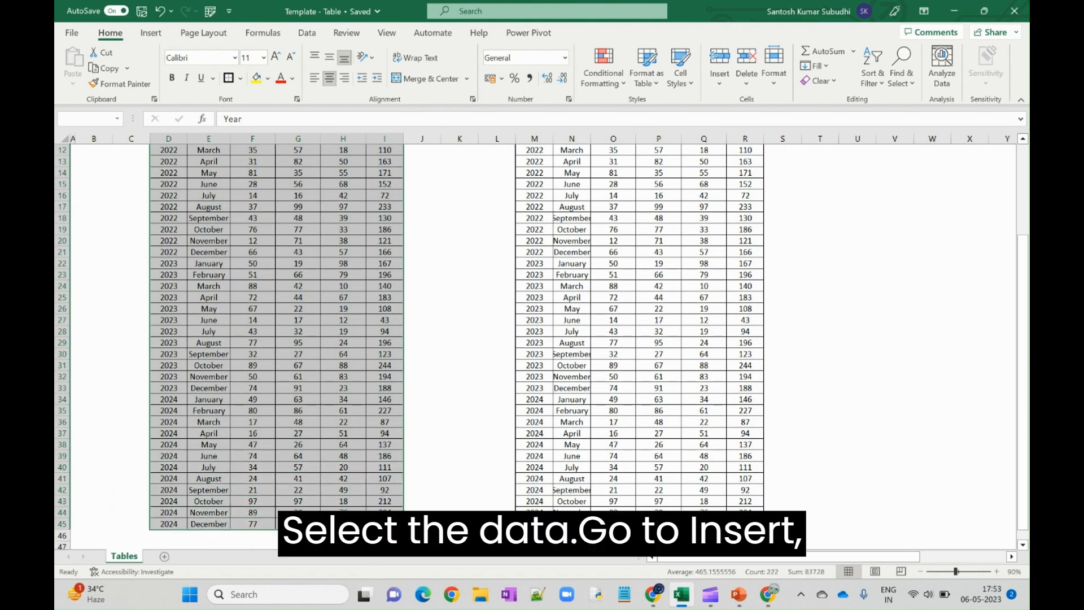
left_click(150, 33)
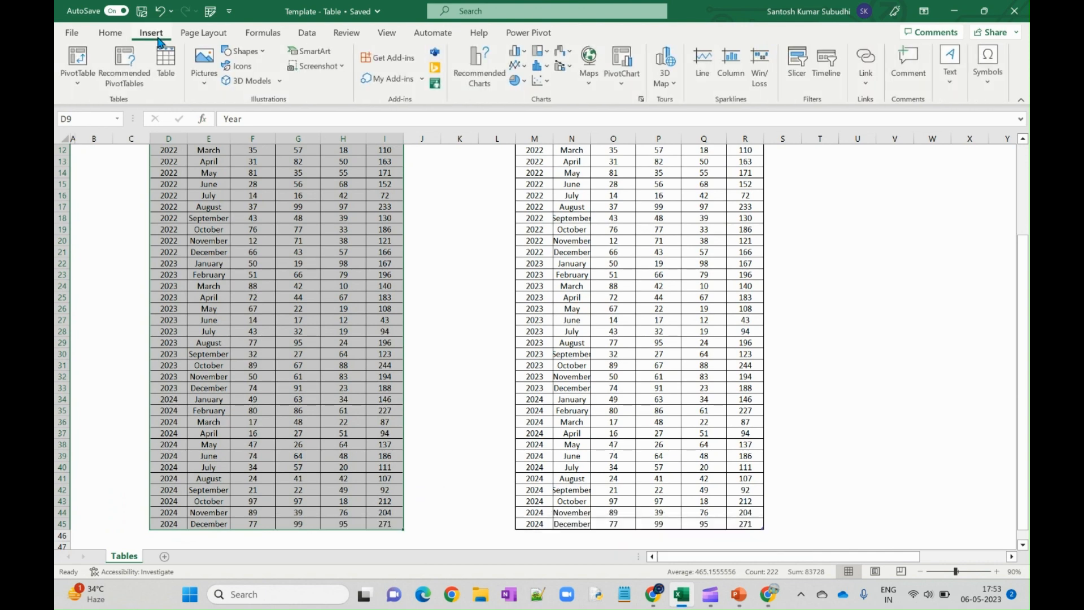
left_click(82, 83)
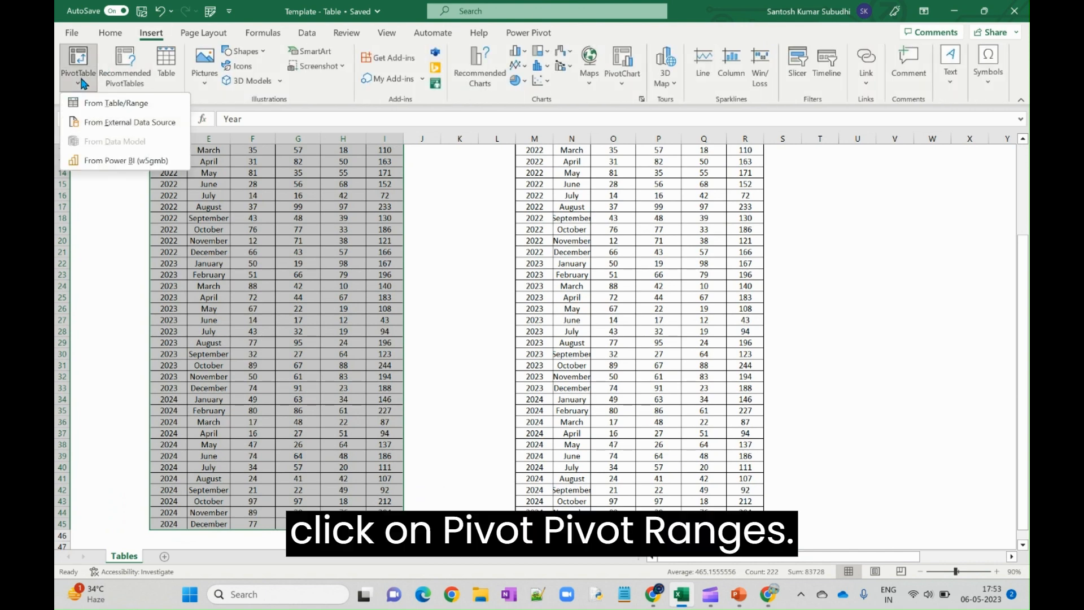
left_click(118, 103)
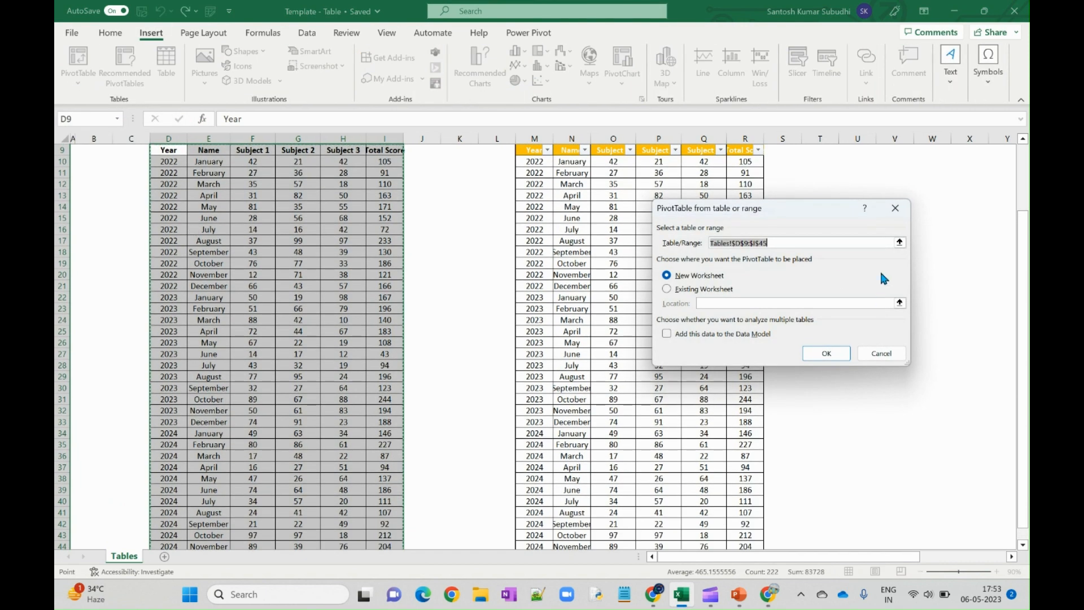
scroll(298, 314, "up", 3)
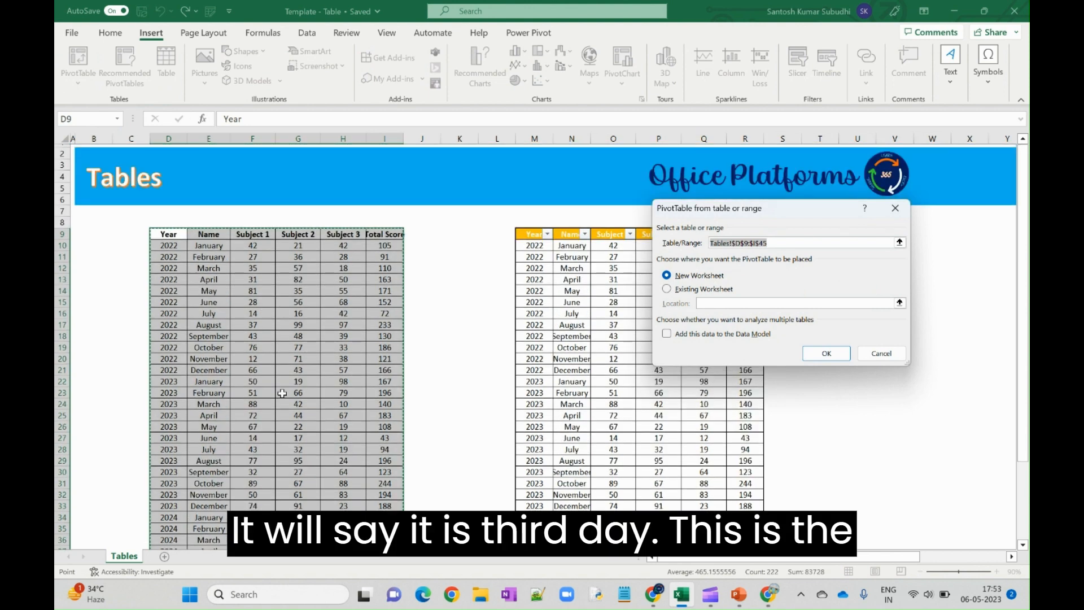
scroll(283, 406, "down", 2)
scroll(283, 355, "down", 3)
scroll(286, 382, "up", 3)
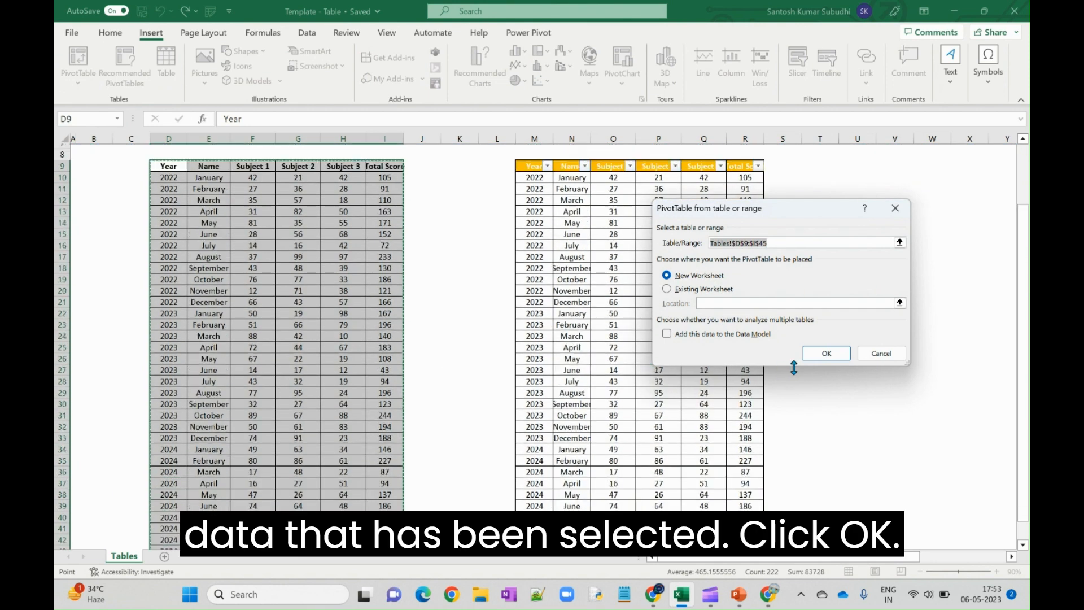
left_click(828, 353)
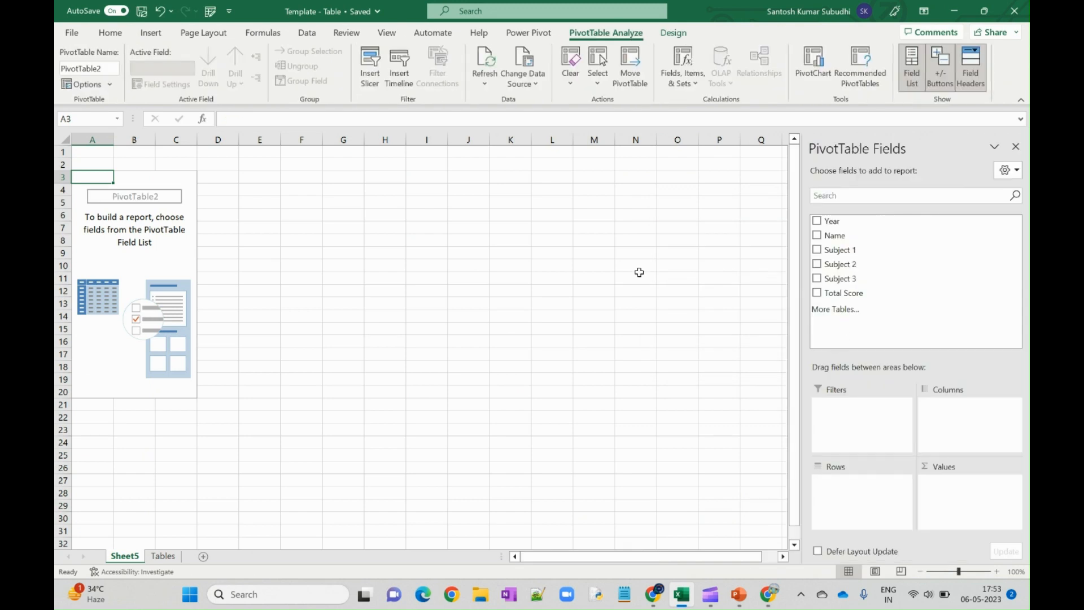
Lay out the PivotTable with Year as columns, Name as rows and the sum of Total Score as values.
left_click_drag(881, 223, 957, 427)
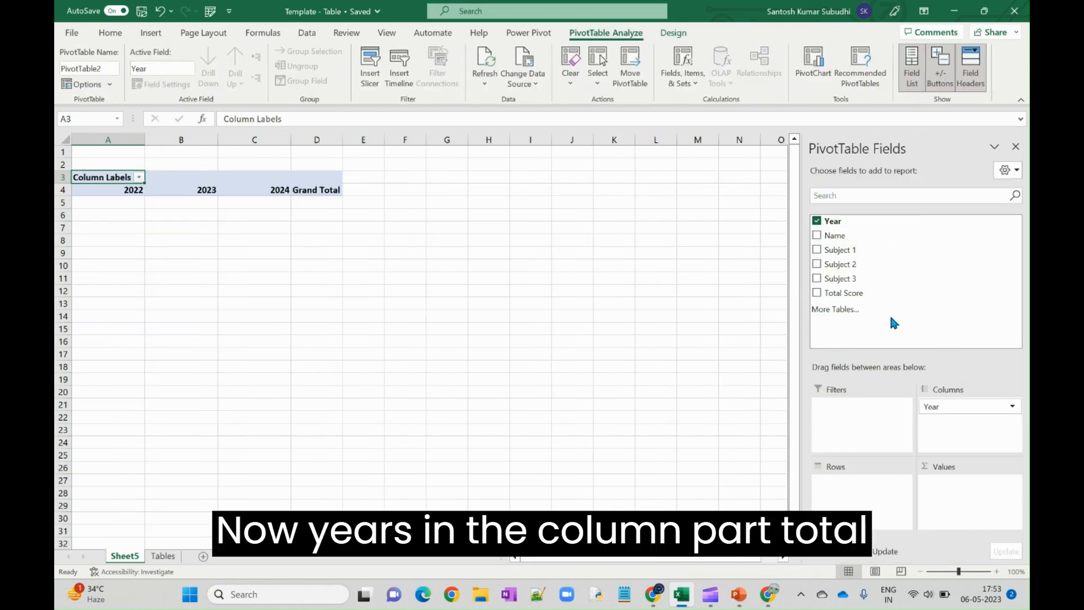
left_click_drag(875, 295, 963, 497)
left_click_drag(853, 237, 858, 282)
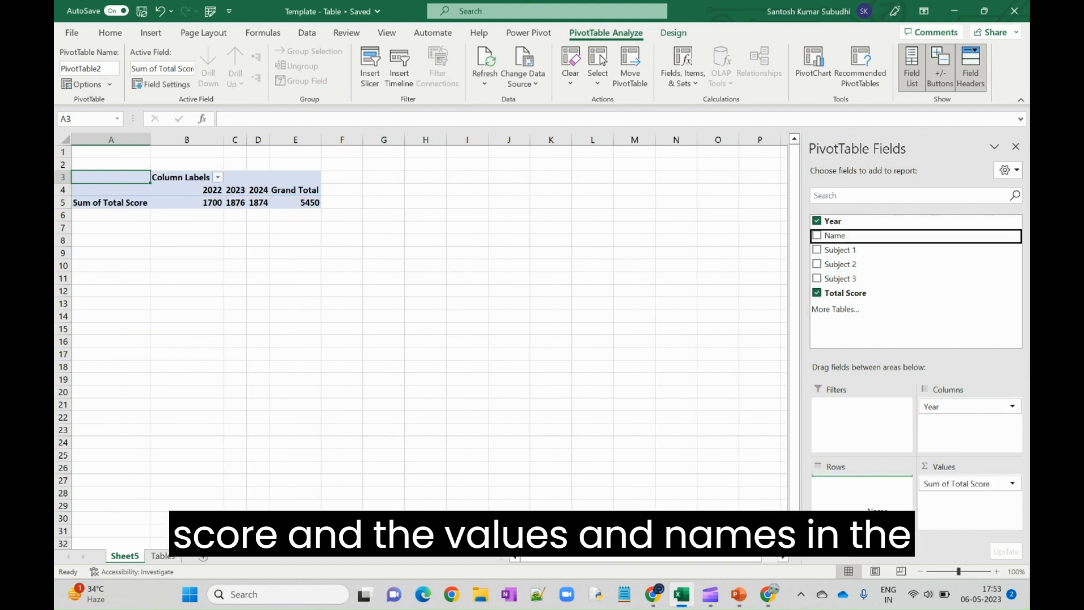
left_click_drag(877, 509, 864, 494)
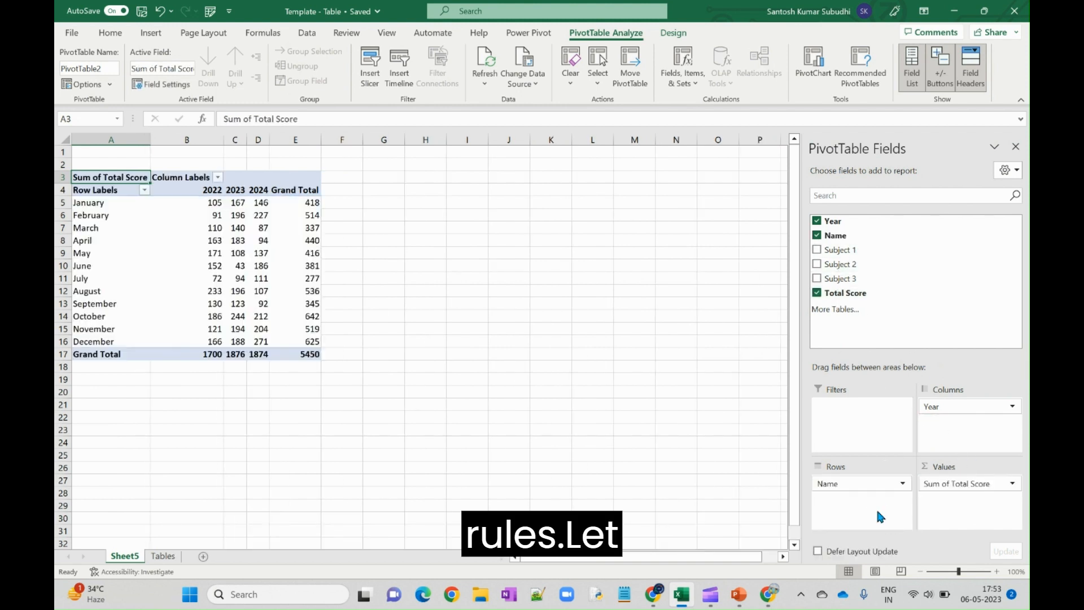
On the Tables sheet, check which source reference a PivotTable based on the orange-header table would use, without creating it.
left_click(162, 557)
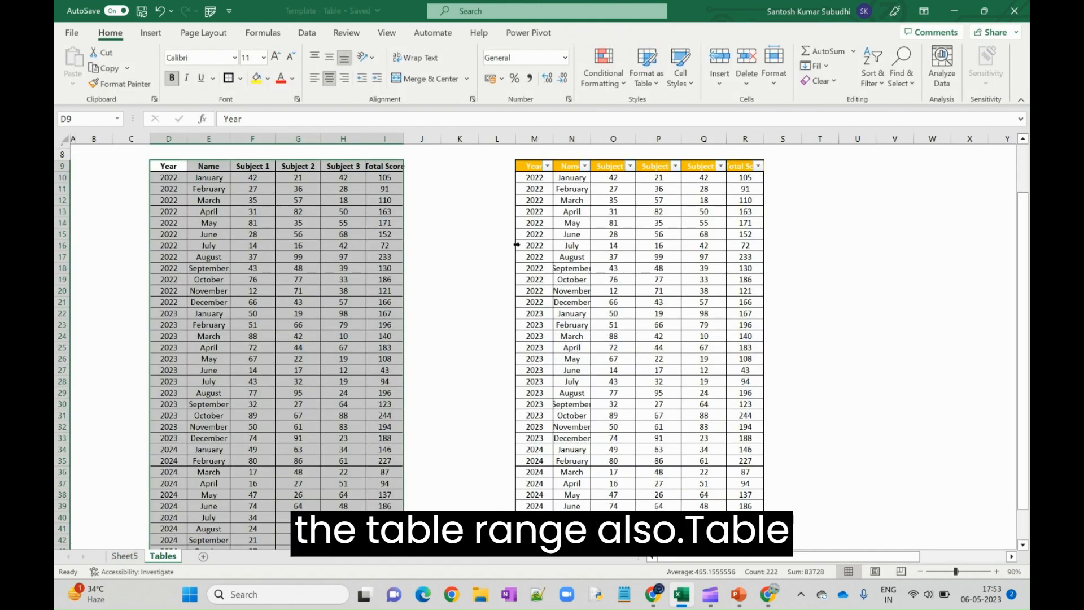
left_click(539, 171)
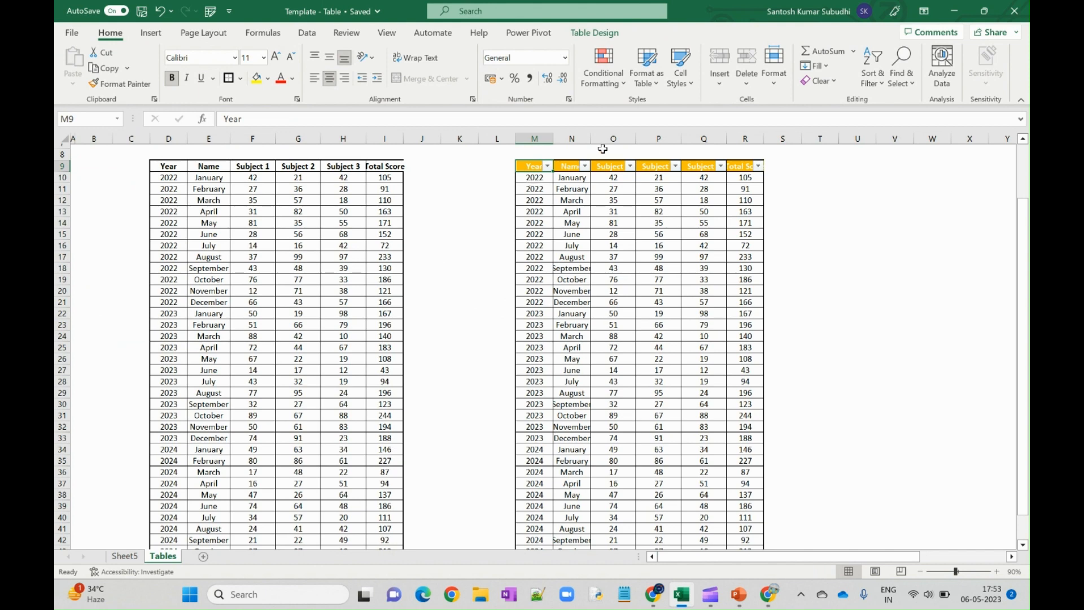
left_click(609, 224)
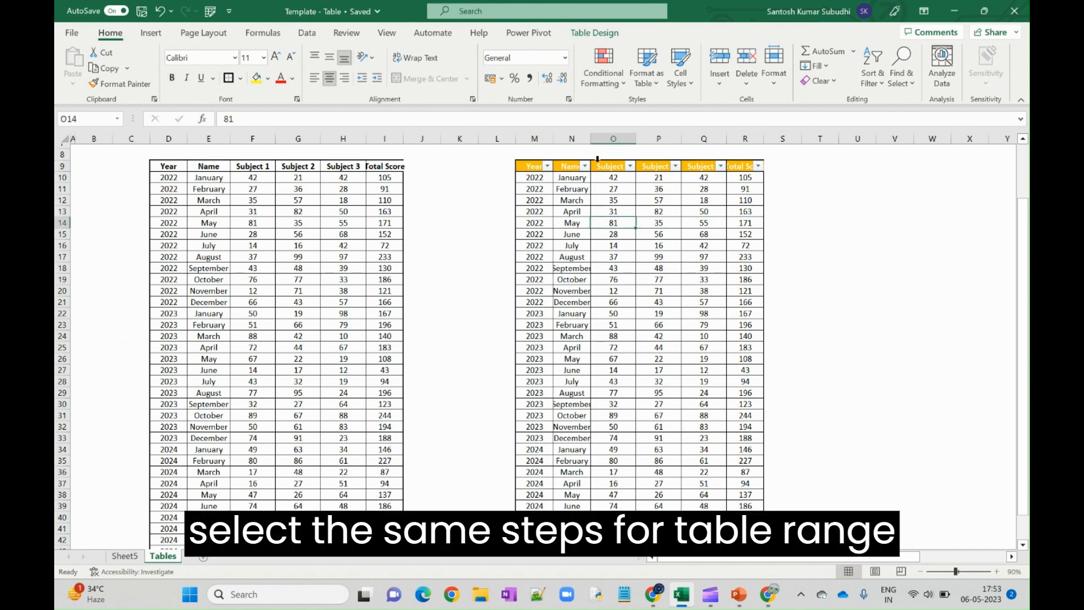
left_click(150, 33)
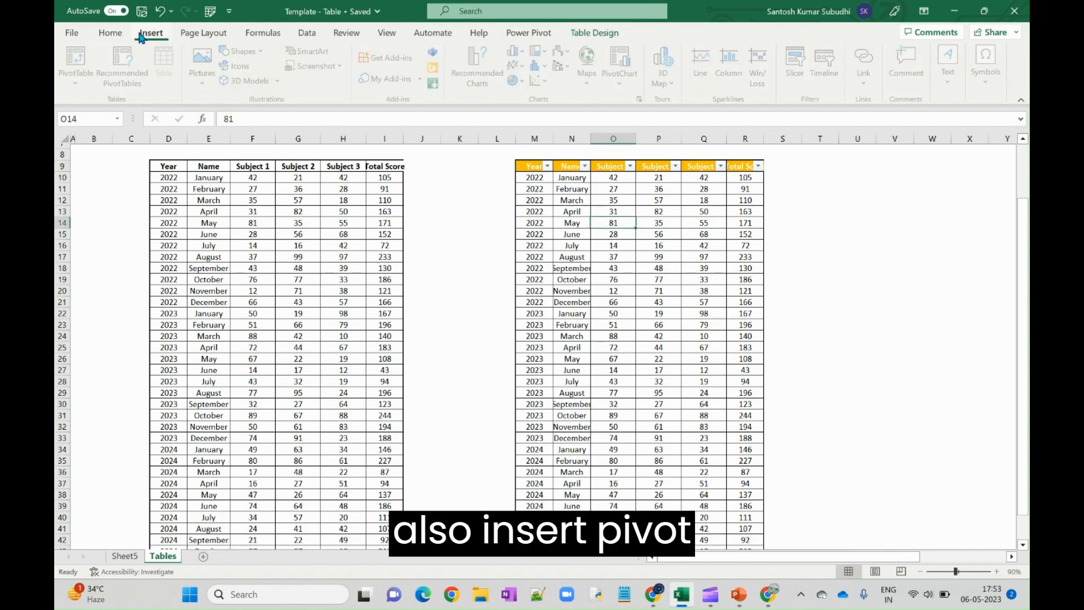
left_click(78, 78)
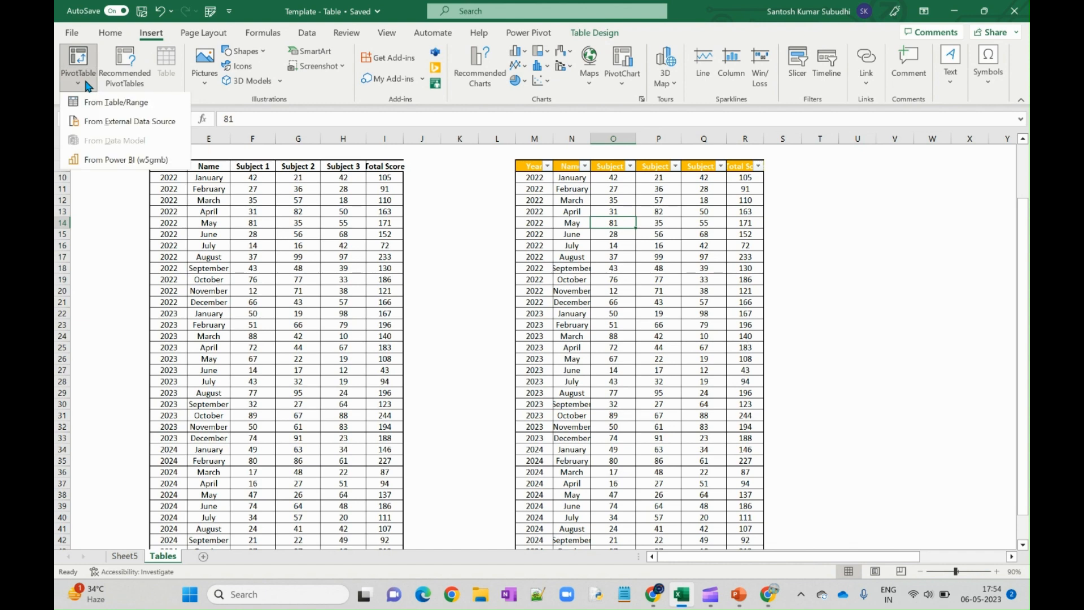
left_click(118, 104)
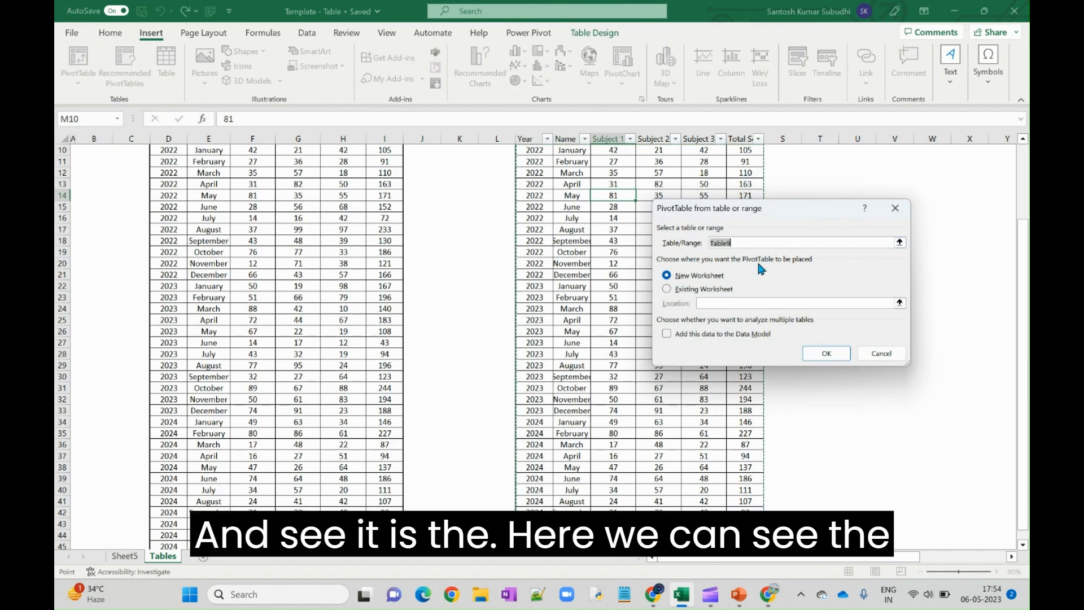
scroll(757, 259, "up", 3)
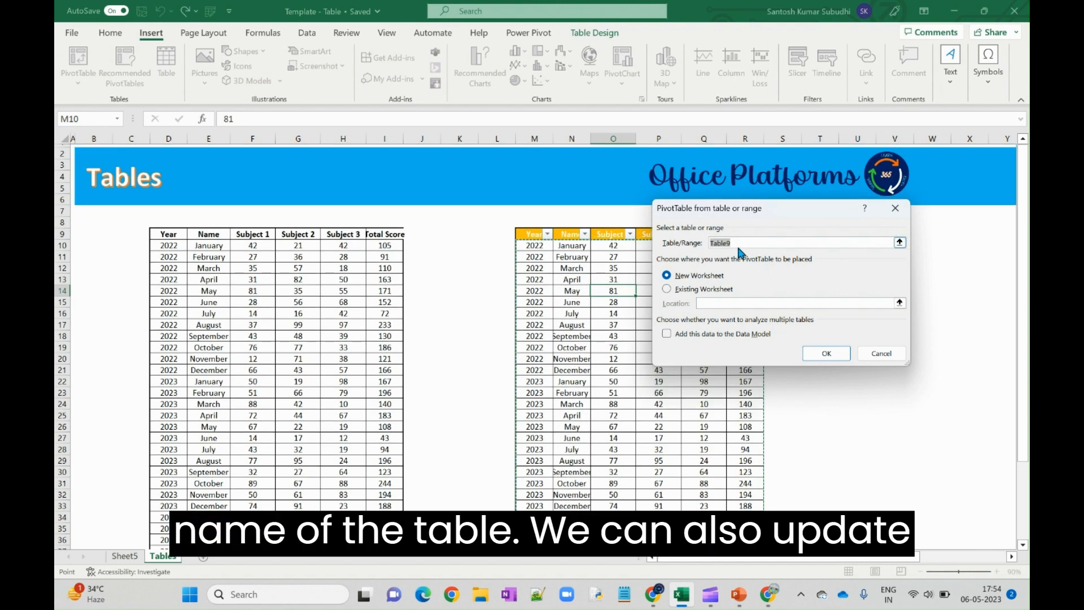
left_click(880, 353)
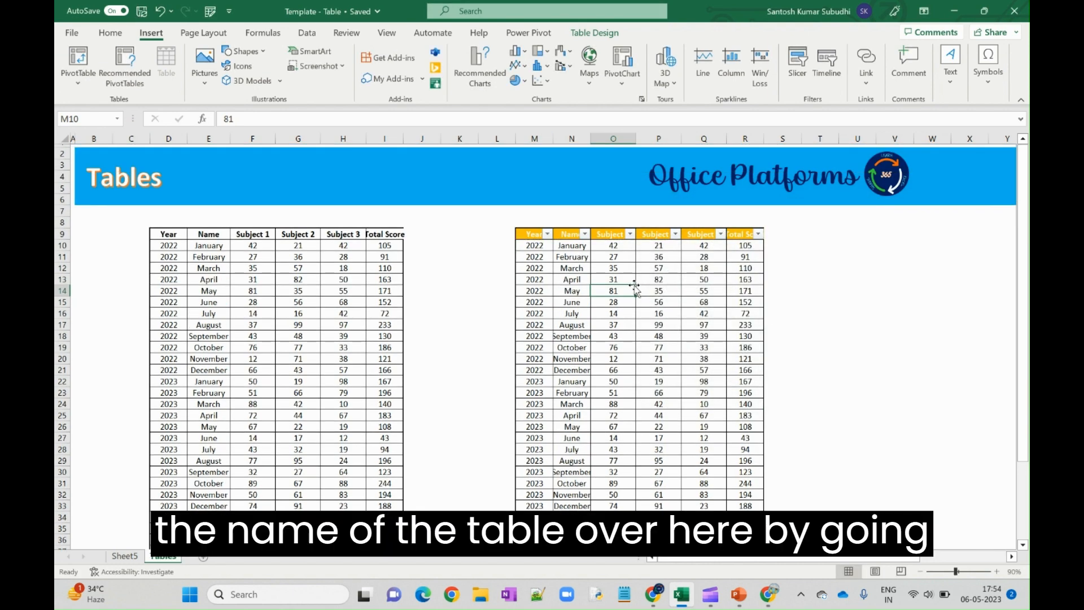
Rename the orange-header table as First_Table.
left_click(604, 35)
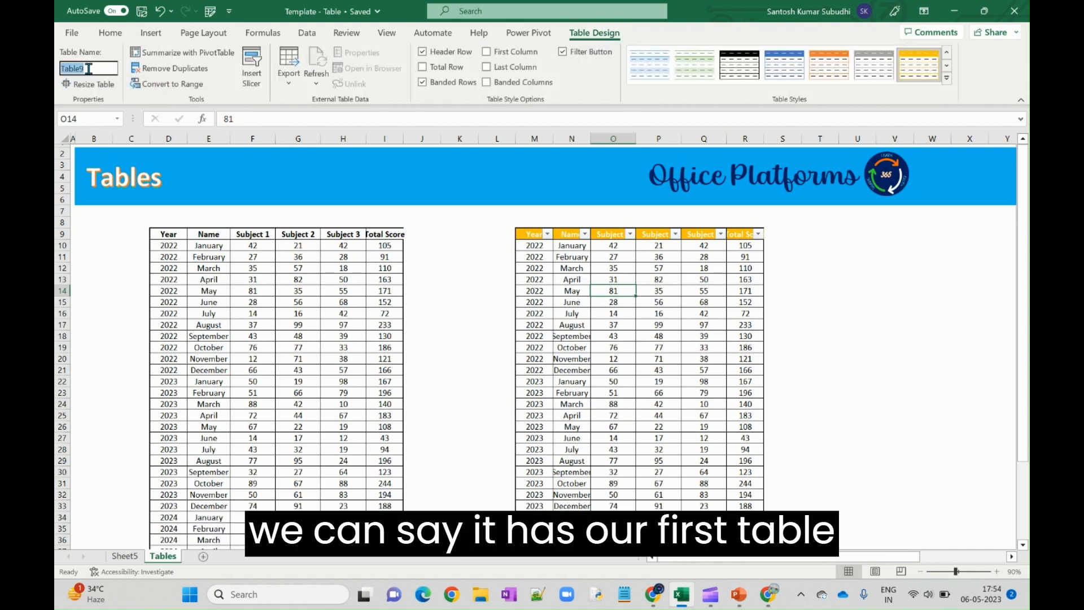
type("First_")
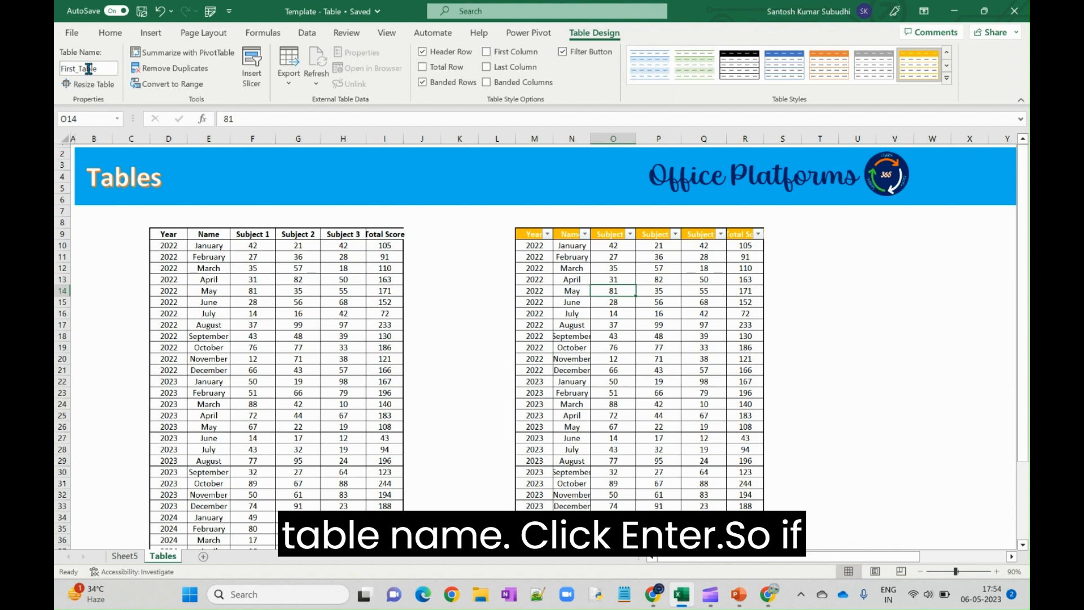
Insert a PivotTable on a new worksheet using First_Table as its source.
left_click(572, 302)
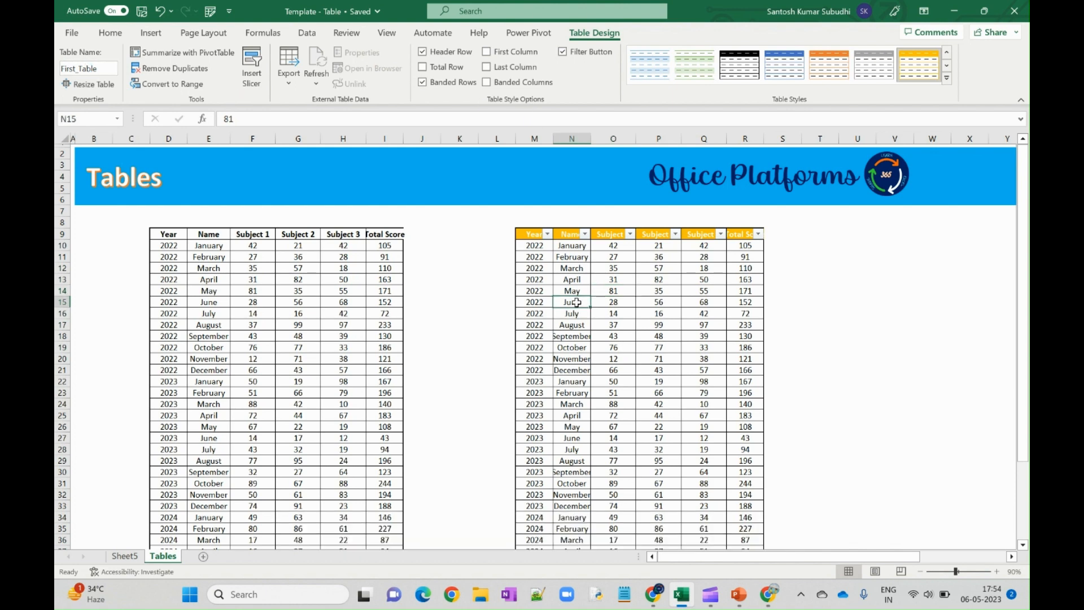
left_click(163, 33)
left_click(78, 70)
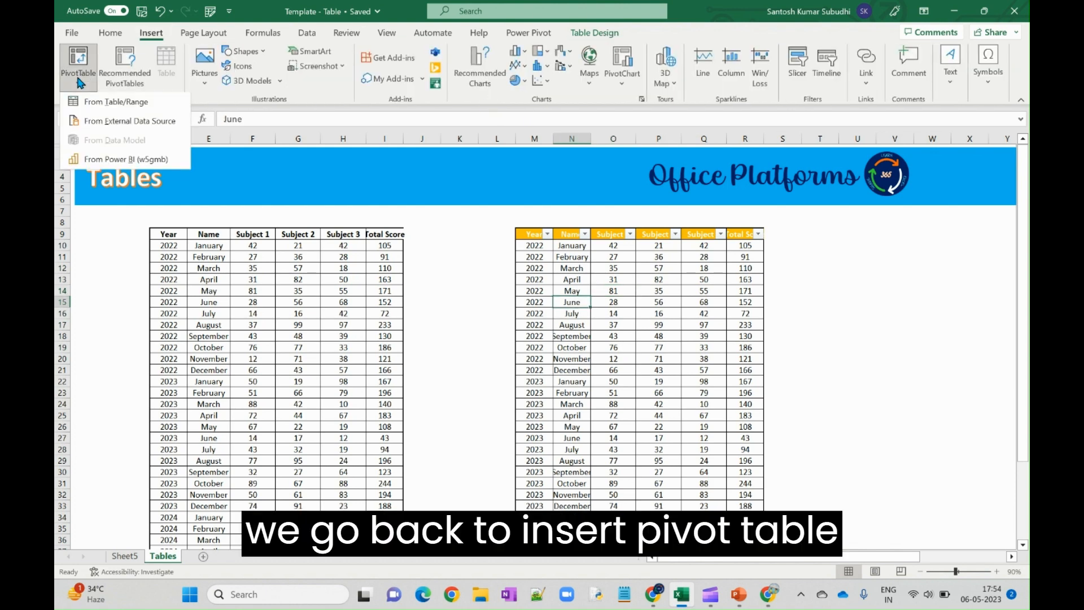
left_click(100, 103)
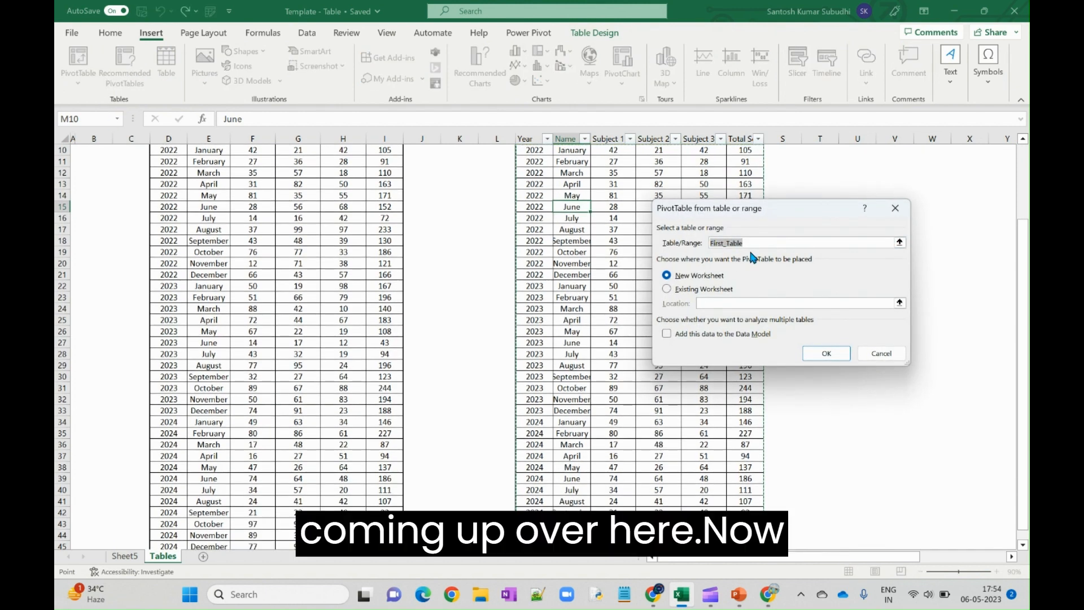
left_click(828, 356)
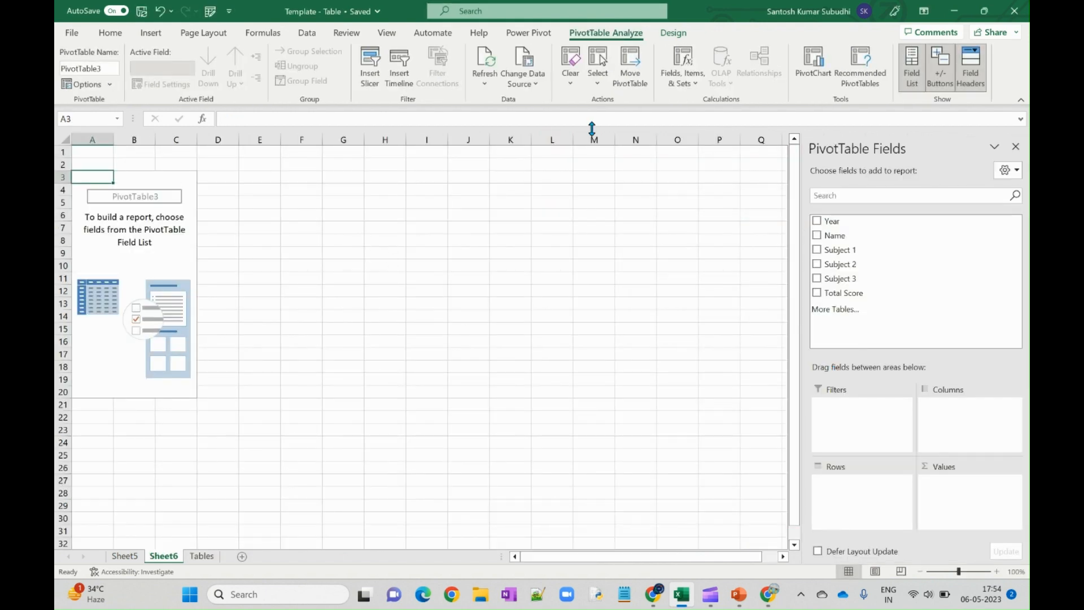
Move the new empty PivotTable to cell I3 on Sheet5, beside the existing PivotTable.
left_click(628, 78)
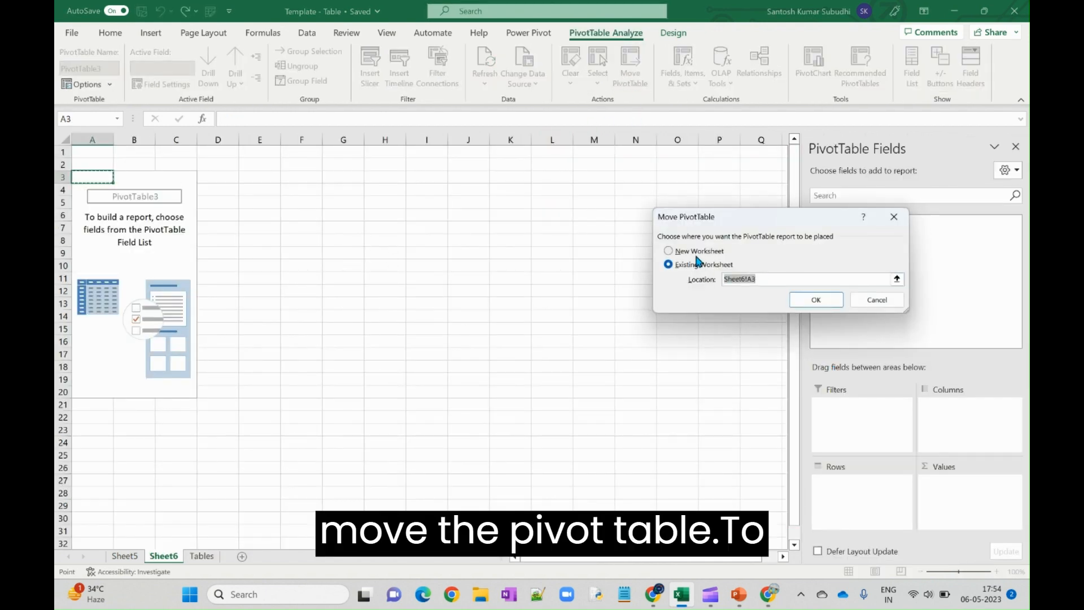
left_click(896, 279)
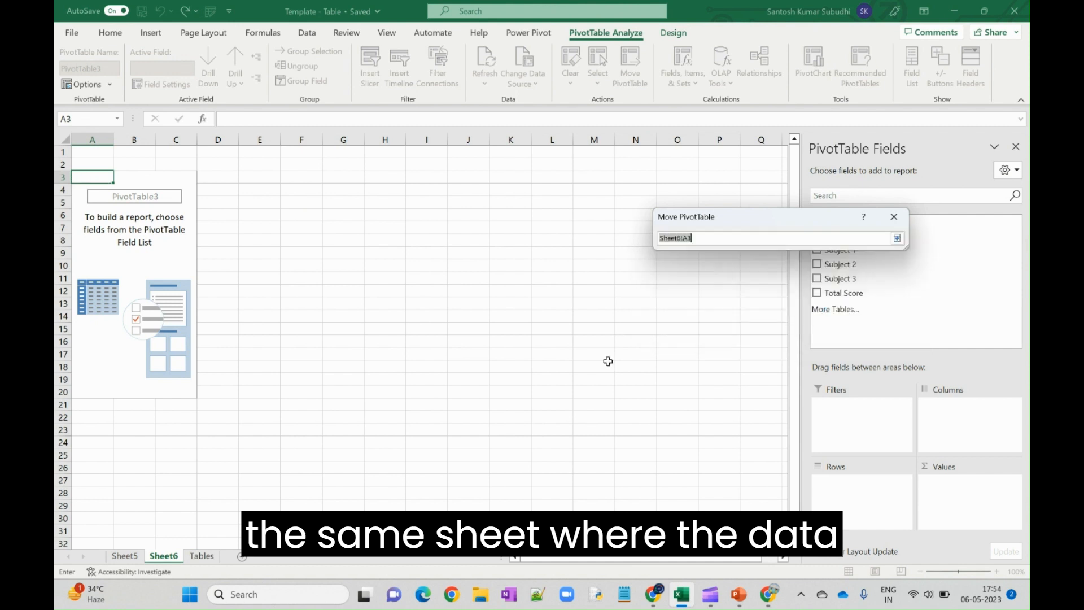
left_click(128, 556)
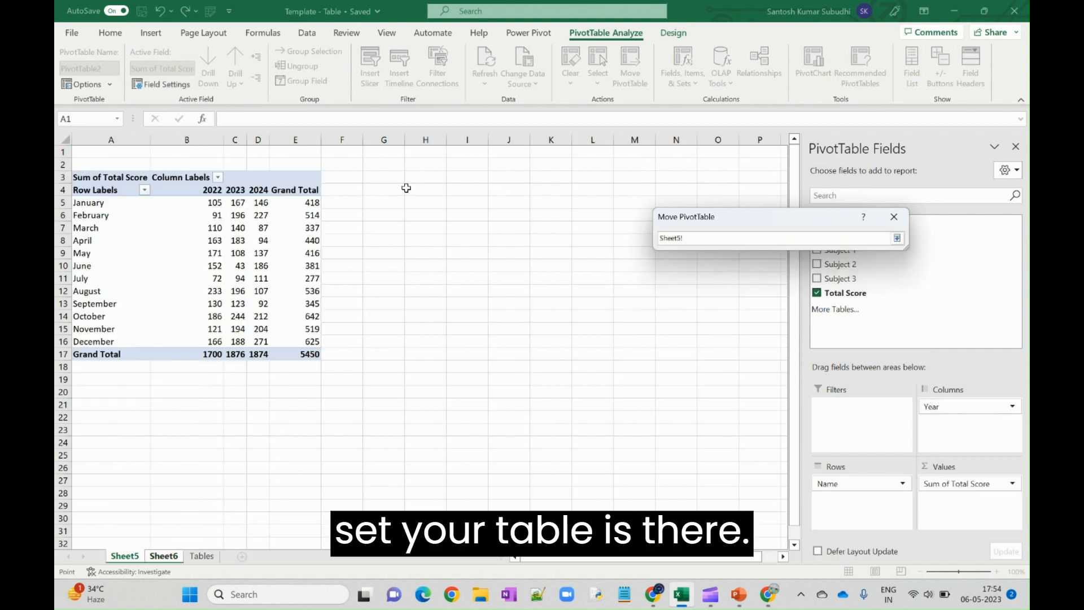
left_click(465, 178)
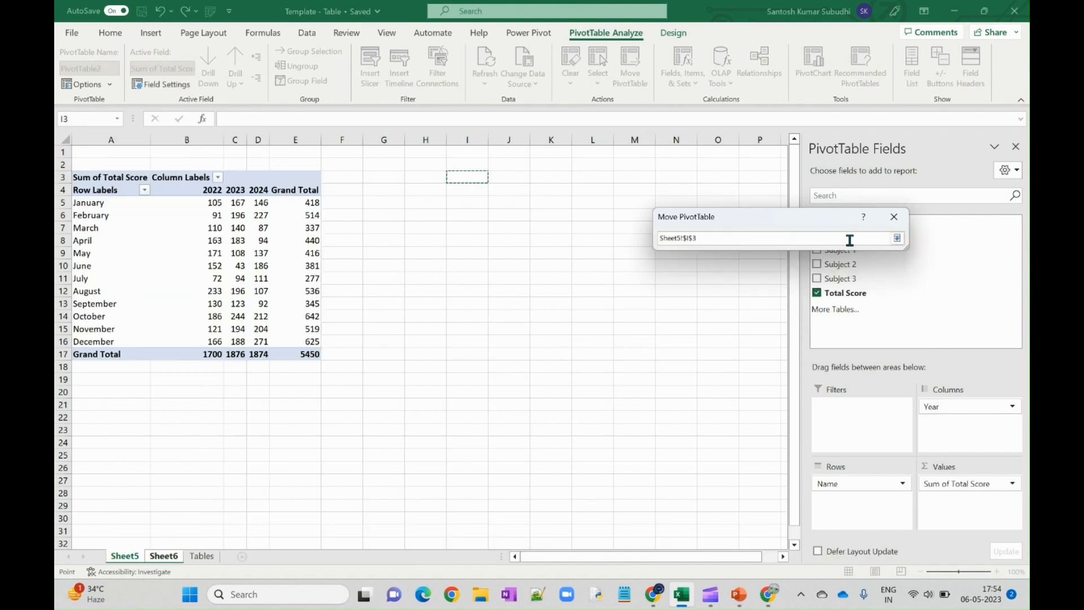
left_click(897, 238)
left_click(832, 297)
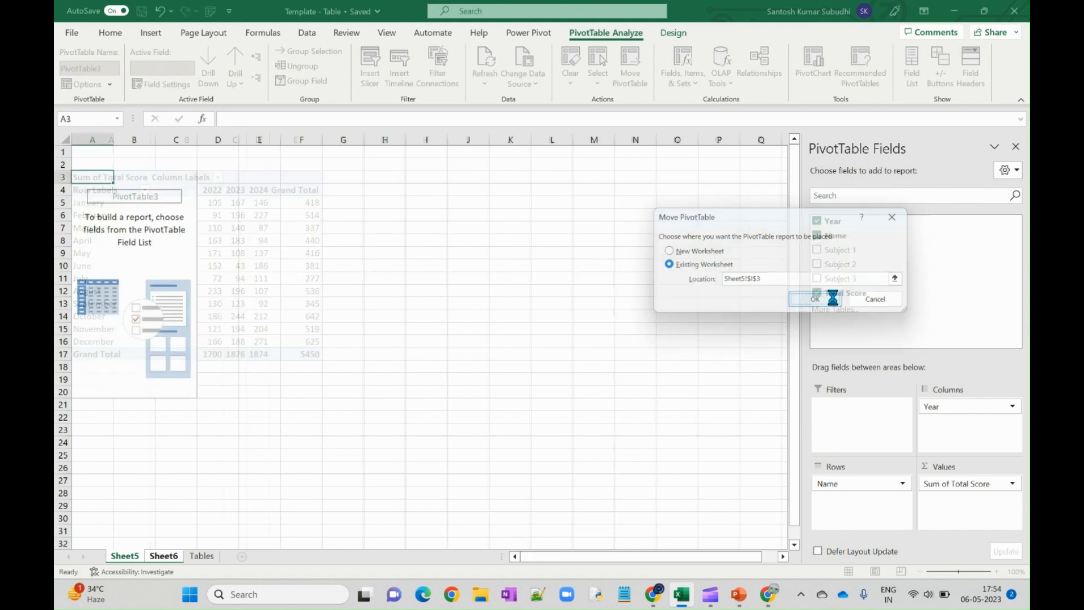
Lay out the moved PivotTable with Year as columns, Name as rows and the sum of Total Score as values.
left_click_drag(847, 293, 969, 502)
left_click_drag(833, 221, 970, 411)
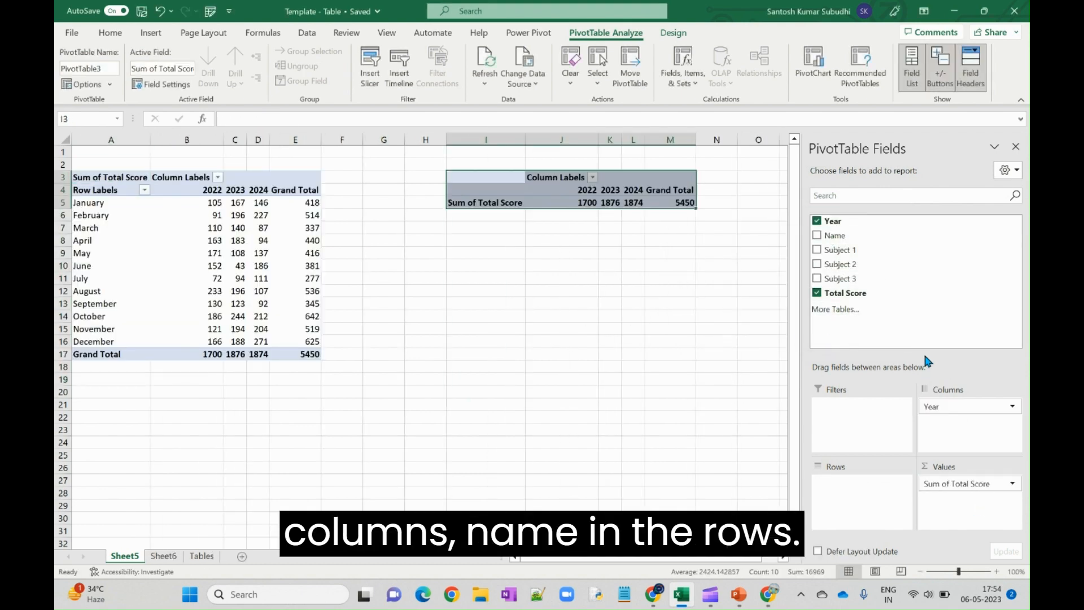
left_click_drag(876, 235, 863, 501)
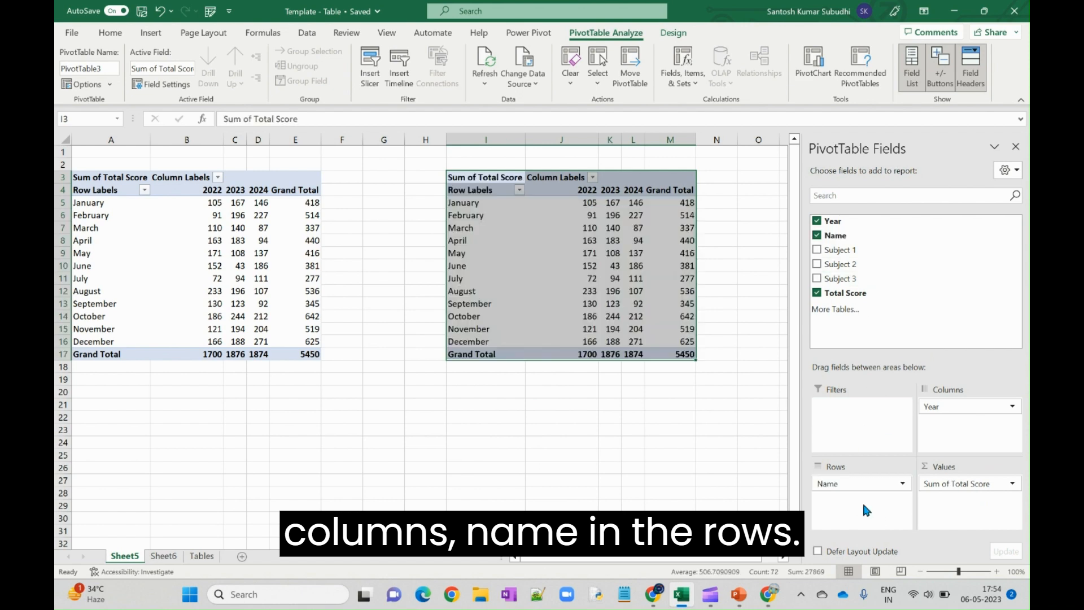
left_click(258, 278)
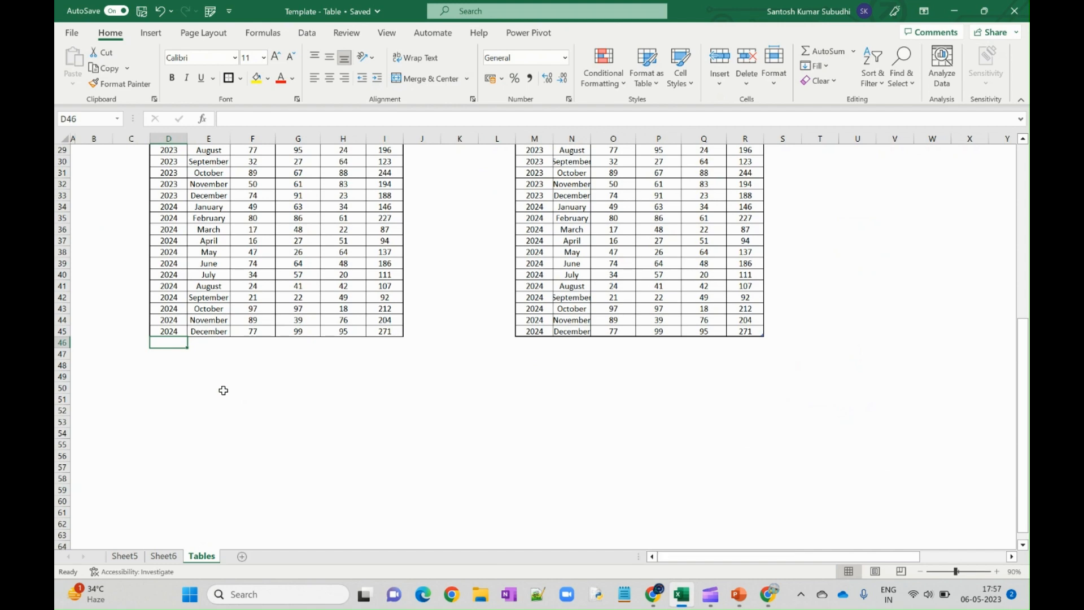
On the Tables sheet, enter 2025 in D46 and copy the 2024 month names E34:E45 into the cells from E46 down.
scroll(223, 391, "up", 9)
scroll(223, 390, "down", 5)
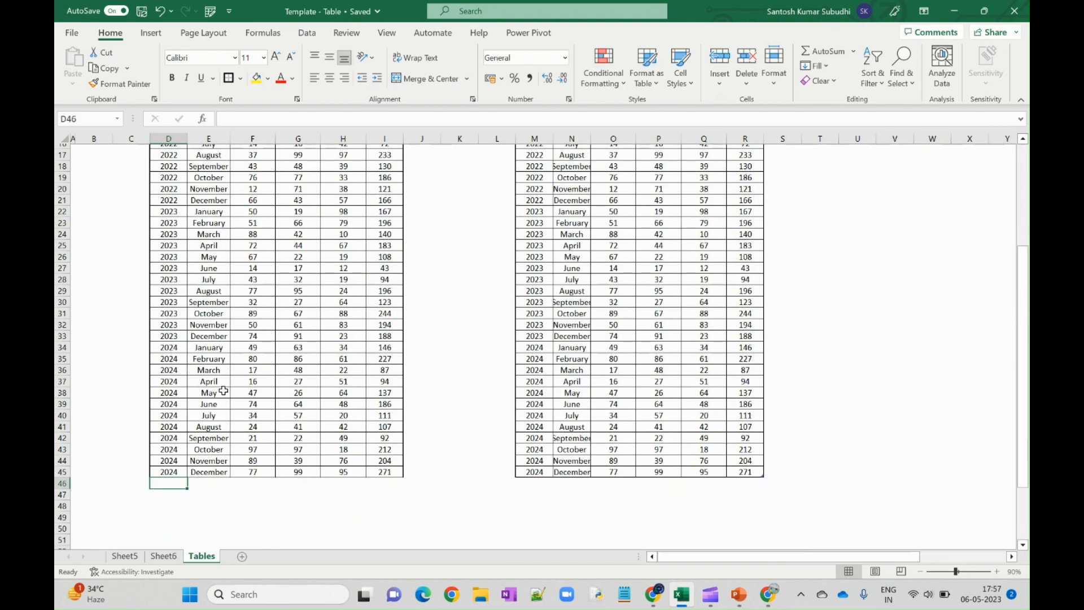
type("2025")
key("Return")
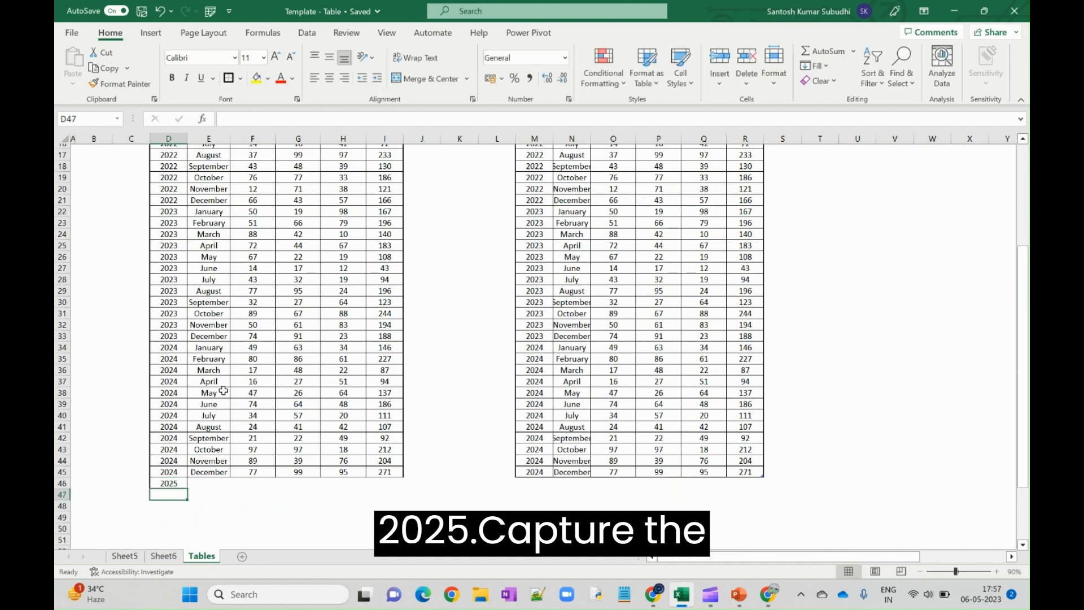
left_click_drag(212, 348, 216, 469)
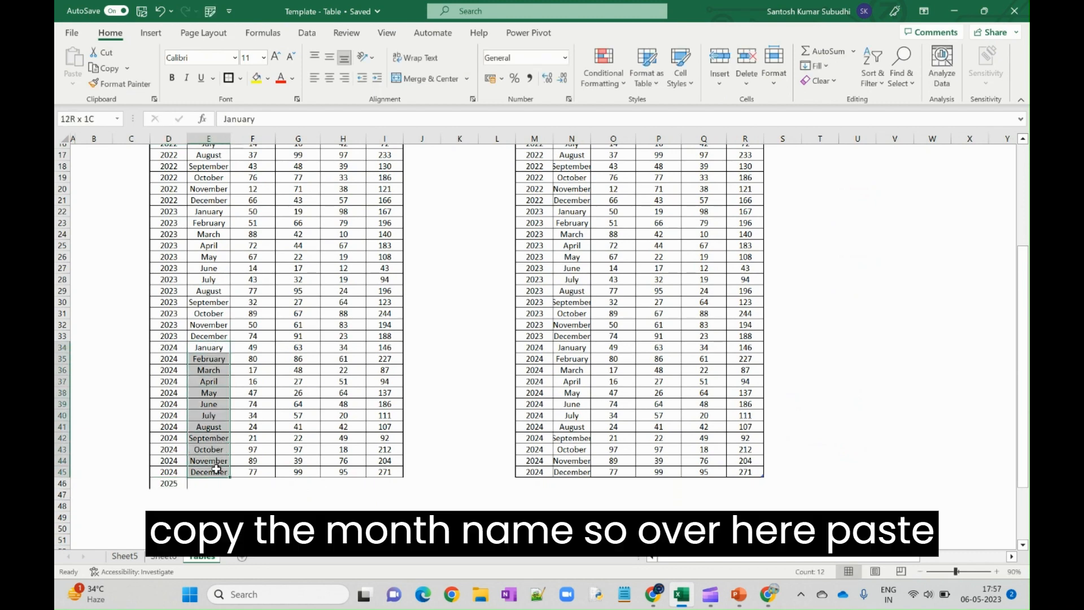
key("ctrl+c")
scroll(214, 468, "down", 4)
left_click(206, 348)
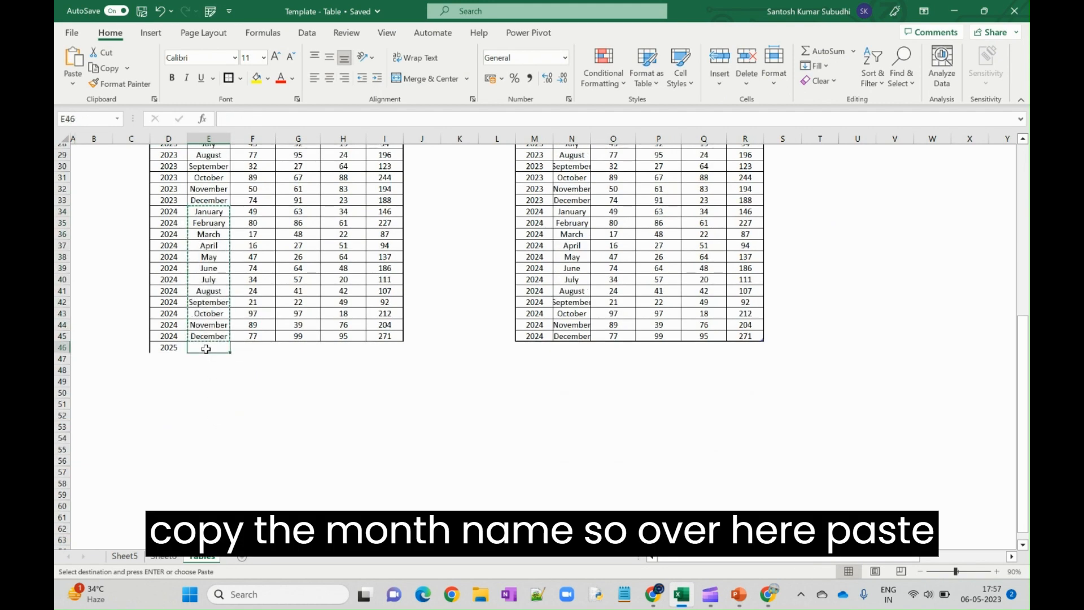
key("ctrl+v")
Fill the year 2025 down D46:D57 beside the added month names.
key("ctrl+Down")
key("Left")
key("ctrl+shift+Up")
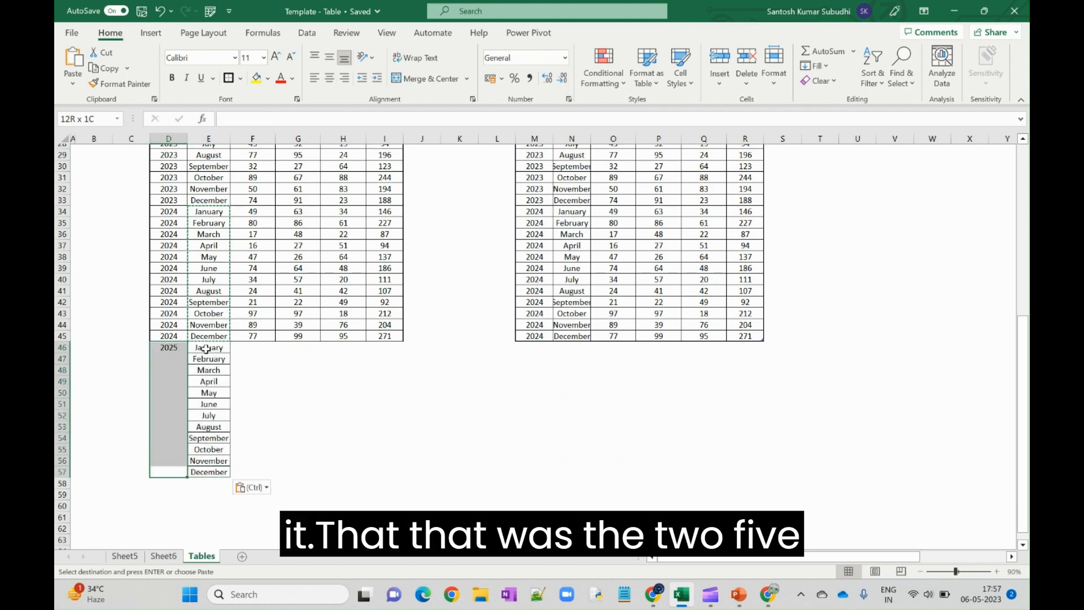
key("ctrl+d")
Fill the three subject columns F46:H57 with the formula =RANDBETWEEN(10,99).
key("Right")
key("Right")
key("ctrl+shift+Up")
key("shift+Down")
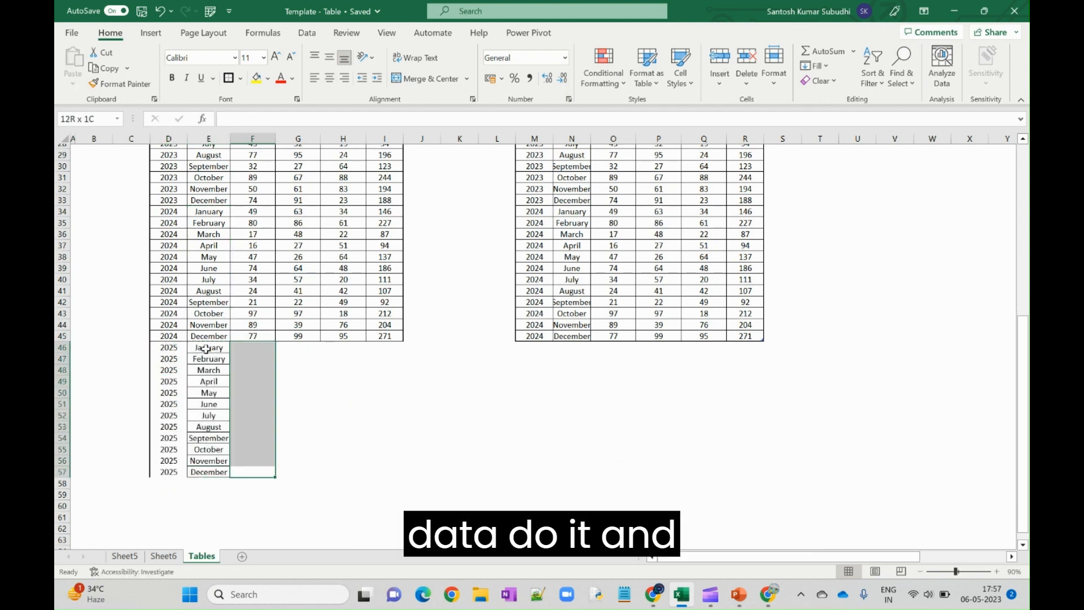
key("shift+Right")
key("shift+Right")
type("rand")
key("Down")
key("Down")
key("Tab")
type("10,9")
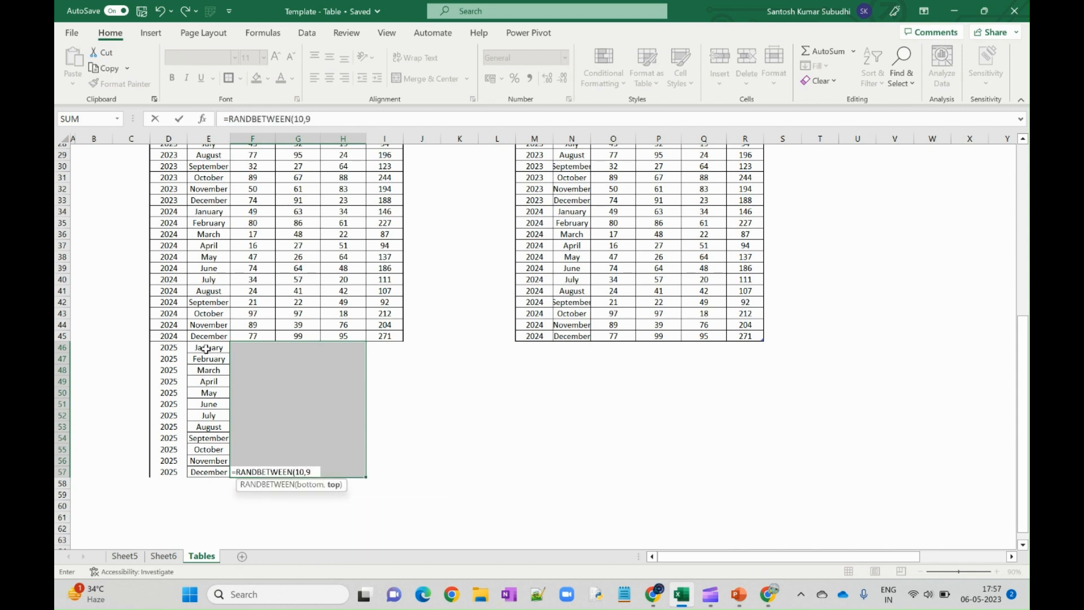
type("9)")
key("ctrl+Return")
Replace the random-number formulas in F46:H57 with their values.
key("ctrl+c")
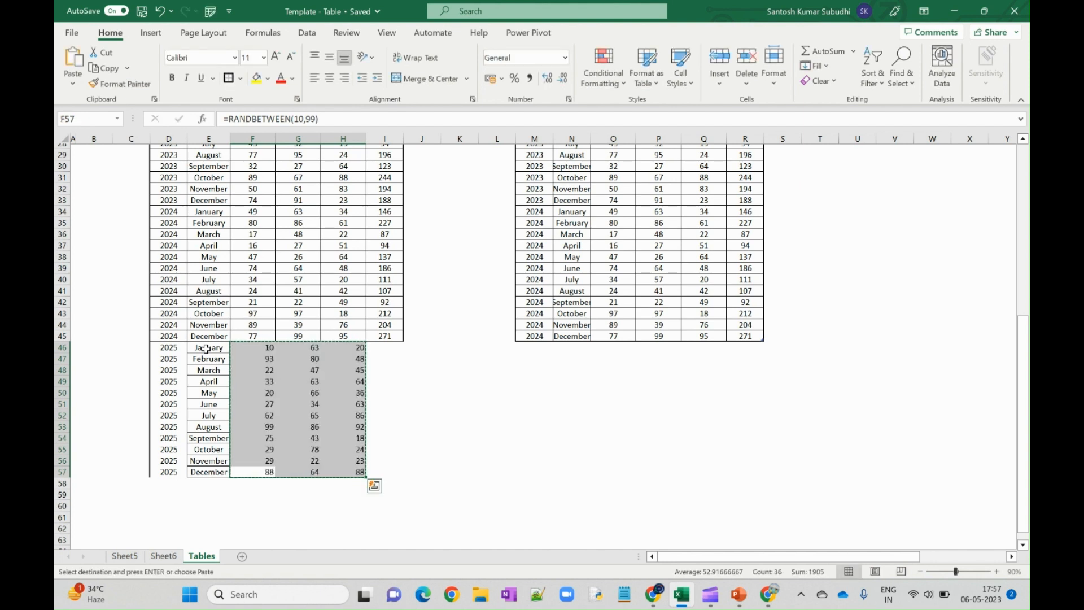
key("shift+F10")
key("v")
Fill the Total Score formula from I45 down to I57 for the 2025 rows.
key("Right")
key("Right")
key("Right")
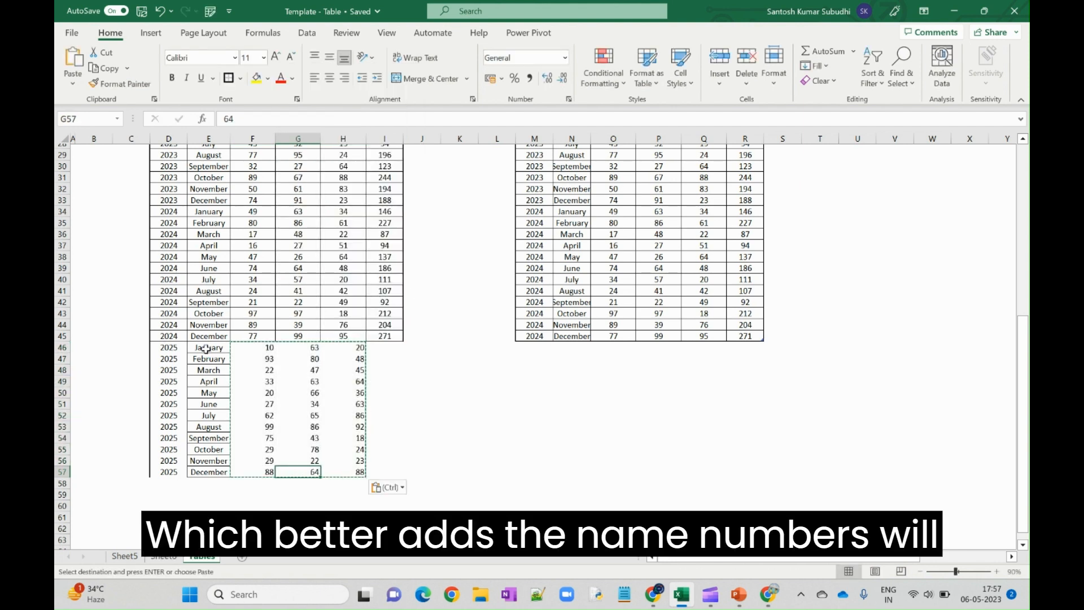
key("ctrl+shift+Up")
key("ctrl+d")
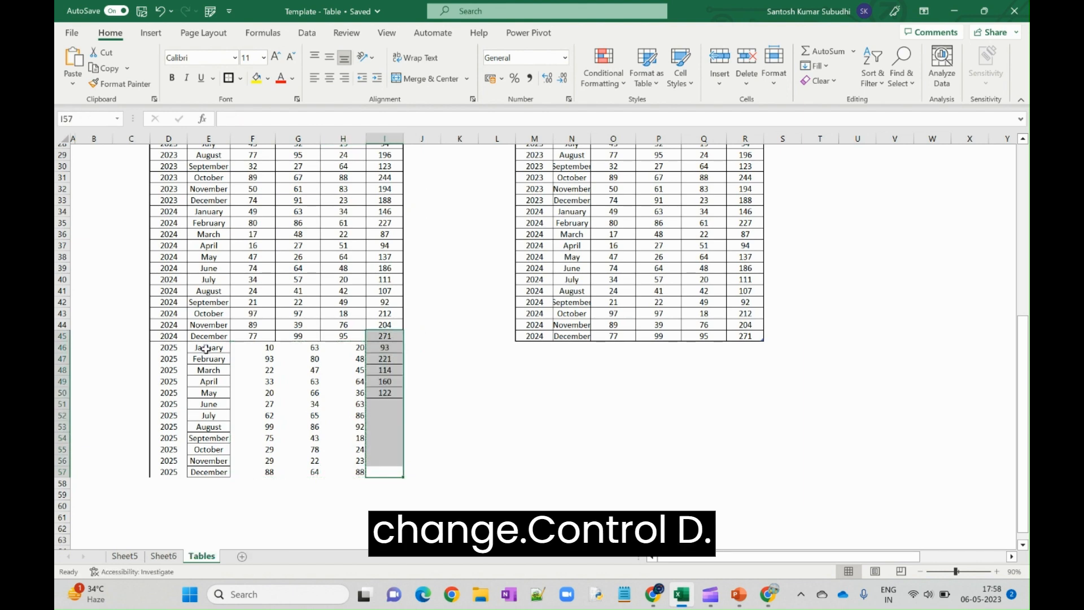
Apply all borders and a thick outside border to the whole plain range D9:I57.
left_click(176, 314)
key("ctrl+Up")
key("ctrl+shift+Right")
key("ctrl+shift+Down")
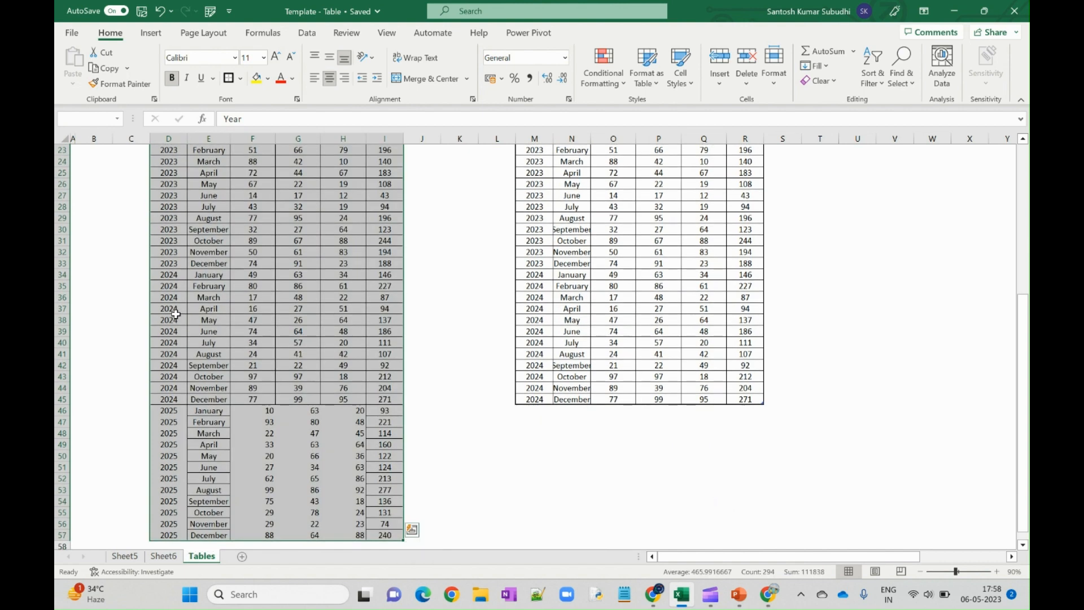
left_click(240, 79)
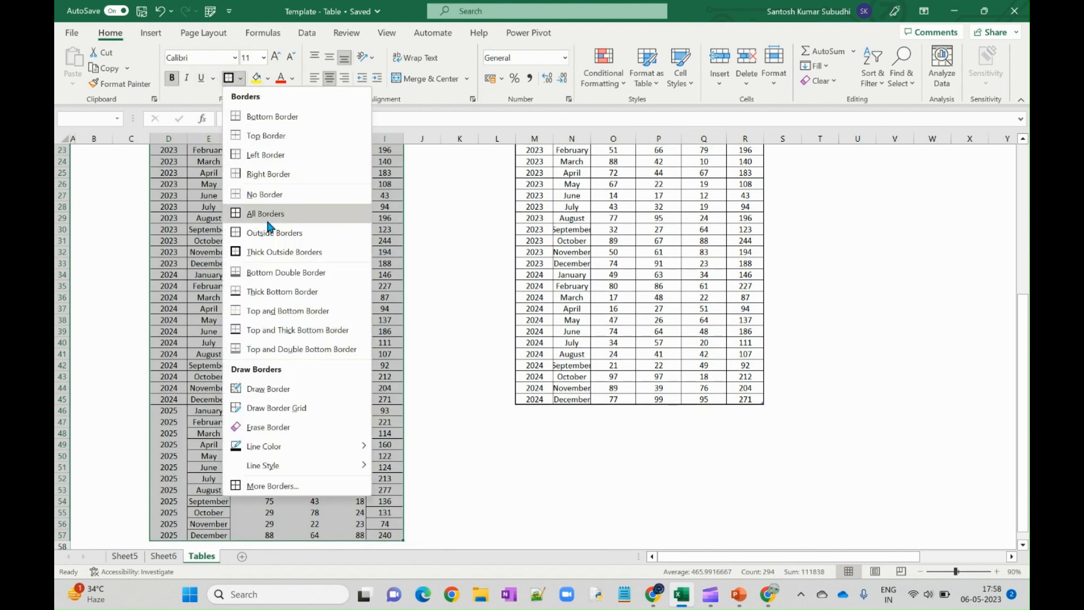
left_click(266, 211)
scroll(265, 174, "up", 2)
scroll(266, 174, "up", 5)
left_click(241, 78)
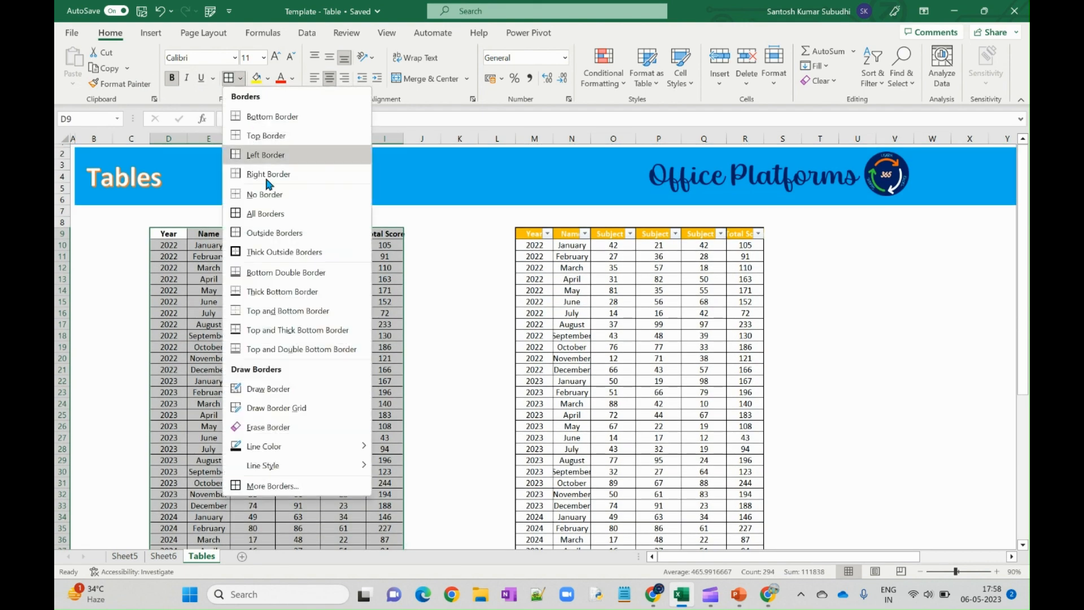
left_click(269, 251)
Copy the 2025 rows D46:H57, without the Total Score column, to M46 directly below First_Table.
scroll(269, 250, "down", 10)
left_click_drag(170, 313, 353, 439)
key("ctrl+c")
scroll(268, 385, "up", 10)
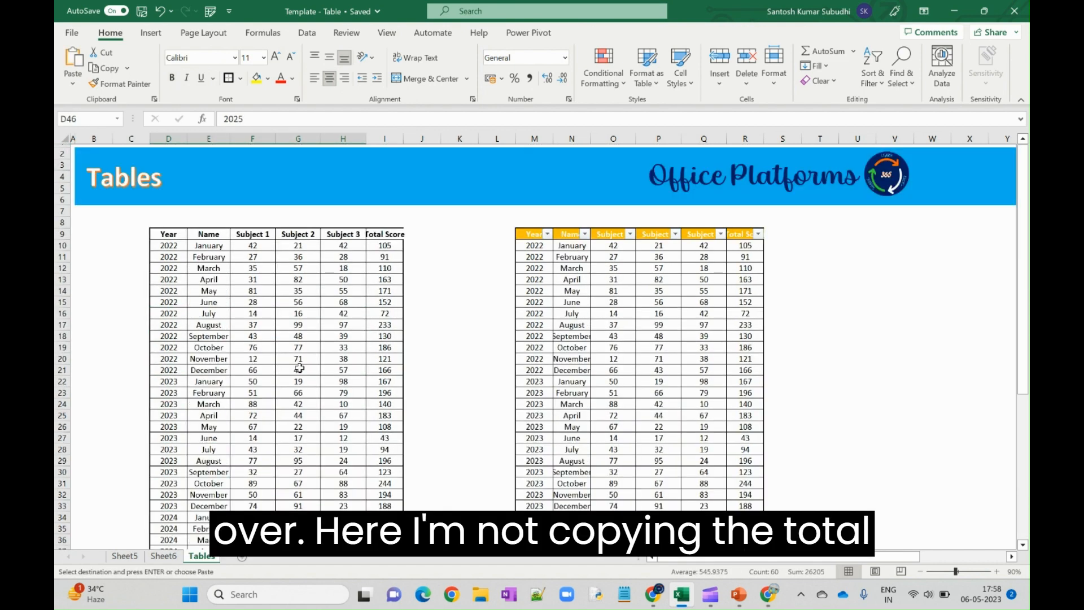
scroll(384, 334, "down", 11)
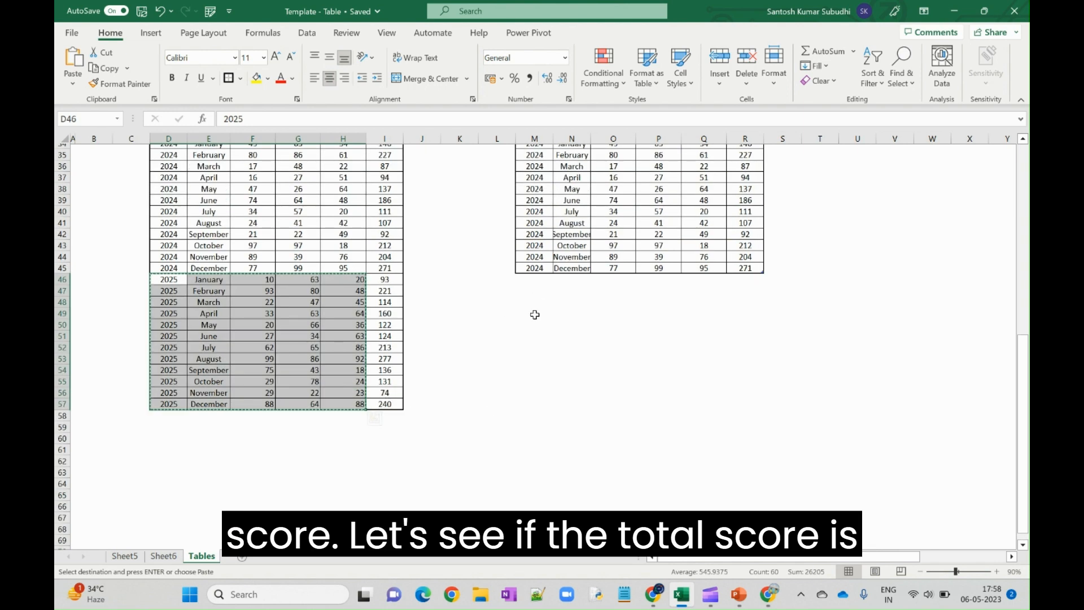
left_click(534, 277)
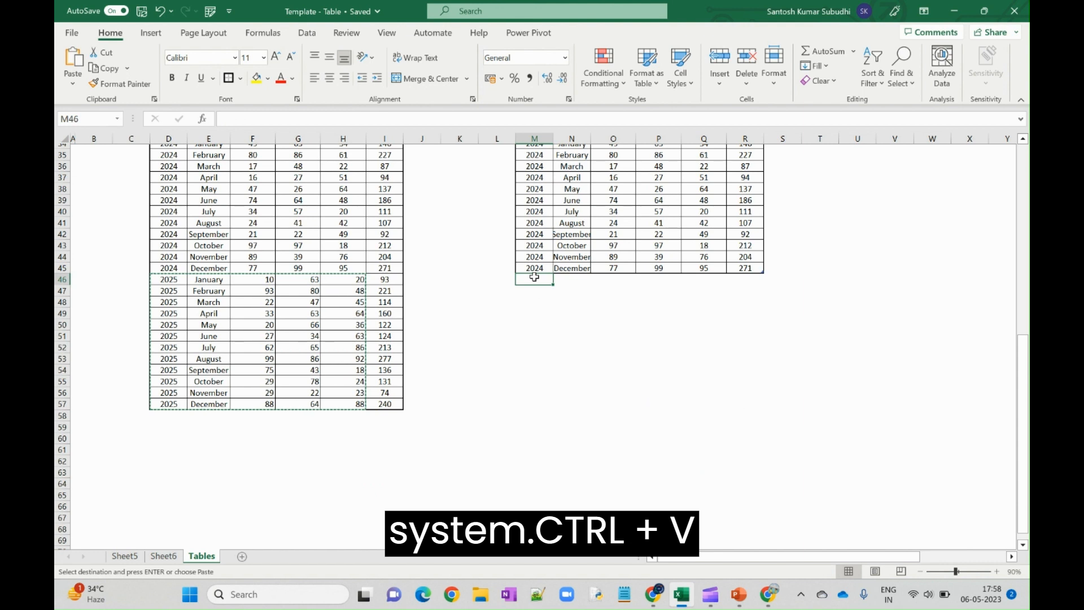
right_click(536, 281)
key("ctrl+v")
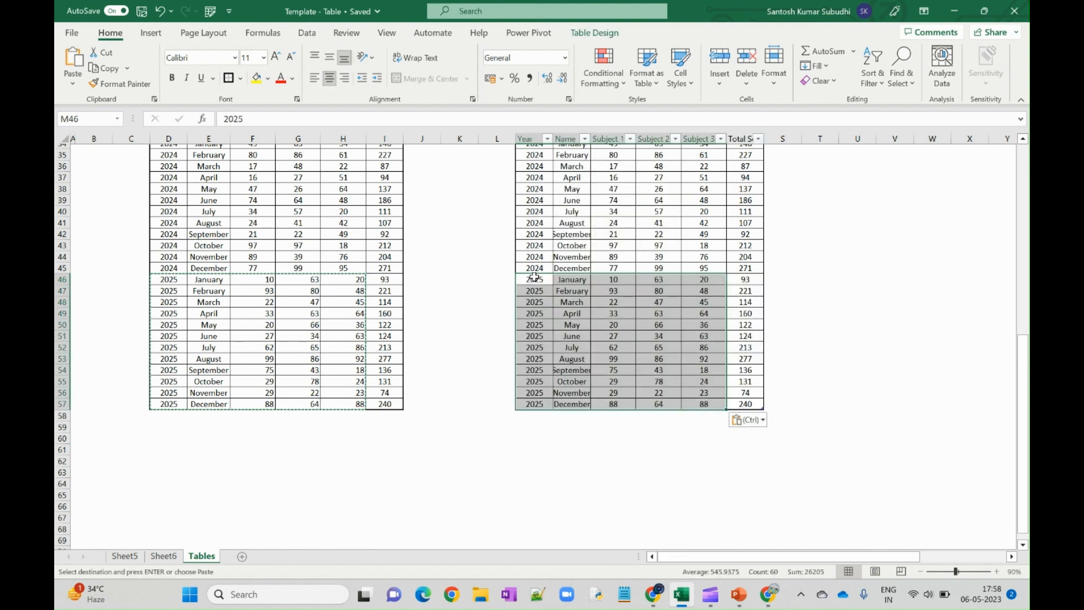
Check the Total Score formula in R46 and the rows added to First_Table.
left_click(743, 280)
scroll(743, 280, "up", 4)
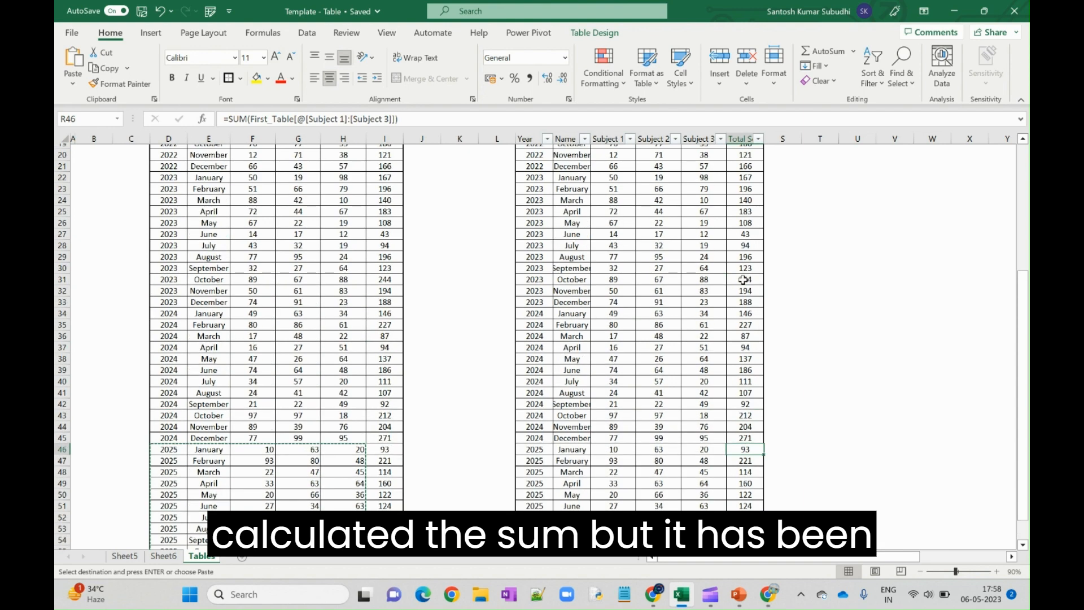
scroll(743, 280, "down", 4)
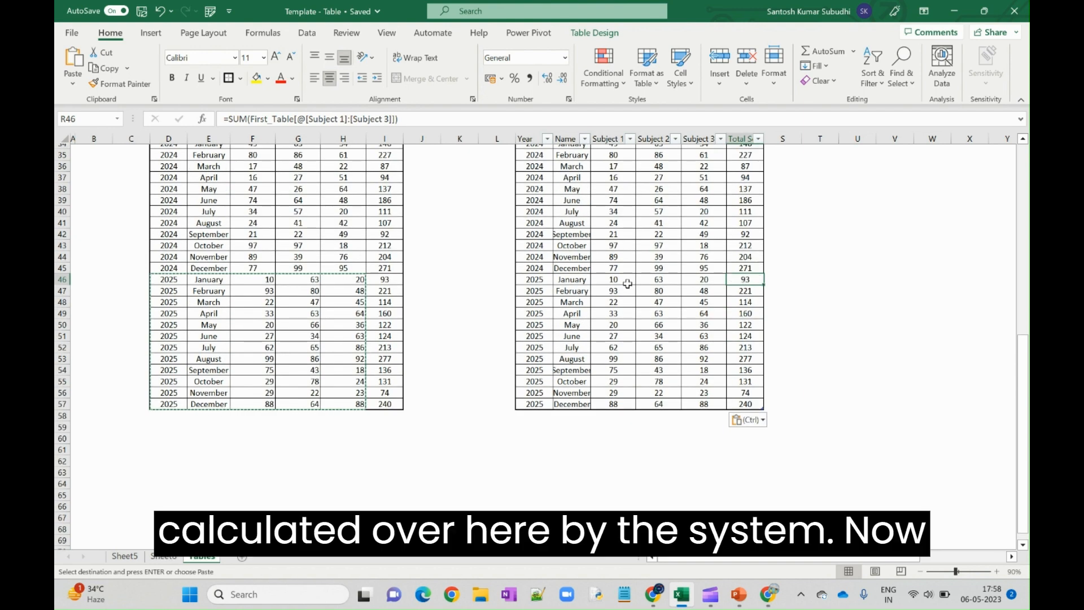
On Sheet5, refresh the PivotTable at A3 that is based on the plain range.
left_click(125, 556)
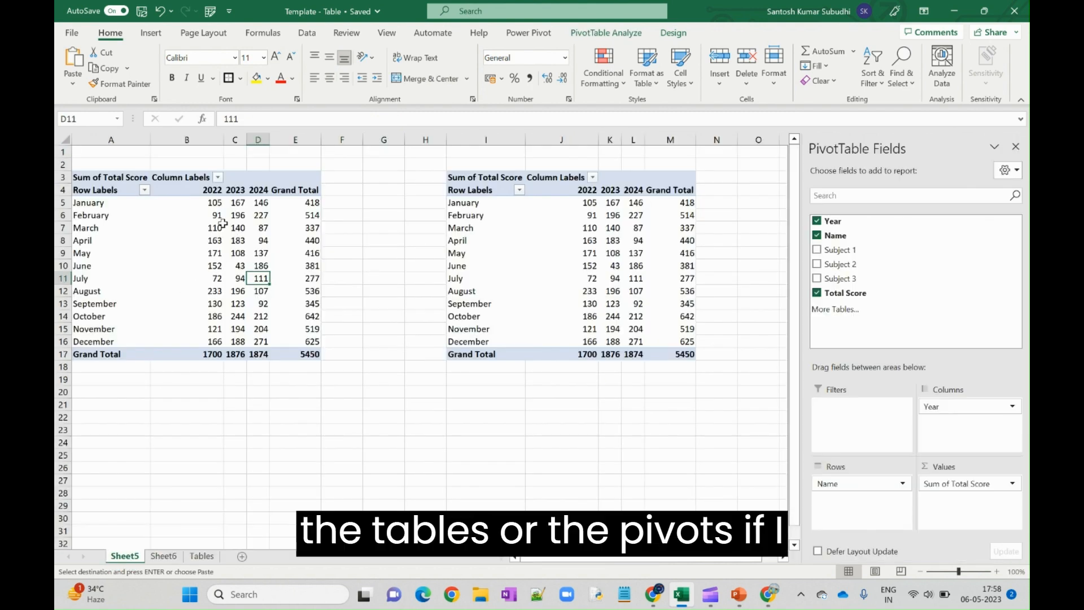
left_click(114, 216)
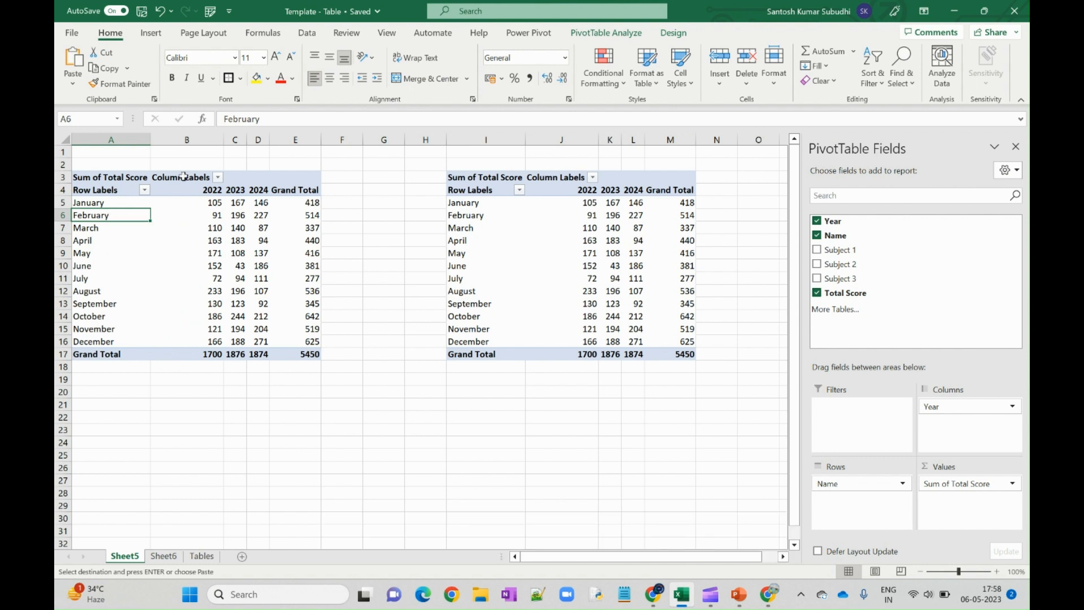
right_click(183, 219)
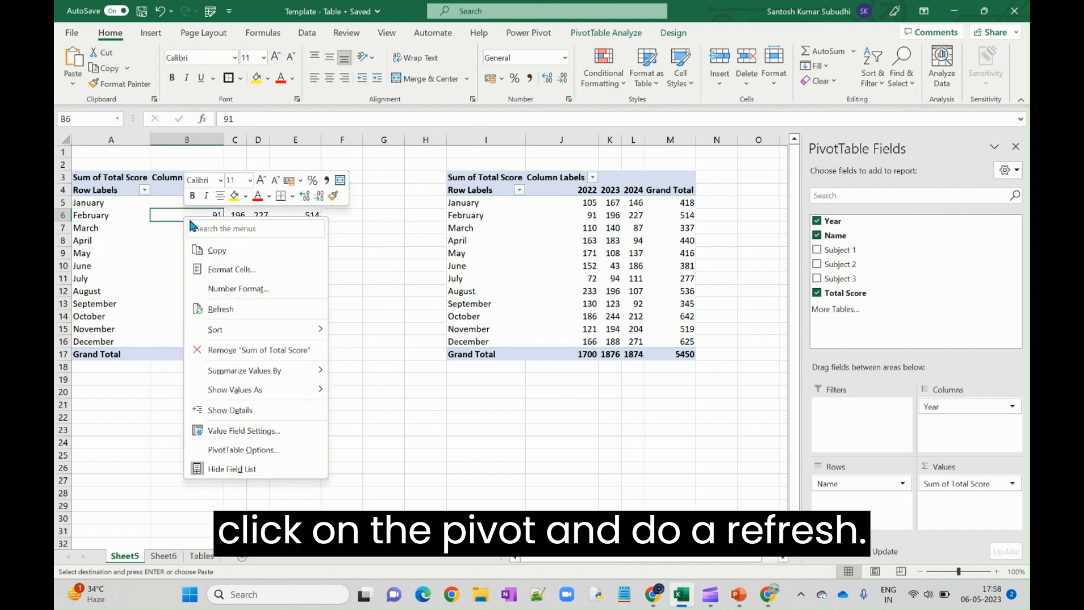
left_click(231, 309)
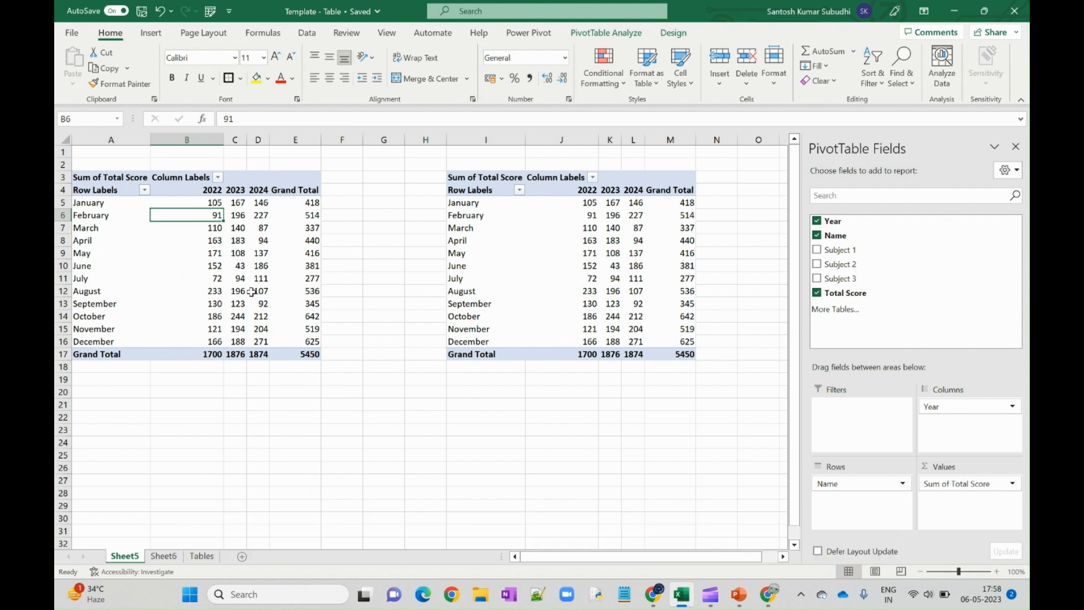
Change the data source of the PivotTable at A3 to the extended plain range Tables!$D$9:$I$57.
left_click(637, 34)
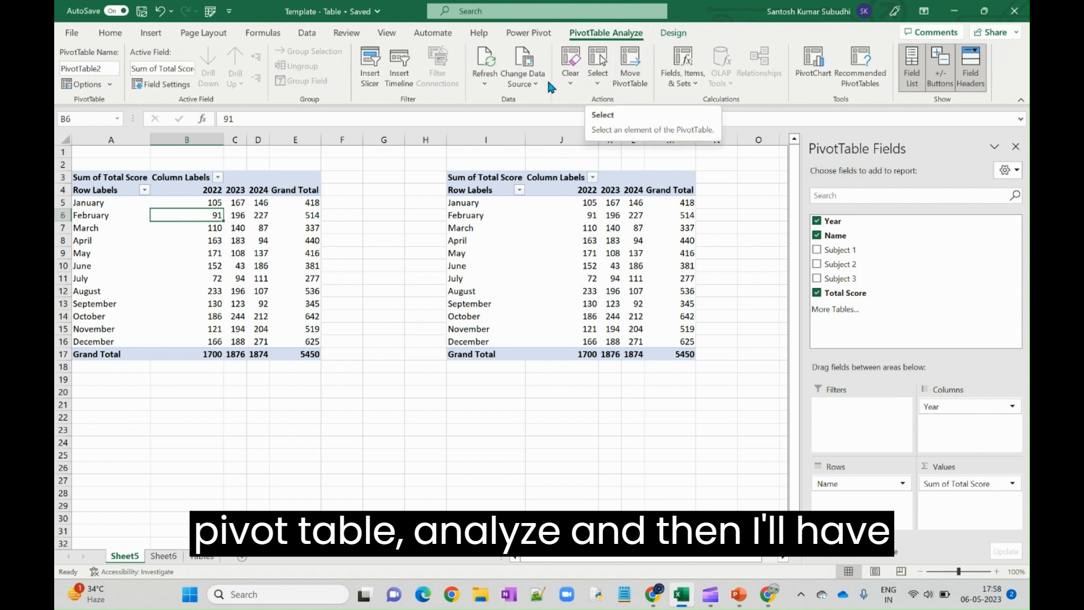
left_click(523, 79)
left_click(546, 105)
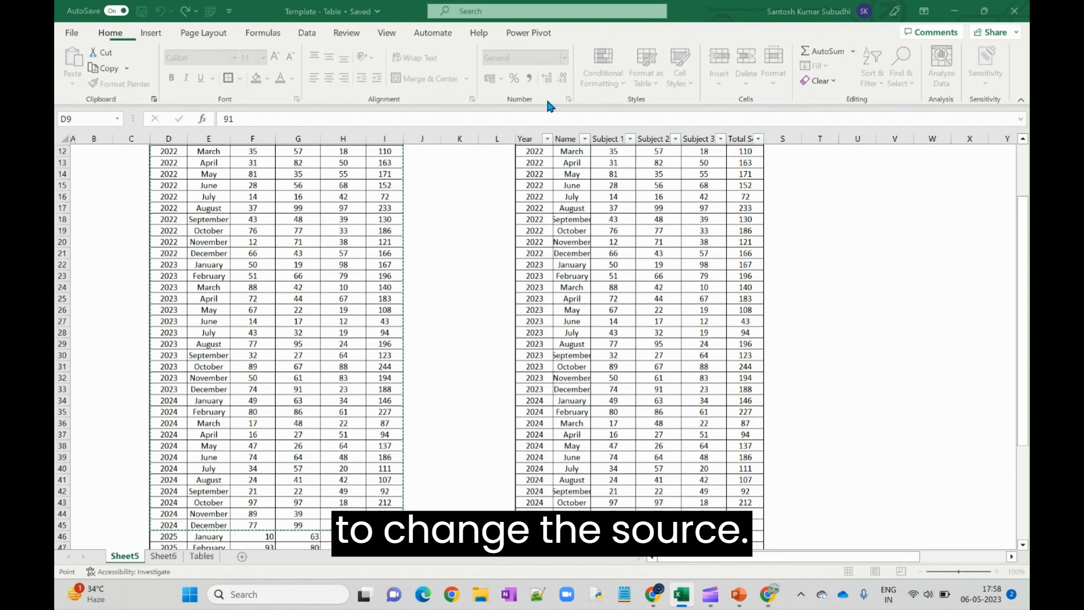
scroll(300, 309, "down", 8)
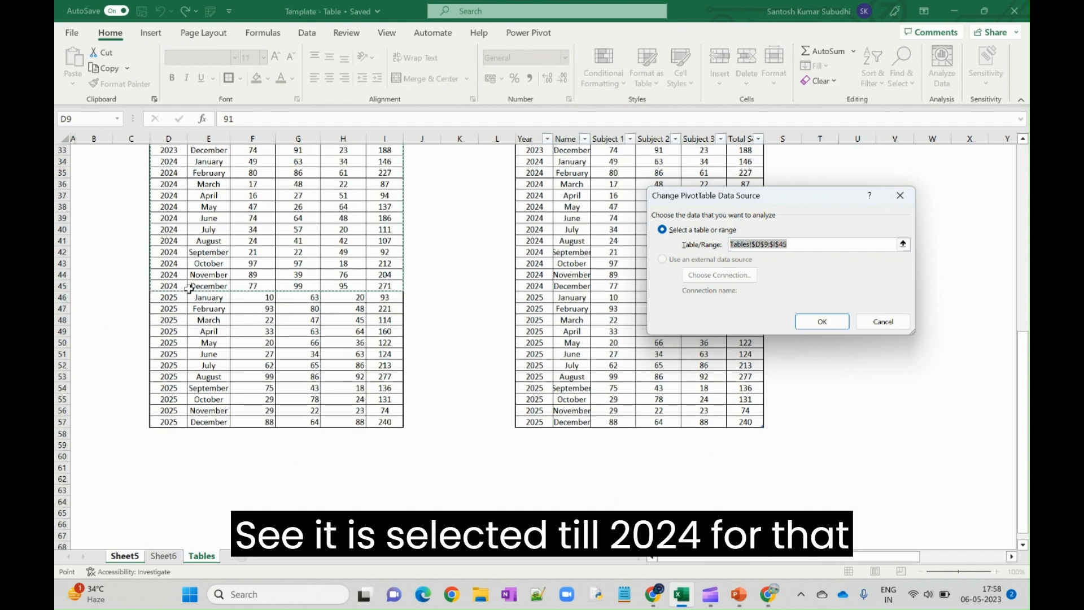
key("ctrl+shift+Down")
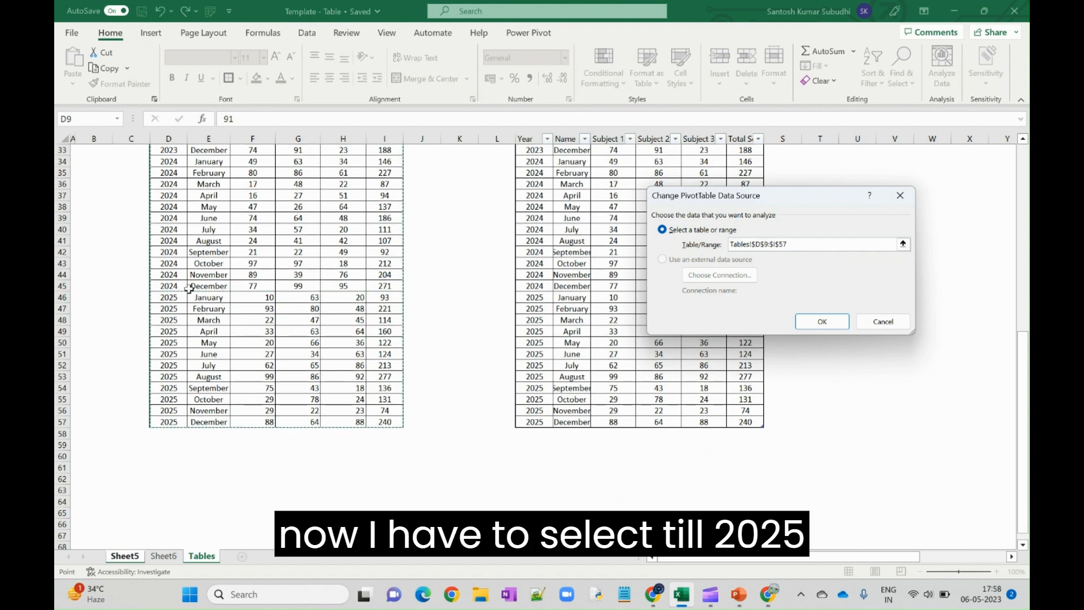
left_click(822, 321)
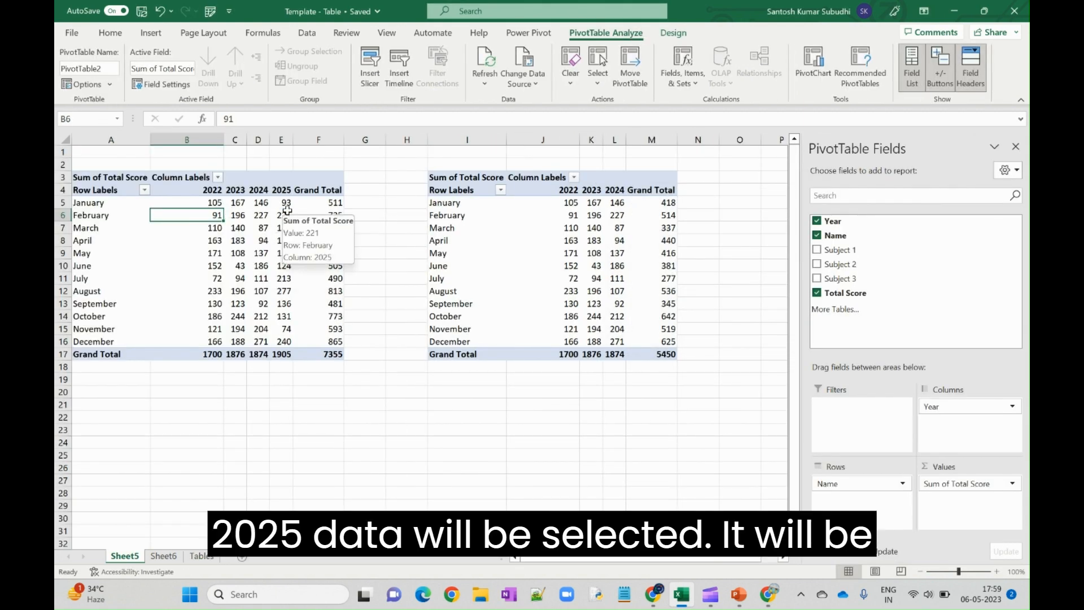
Refresh the PivotTable at I3 that is based on First_Table and select its January 2025 value.
left_click(578, 228)
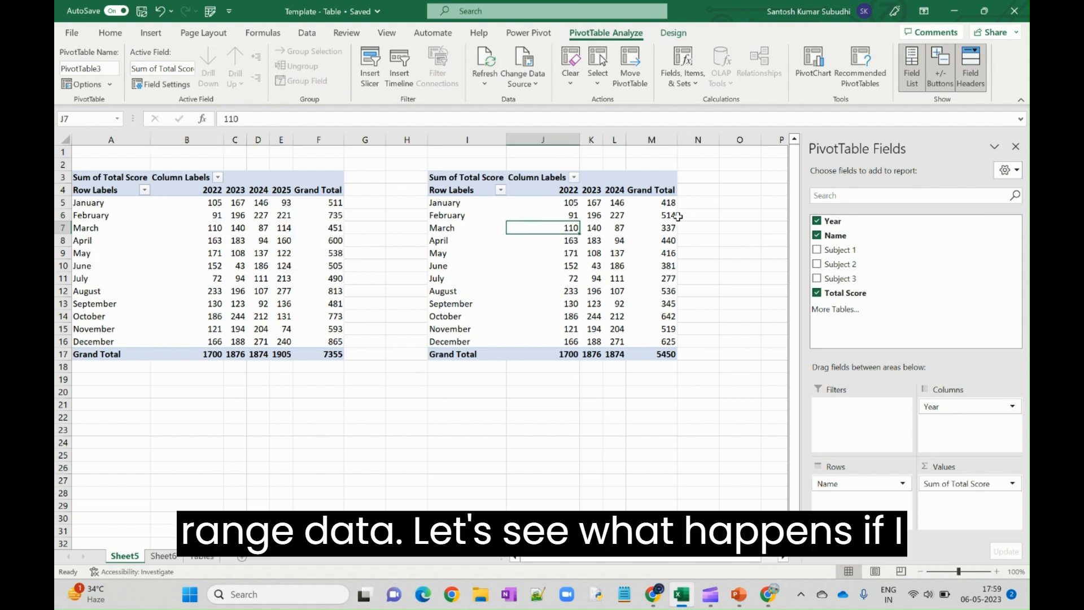
right_click(609, 215)
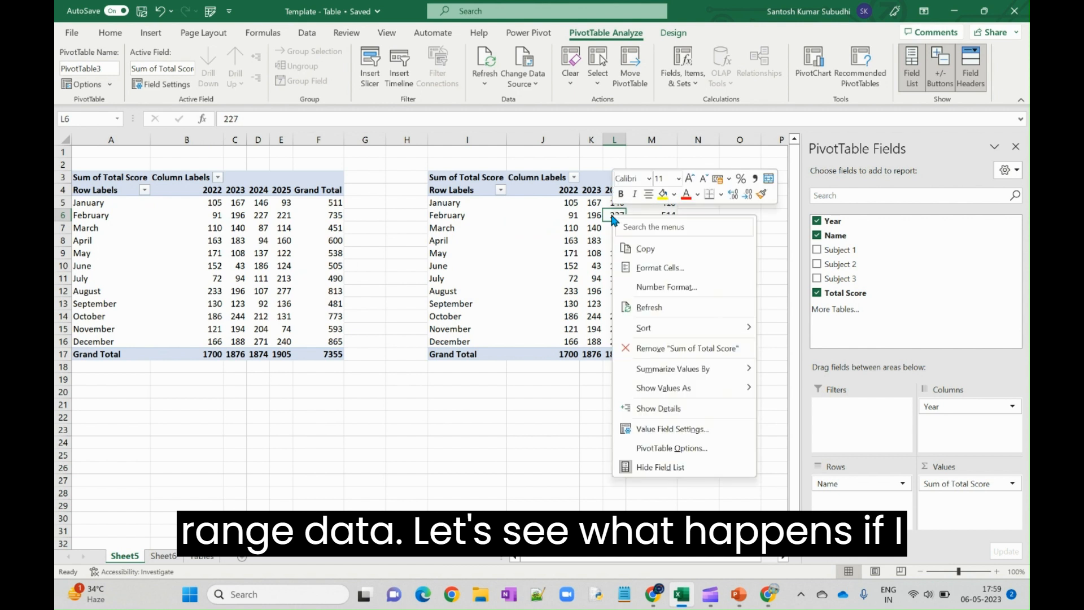
left_click(655, 308)
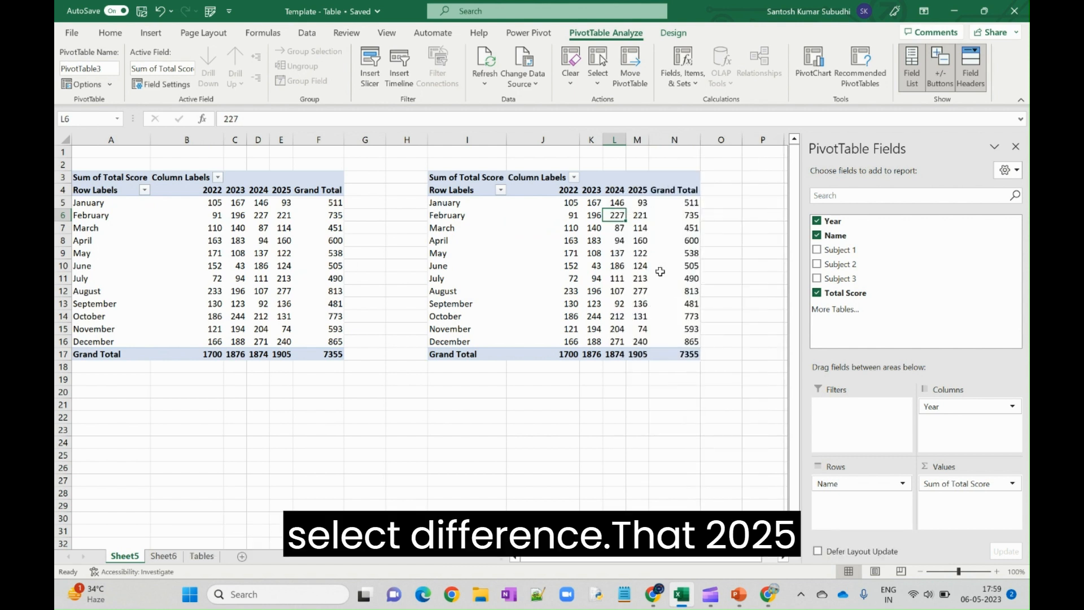
left_click(640, 202)
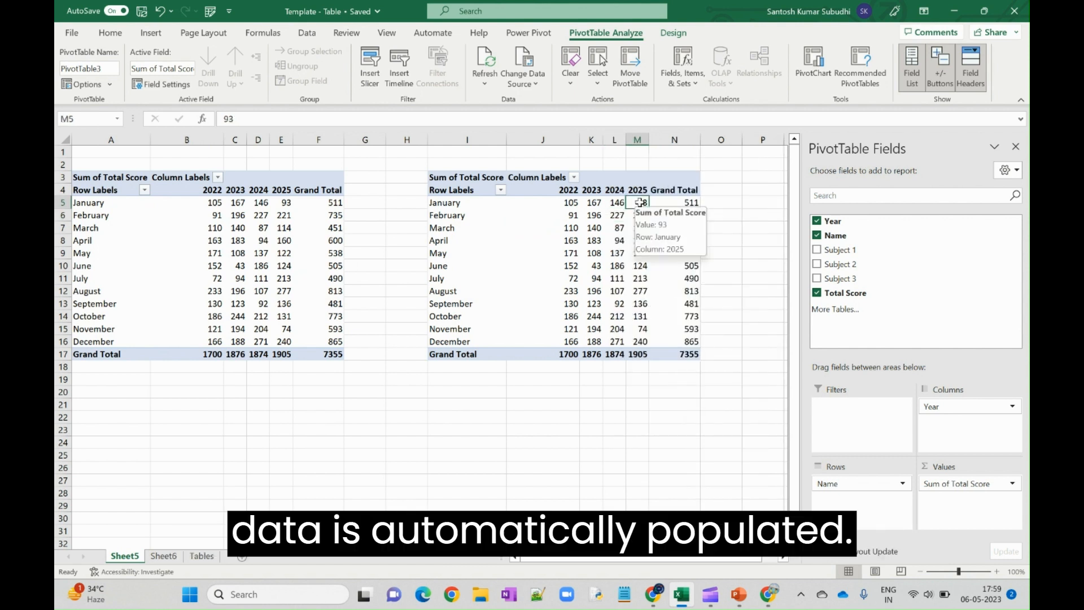